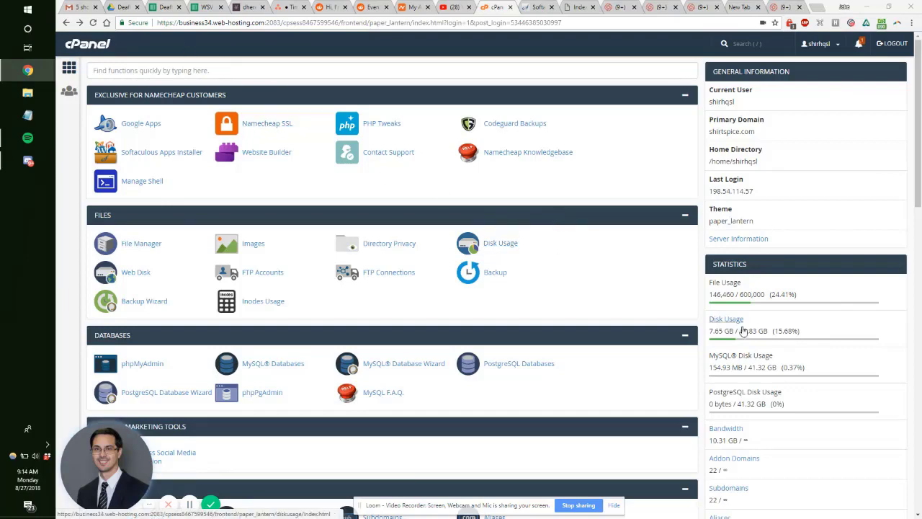
# Step: Scroll the cPanel home page down to the Softaculous Apps Installer section listing WordPress
pyautogui.scroll(-3, 713, 353)
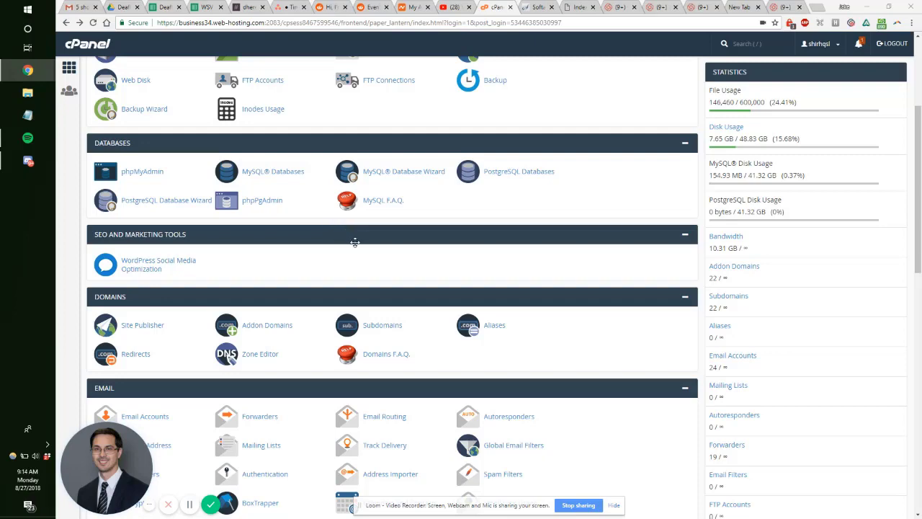
pyautogui.scroll(-1, 352, 231)
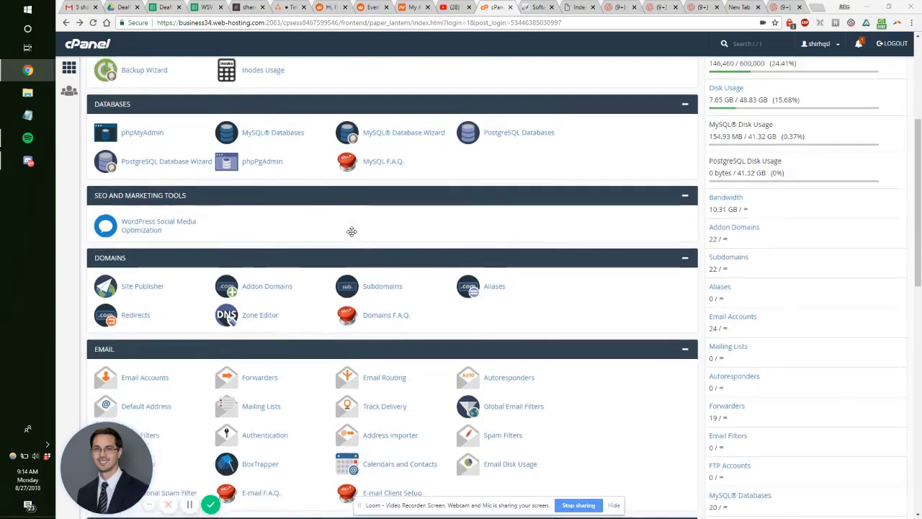
pyautogui.scroll(1, 351, 231)
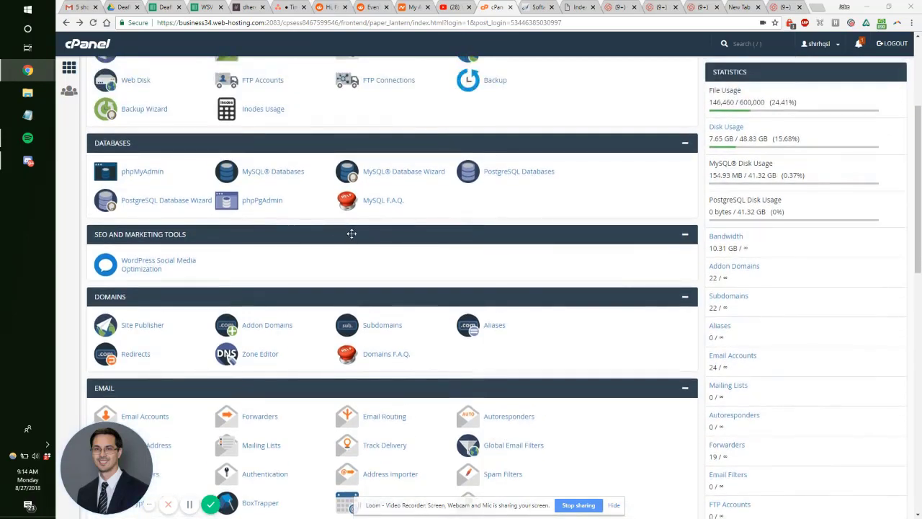
pyautogui.scroll(2, 347, 231)
pyautogui.scroll(-6, 331, 238)
pyautogui.scroll(-3, 326, 239)
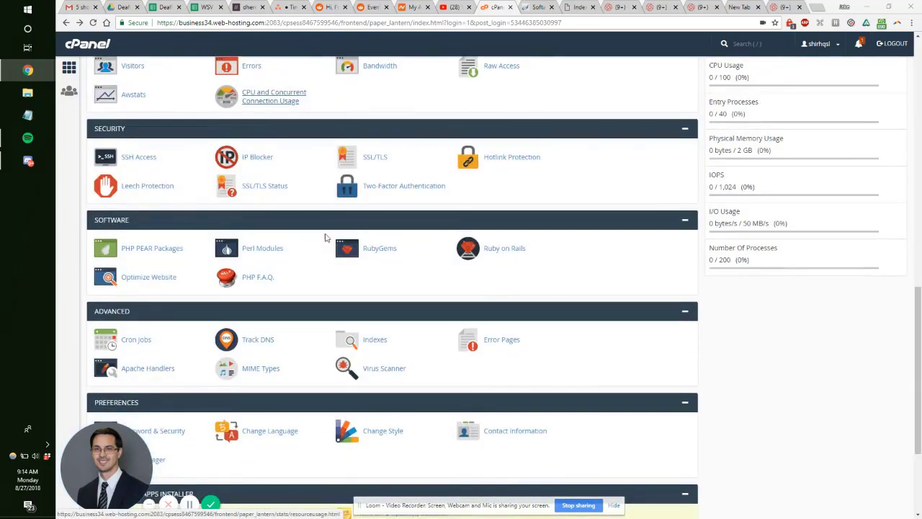
pyautogui.scroll(-2, 325, 238)
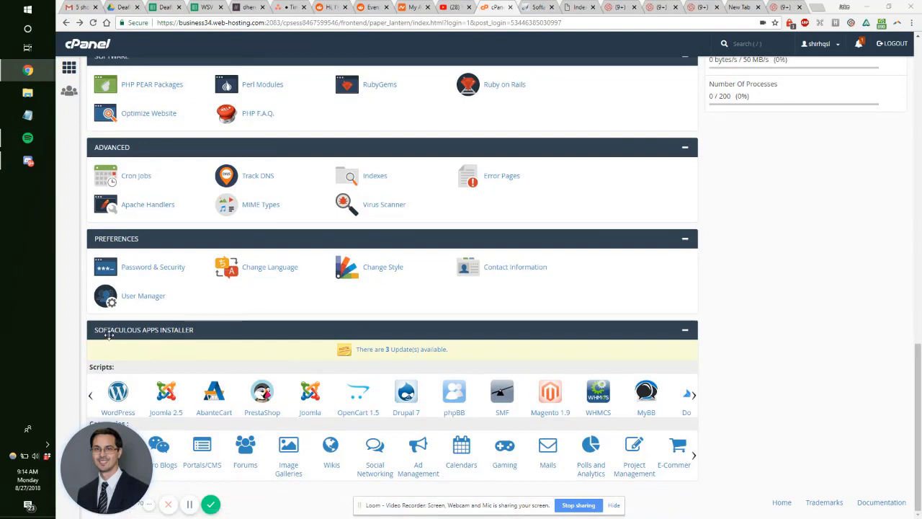
pyautogui.click(128, 414)
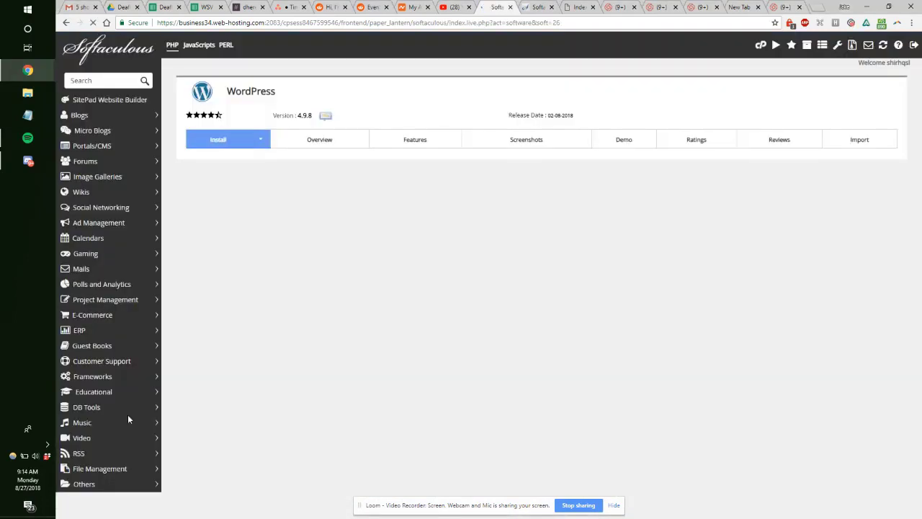
pyautogui.scroll(-2, 580, 229)
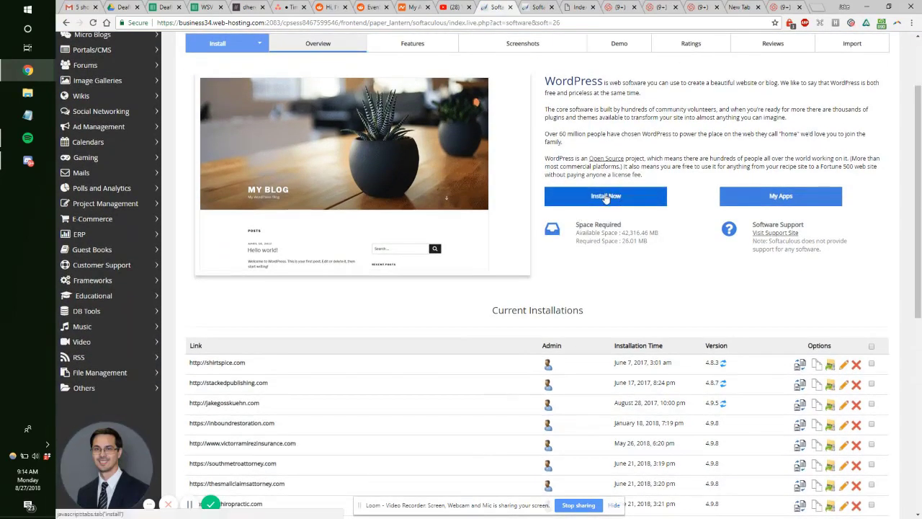
pyautogui.click(606, 198)
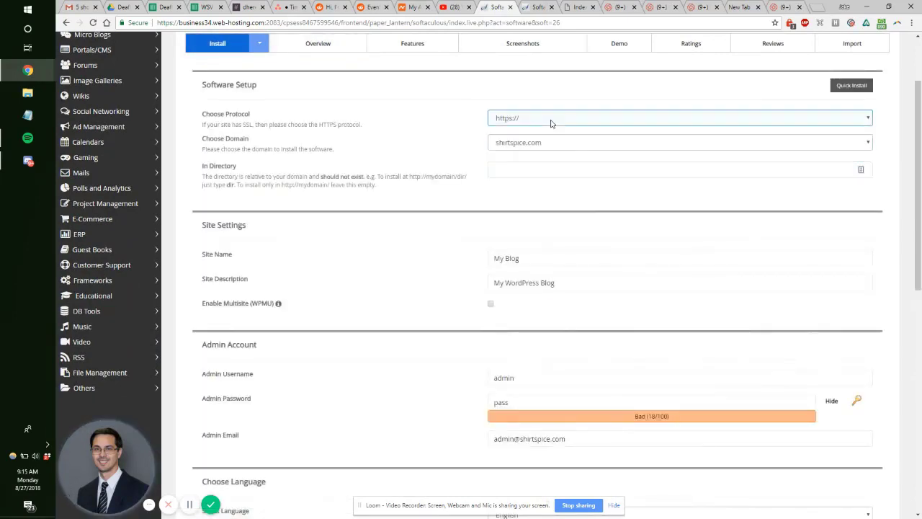
pyautogui.click(551, 123)
pyautogui.click(527, 149)
pyautogui.click(534, 148)
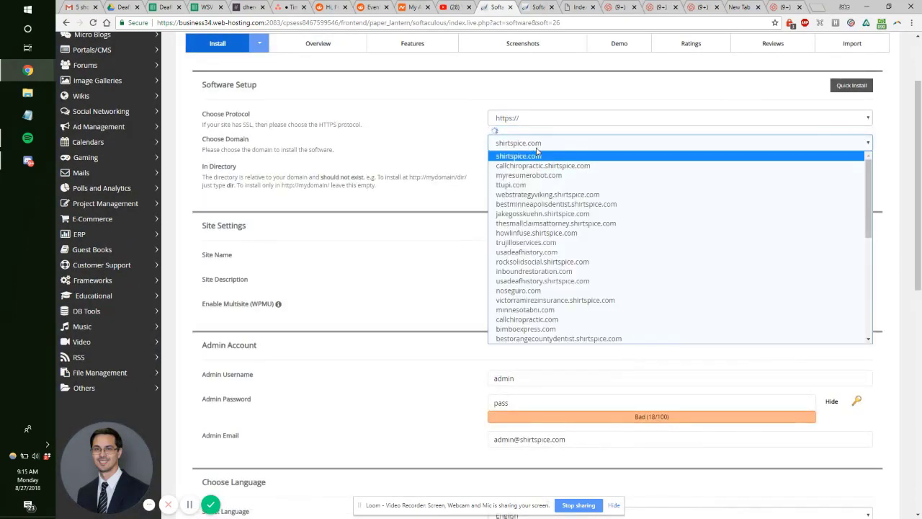
pyautogui.click(539, 185)
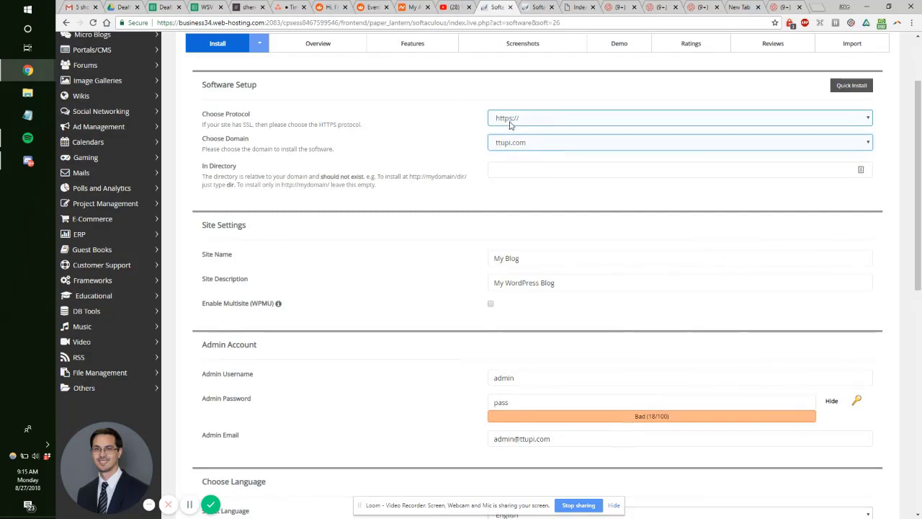
# Step: Leave the directory empty and enter site name 'Ttupi Custom Putters' with description 'Handmade Golf Gifts'
pyautogui.click(510, 169)
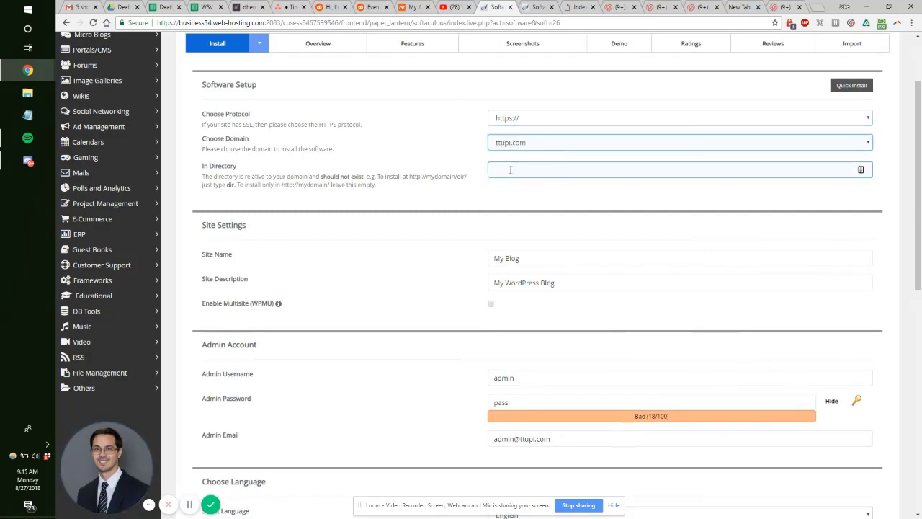
pyautogui.scroll(-1, 490, 187)
pyautogui.press('Tab')
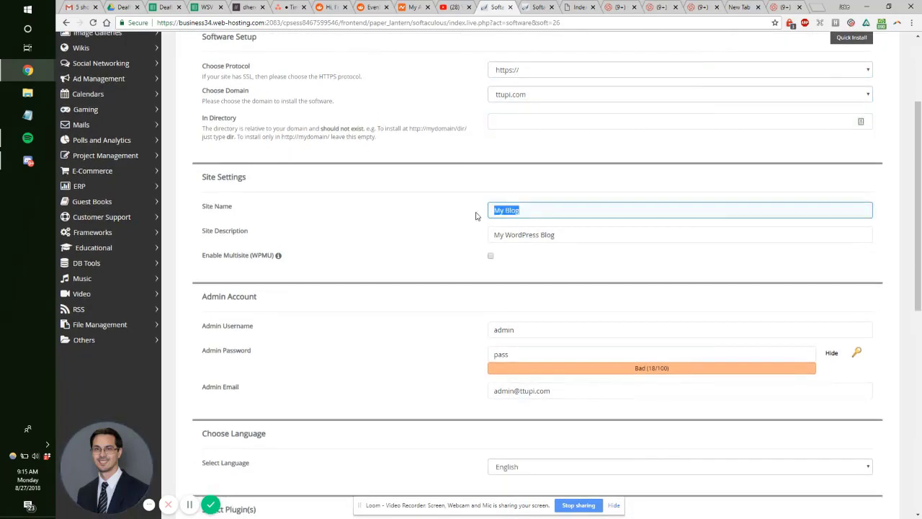
pyautogui.write('Ttupi')
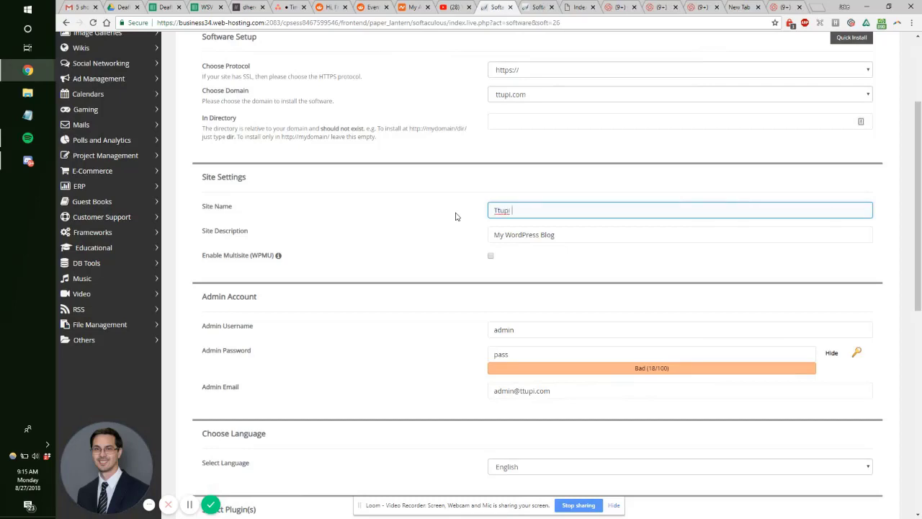
pyautogui.write(' Custom Putters')
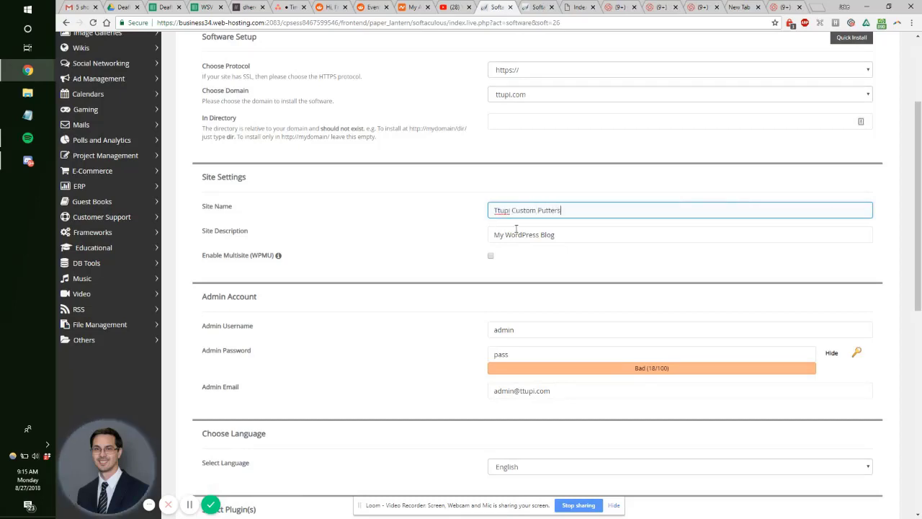
pyautogui.press('Tab')
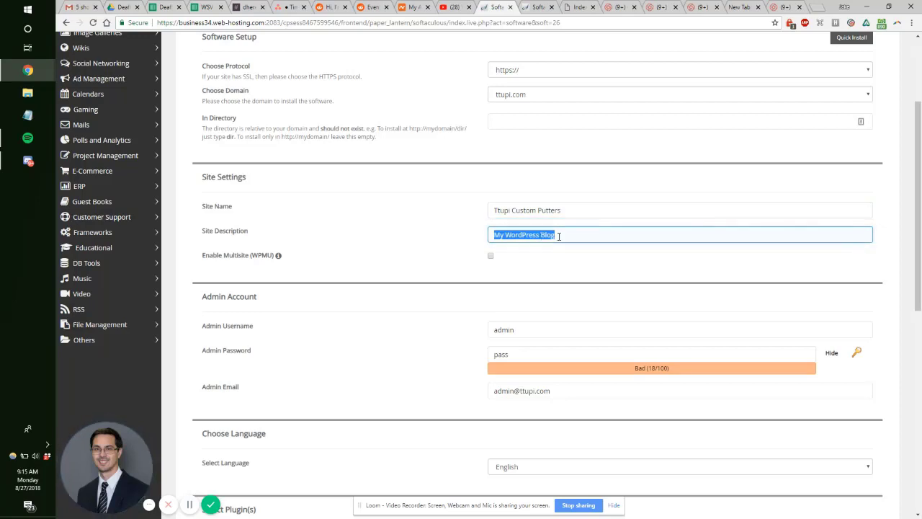
pyautogui.write('Handmade')
pyautogui.write(' One-Of')
pyautogui.write('Gift G')
pyautogui.write('olfs')
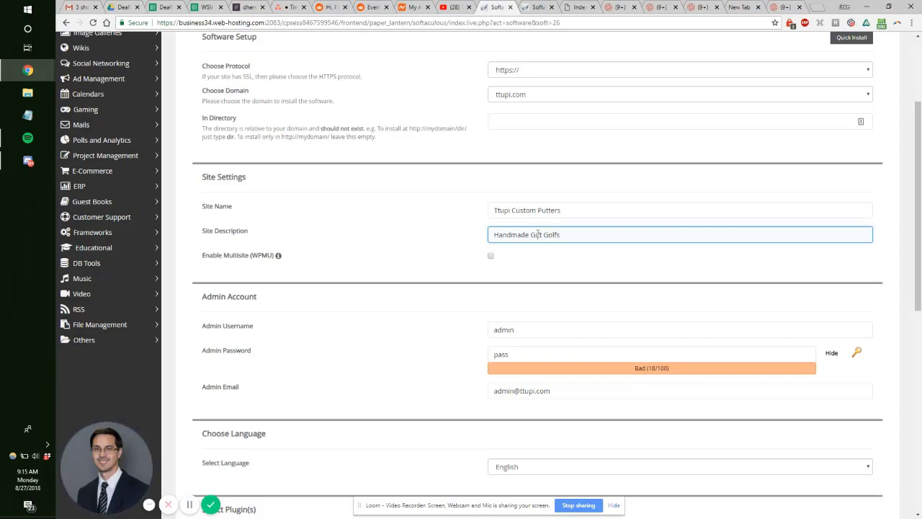
pyautogui.doubleClick(537, 234)
pyautogui.press('BackSpace')
pyautogui.scroll(-1, 470, 254)
# Step: Replace the default admin username and password with the chosen admin username and a strong password
pyautogui.doubleClick(527, 280)
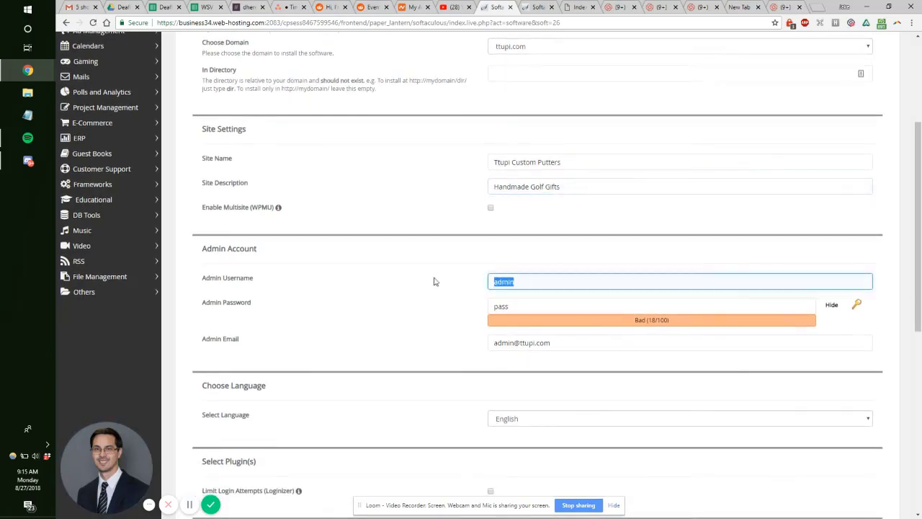
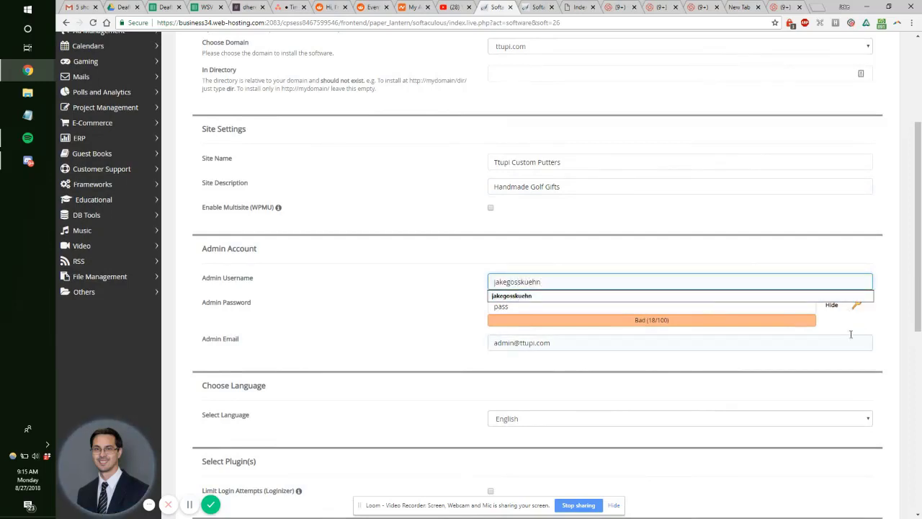
pyautogui.click(832, 304)
pyautogui.click(716, 306)
pyautogui.doubleClick(718, 307)
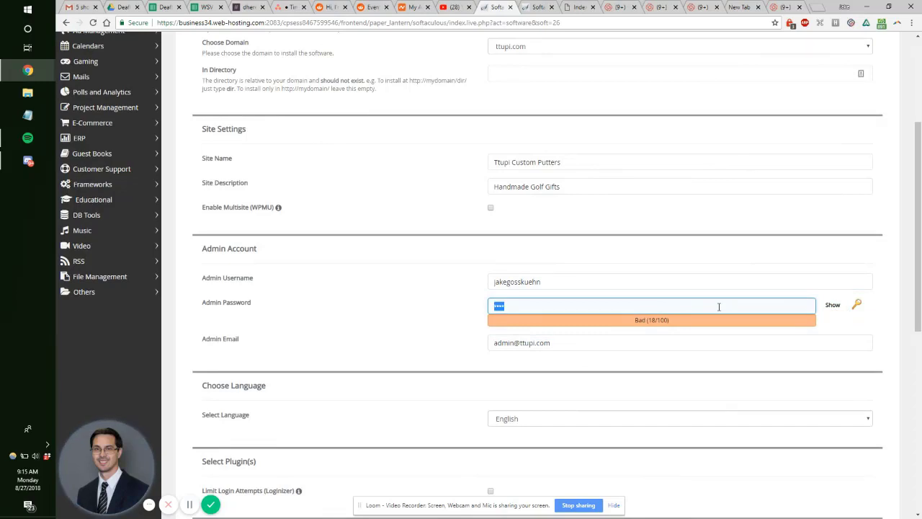
pyautogui.write('p•••••••••')
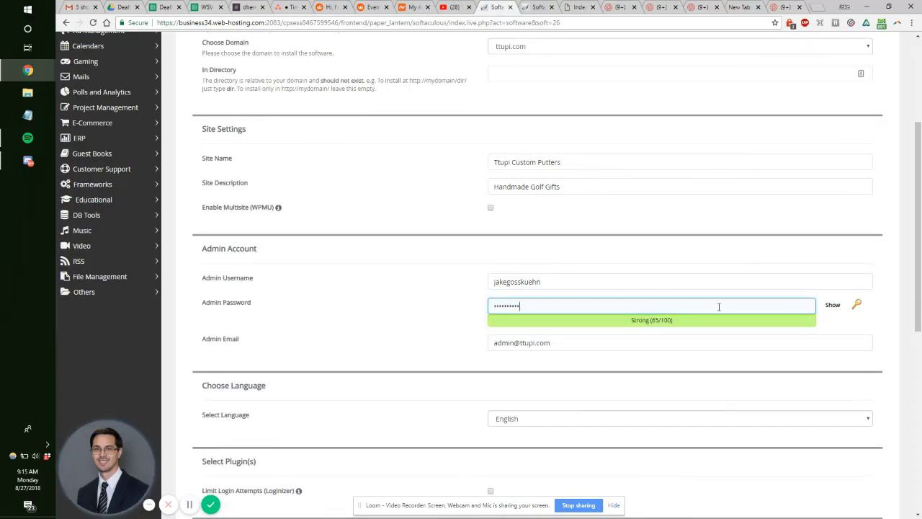
# Step: Change both the name and domain parts of the admin e-mail address
pyautogui.doubleClick(505, 344)
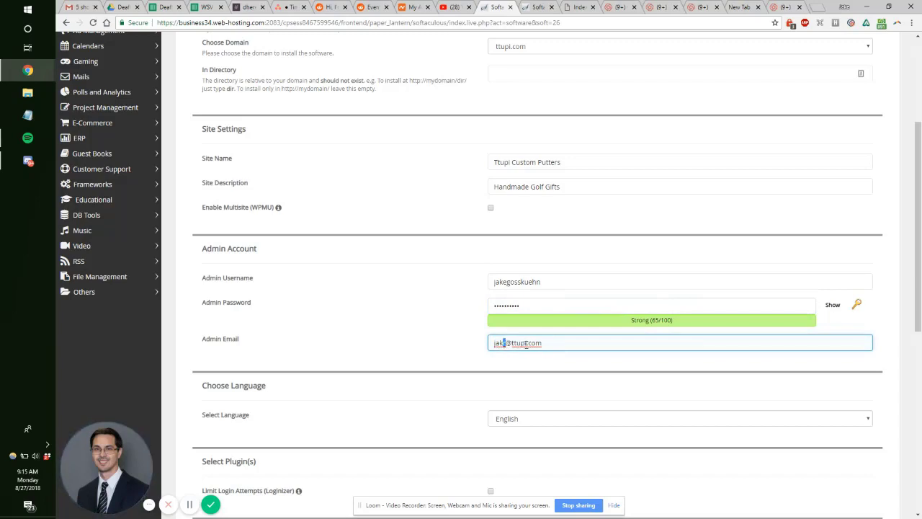
pyautogui.doubleClick(526, 343)
pyautogui.write('webstrategyviking')
pyautogui.click(413, 351)
pyautogui.scroll(-2, 267, 344)
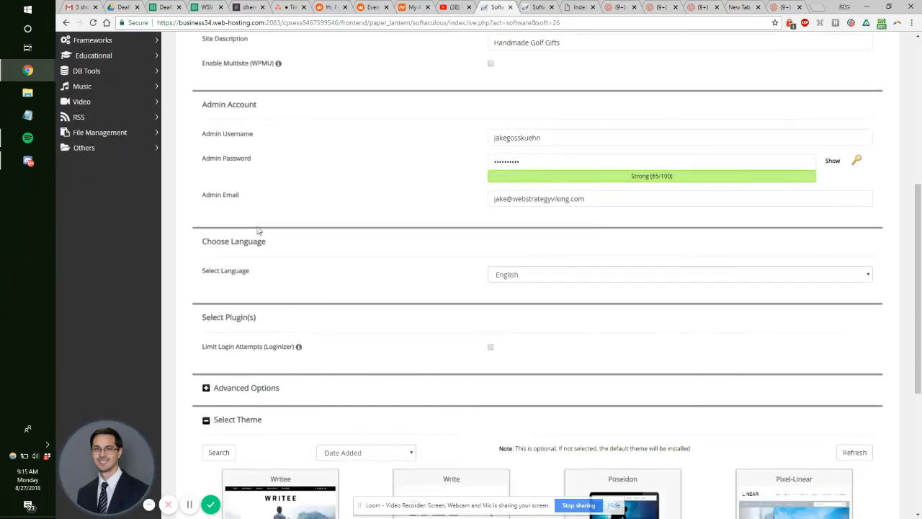
pyautogui.click(495, 200)
pyautogui.click(455, 207)
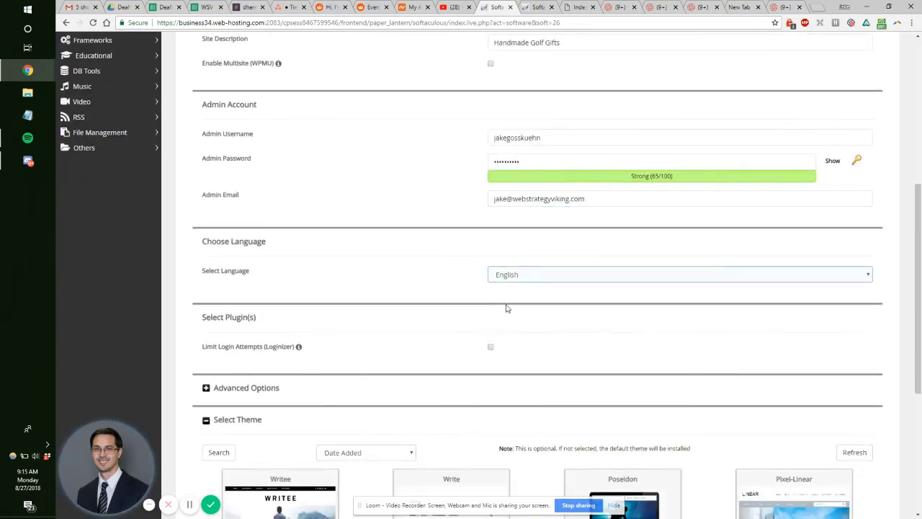
# Step: Review the Advanced Options, leaving them collapsed, and submit the WordPress installation
pyautogui.scroll(-3, 376, 356)
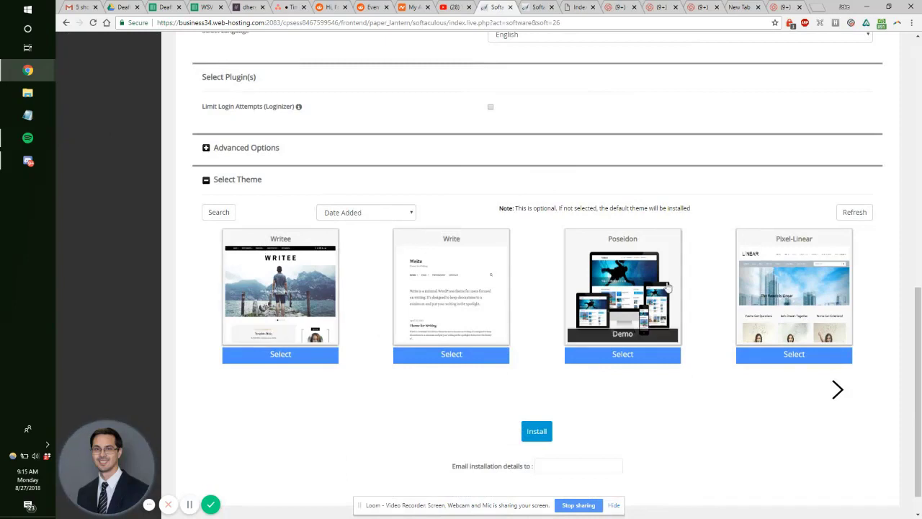
pyautogui.click(231, 151)
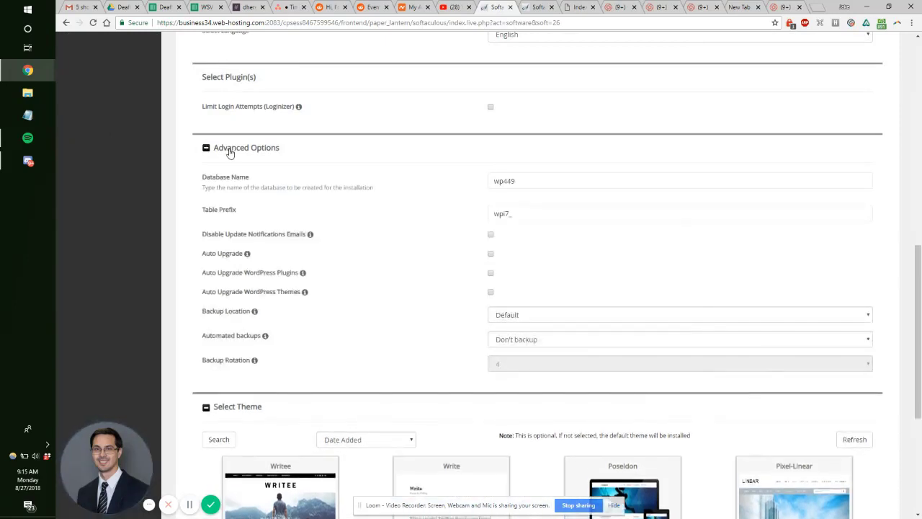
pyautogui.click(229, 151)
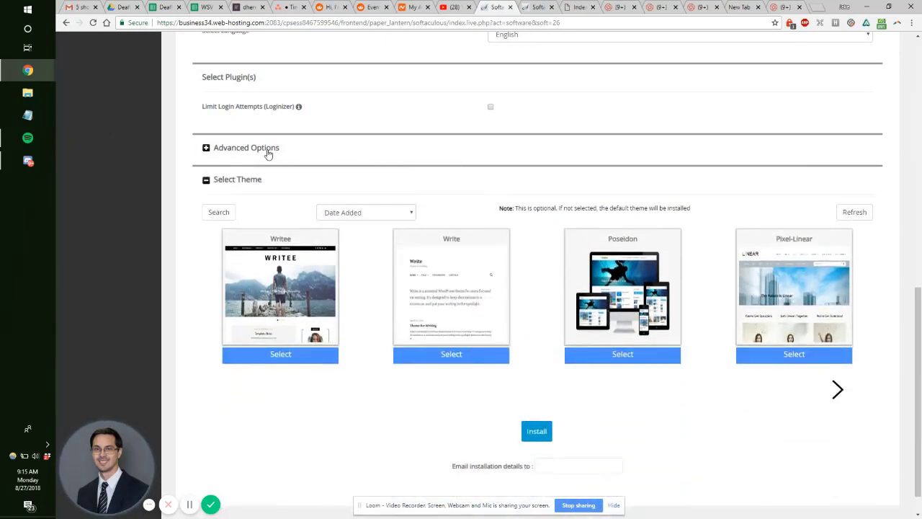
pyautogui.click(267, 151)
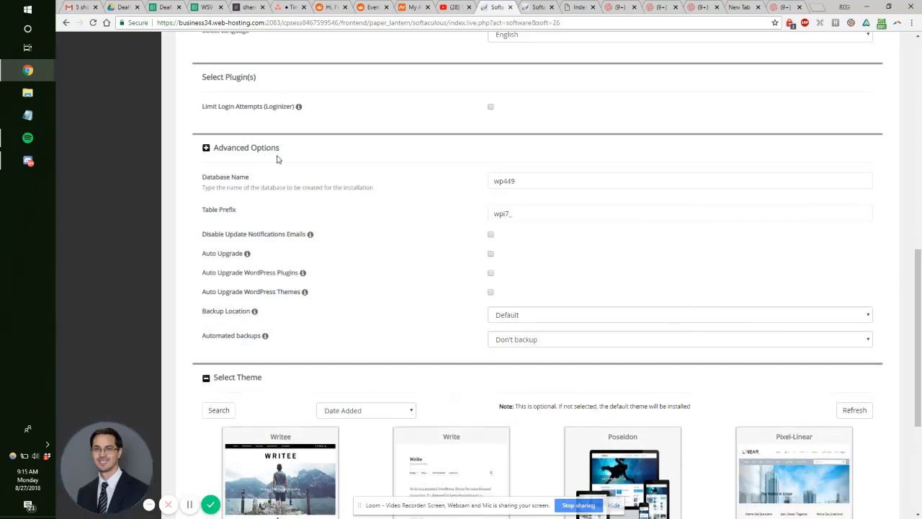
pyautogui.click(275, 152)
pyautogui.click(539, 399)
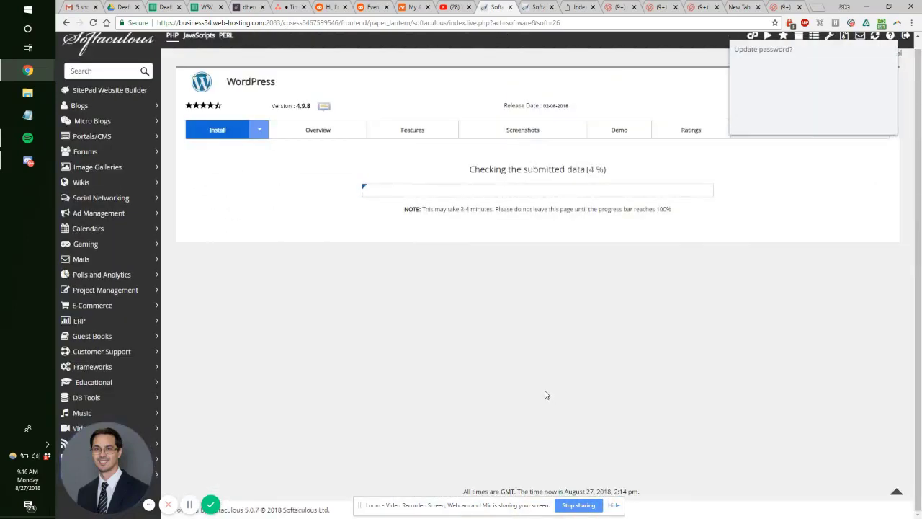
# Step: Decline saving the password and open the admin URL and ttupi.com homepage in new tabs
pyautogui.click(834, 123)
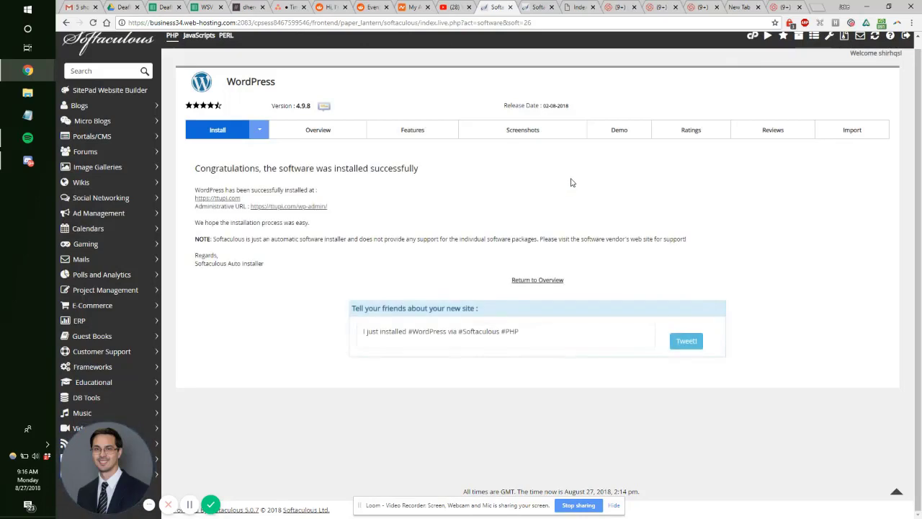
pyautogui.middleClick(292, 205)
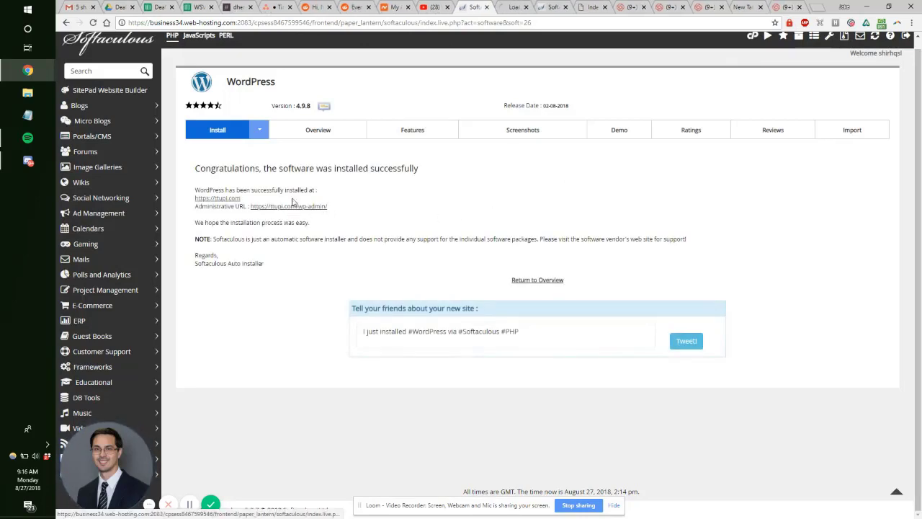
pyautogui.middleClick(218, 199)
pyautogui.click(575, 6)
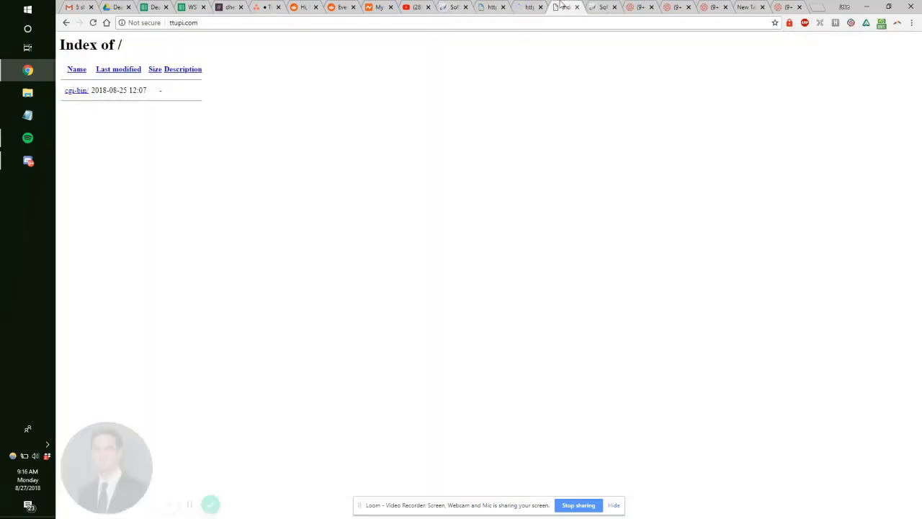
pyautogui.click(510, 5)
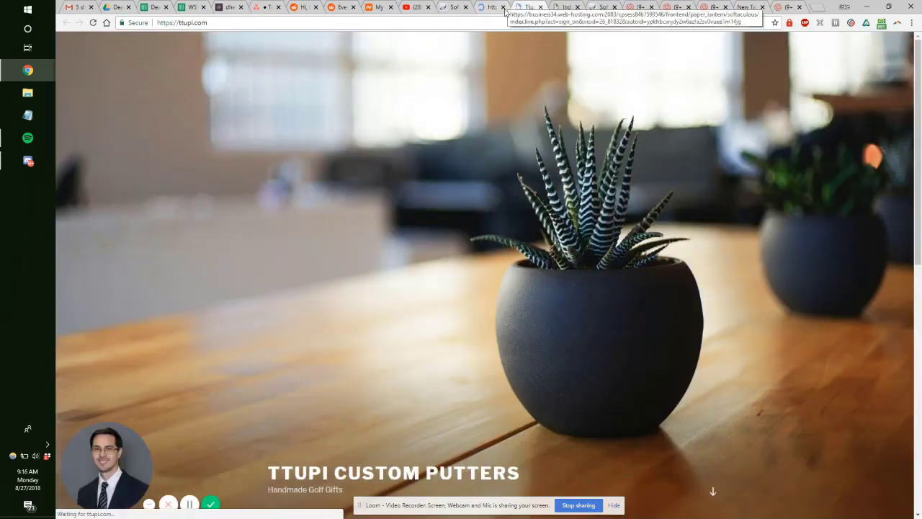
pyautogui.scroll(-5, 525, 138)
# Step: Check the live Ttupi homepage, then settle on the WordPress admin dashboard tab
pyautogui.click(490, 8)
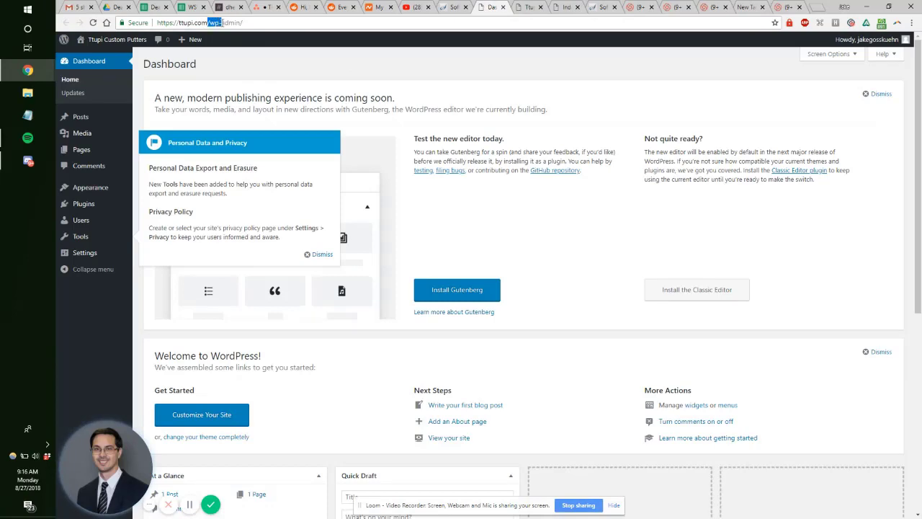
pyautogui.click(238, 22)
pyautogui.click(444, 7)
pyautogui.click(503, 6)
pyautogui.click(526, 6)
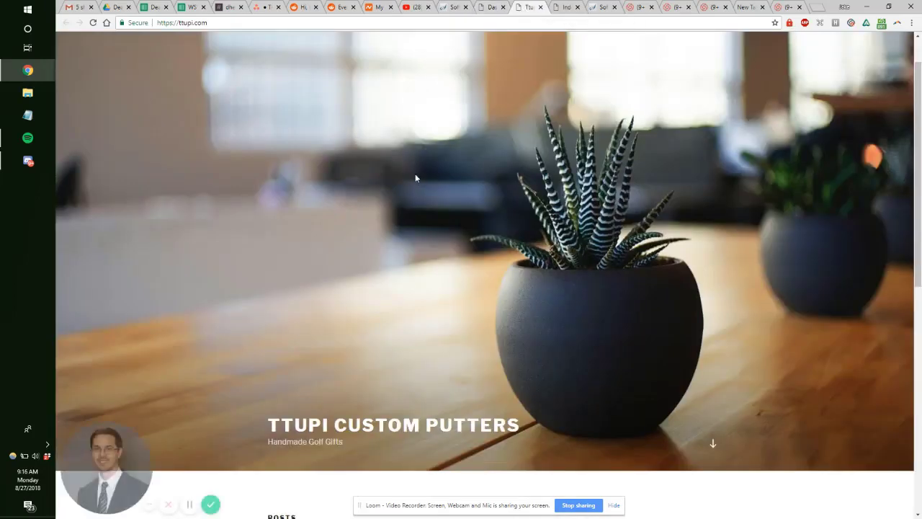
pyautogui.scroll(-5, 415, 178)
pyautogui.scroll(5, 403, 173)
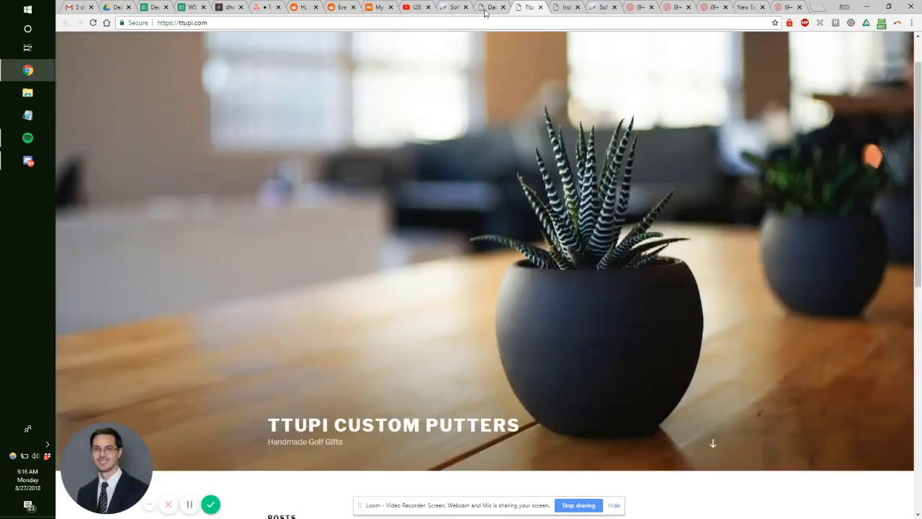
pyautogui.scroll(-4, 496, 103)
pyautogui.click(495, 7)
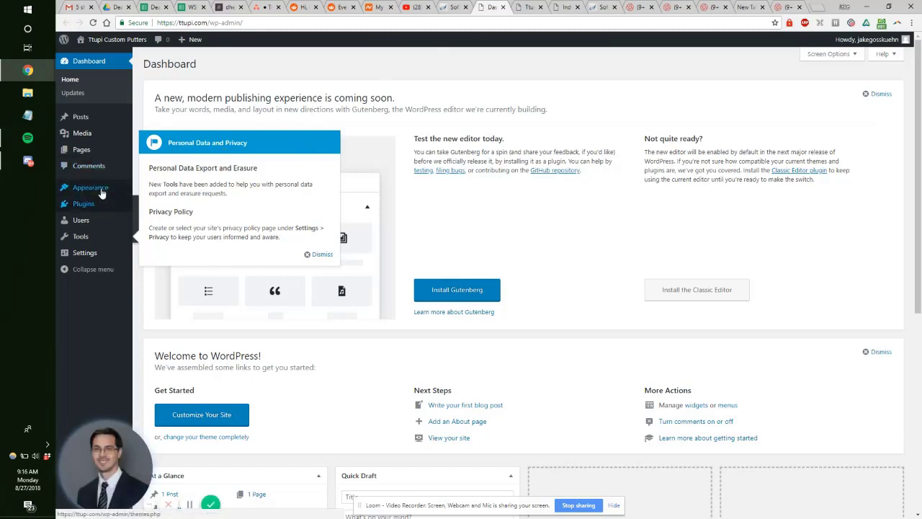
# Step: Dismiss the Personal Data and Privacy notice and go to Appearance > Themes
pyautogui.click(313, 254)
pyautogui.moveTo(107, 190)
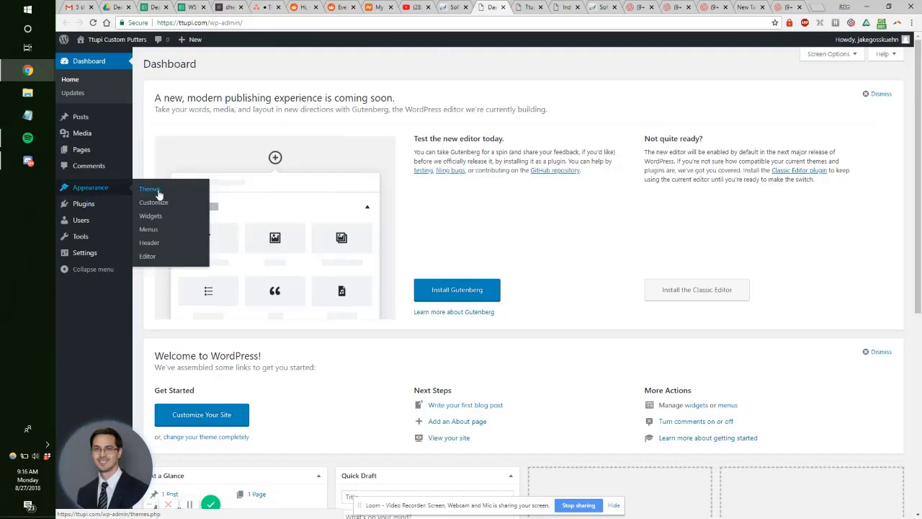
pyautogui.click(157, 192)
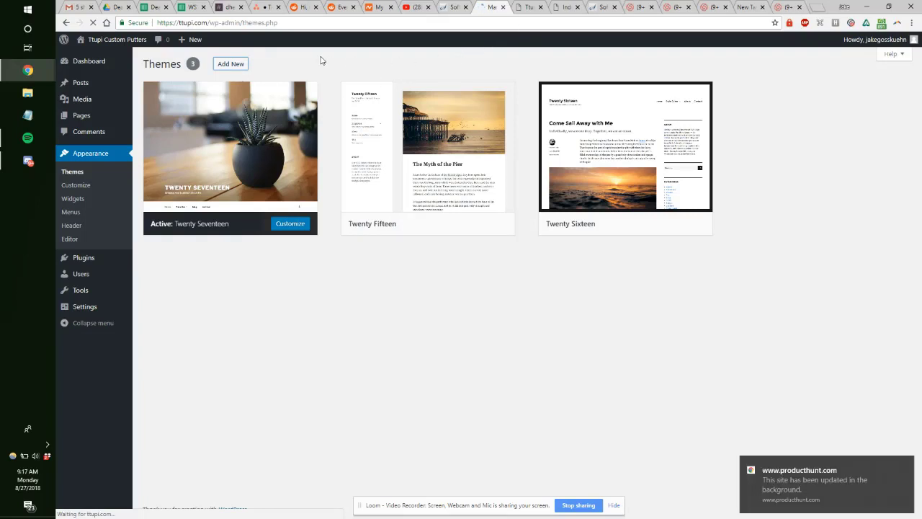
# Step: Search Google for 'getfomo' in a new tab, reorder that tab, then return to Add Themes
pyautogui.hotkey('ctrl', 't')
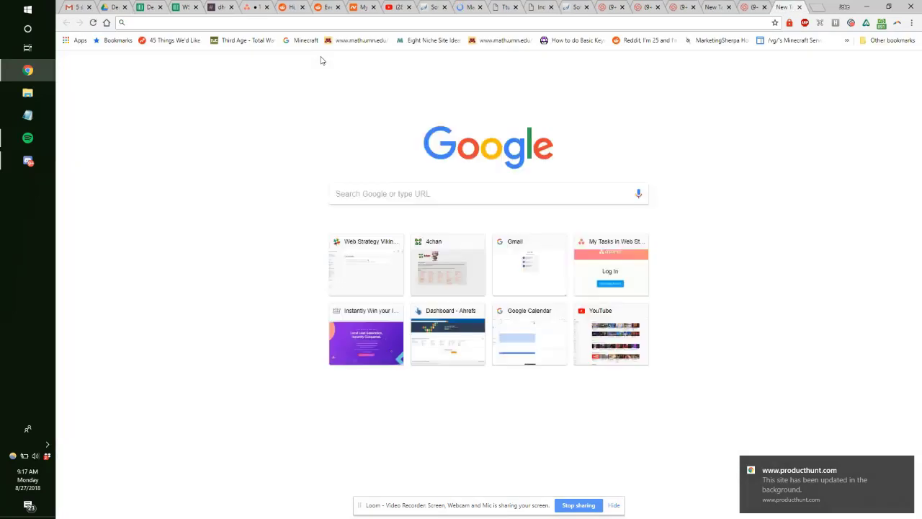
pyautogui.write('get')
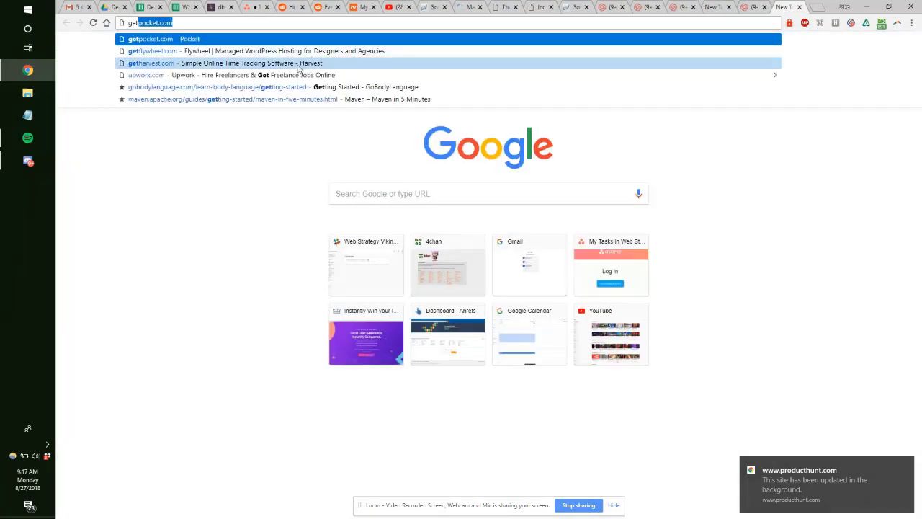
pyautogui.write('fomo')
pyautogui.press('Return')
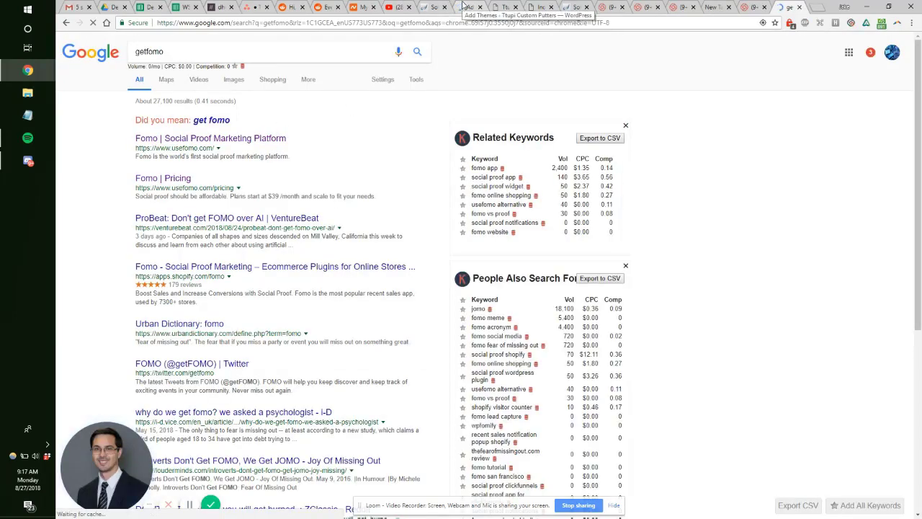
pyautogui.moveTo(789, 7); pyautogui.dragTo(500, 6)
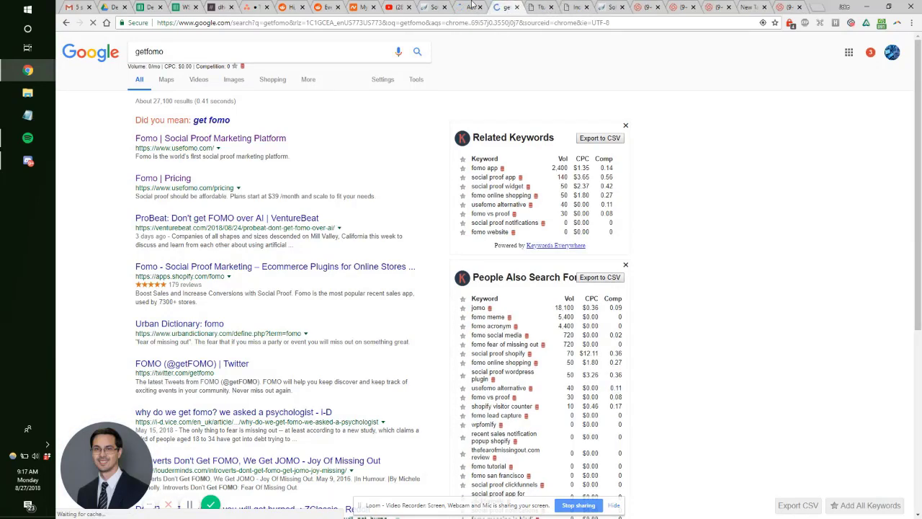
pyautogui.click(473, 6)
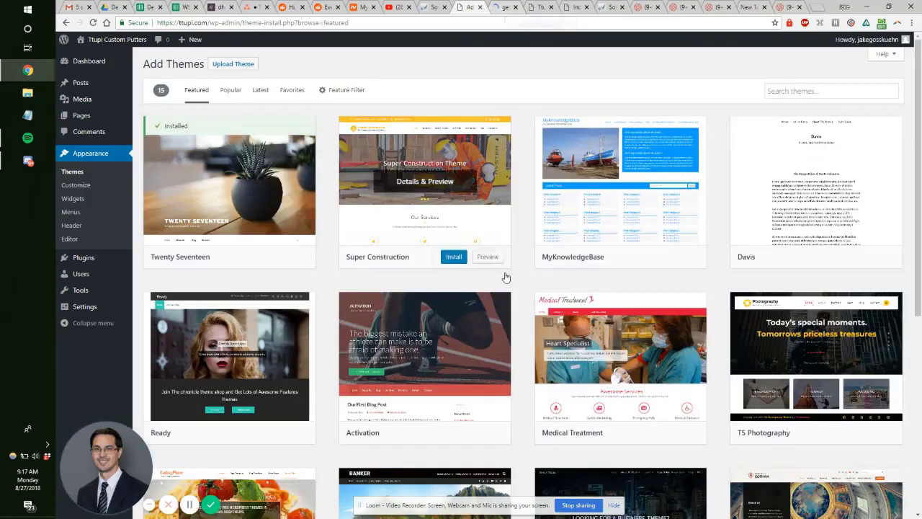
# Step: Upload Divi.zip from WEB DEVELOPMENT > Plugins as a theme, install it, and activate Divi
pyautogui.scroll(-3, 402, 306)
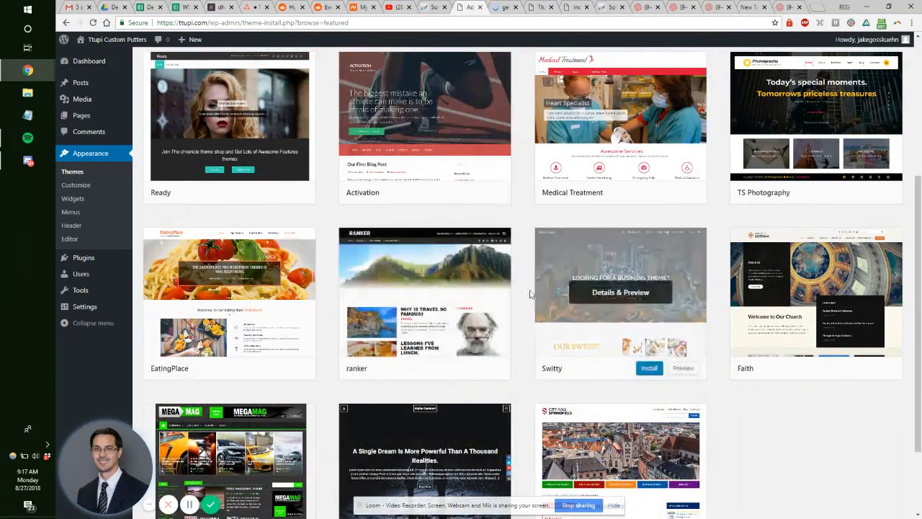
pyautogui.scroll(3, 514, 292)
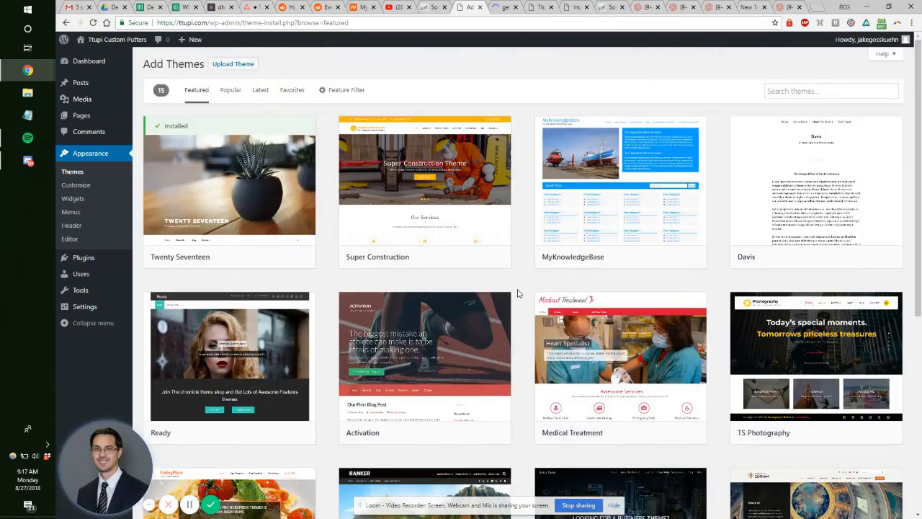
pyautogui.click(233, 65)
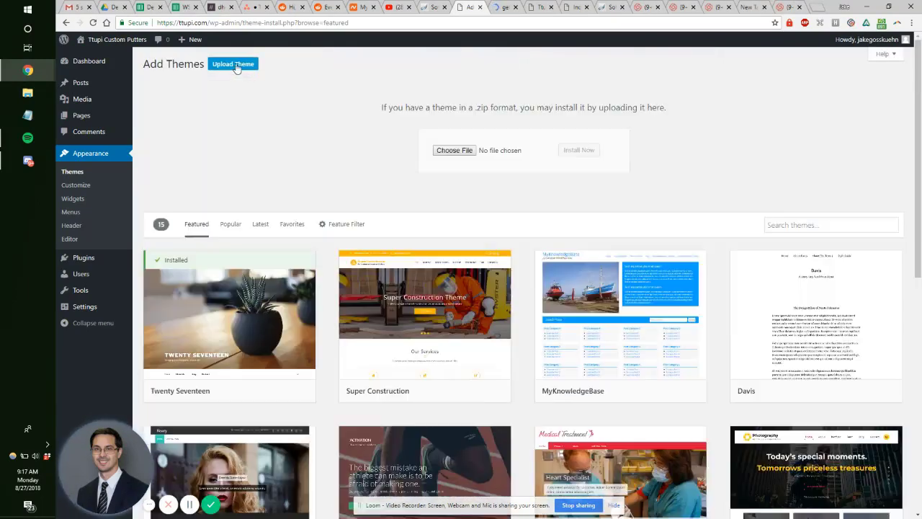
pyautogui.click(453, 150)
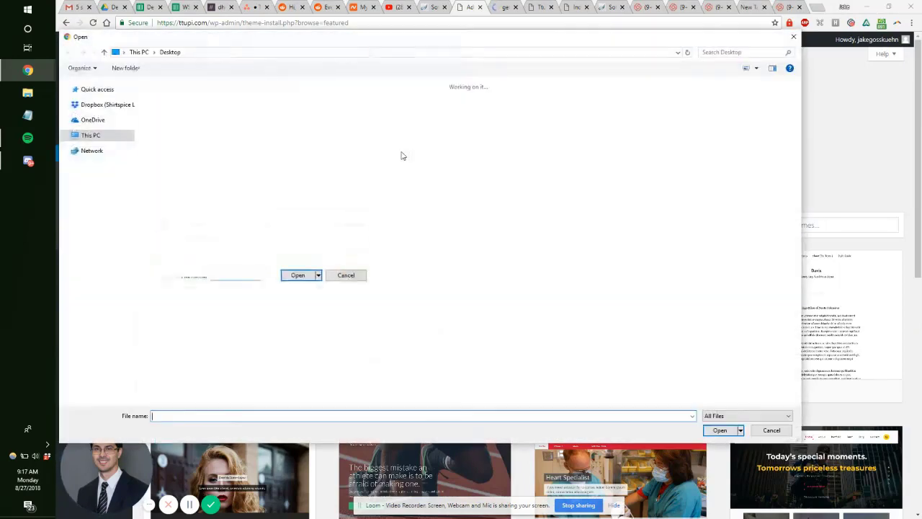
pyautogui.click(109, 196)
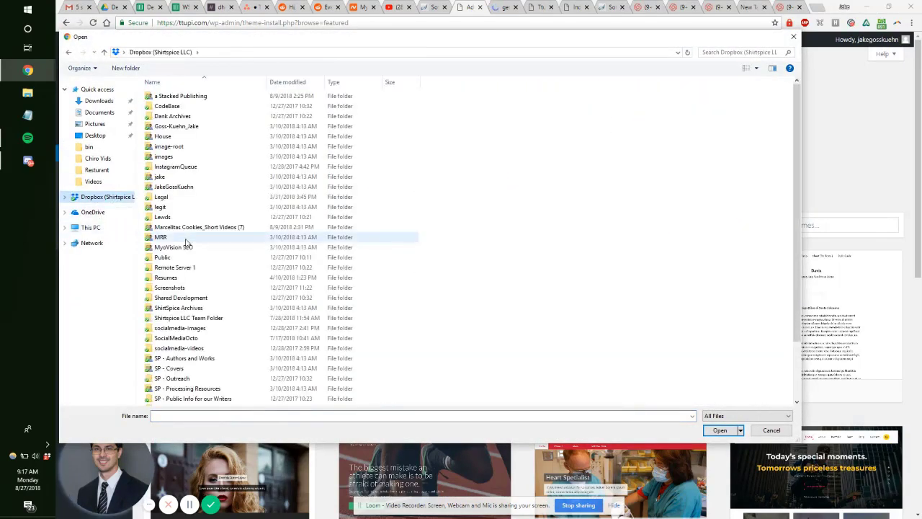
pyautogui.scroll(-2, 187, 237)
pyautogui.doubleClick(167, 380)
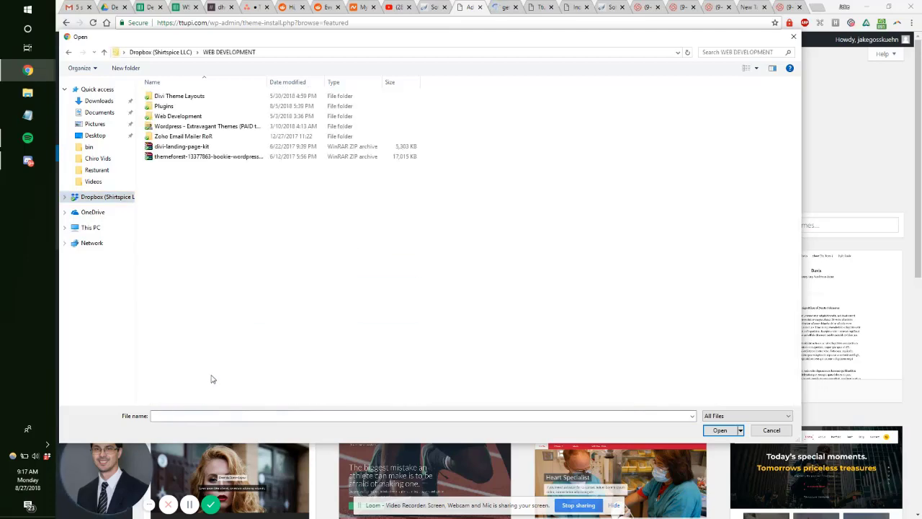
pyautogui.click(186, 107)
pyautogui.doubleClick(189, 107)
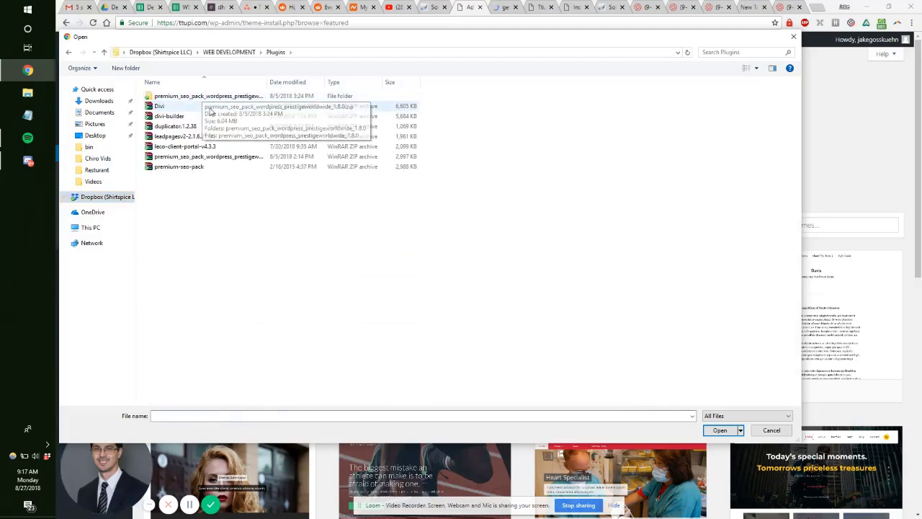
pyautogui.doubleClick(208, 107)
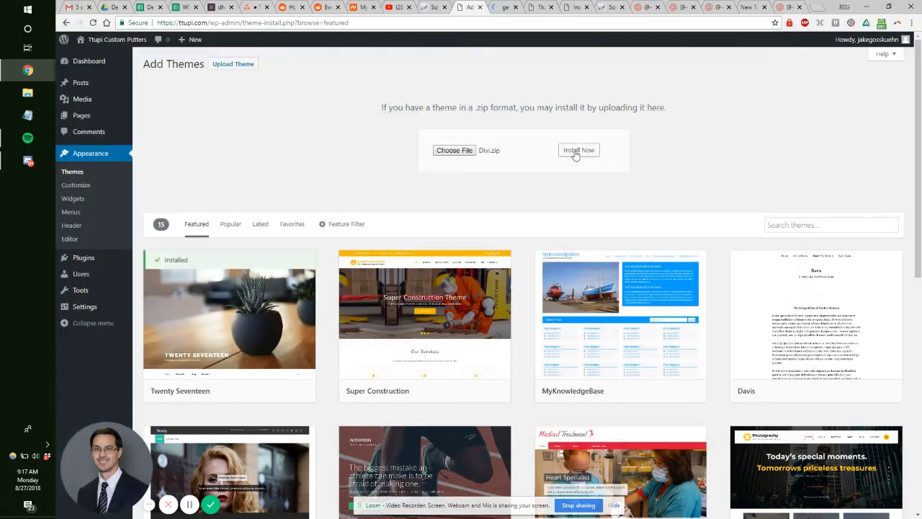
pyautogui.click(572, 151)
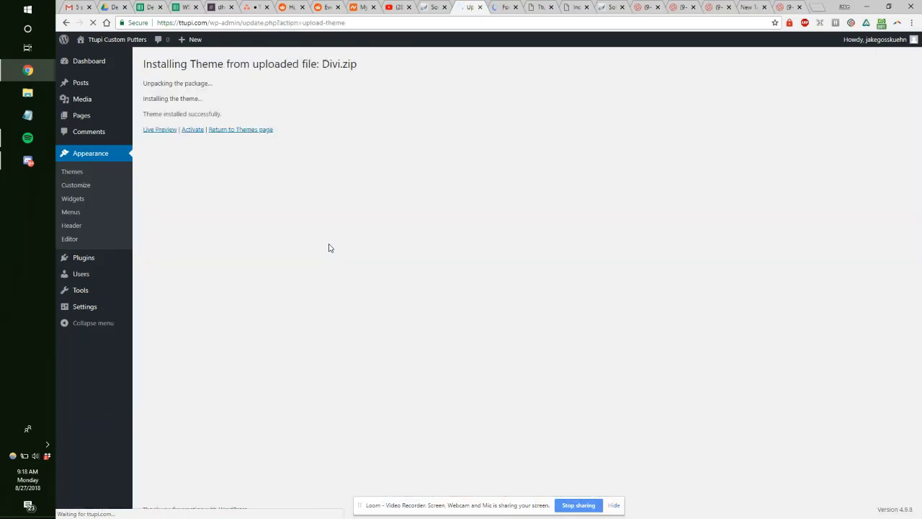
pyautogui.click(191, 130)
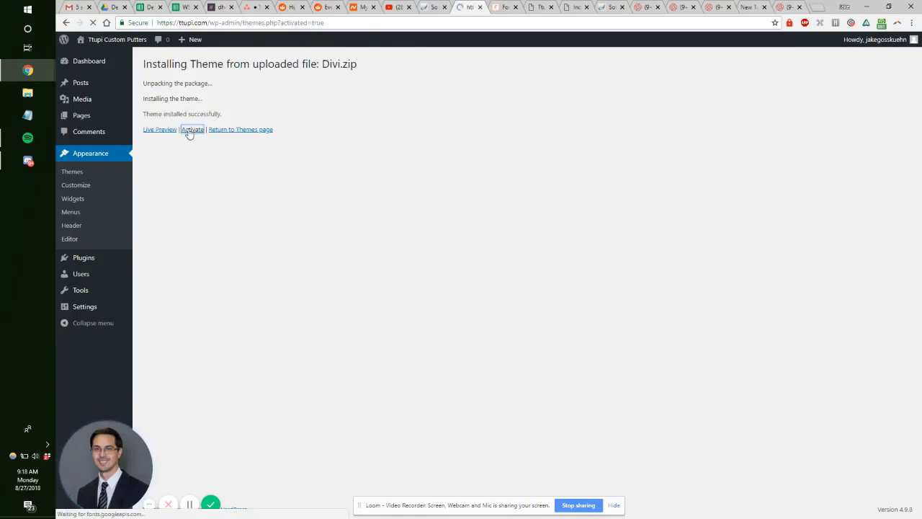
# Step: Upload divi-builder.zip as a new plugin, install it, and activate Divi Builder
pyautogui.click(93, 277)
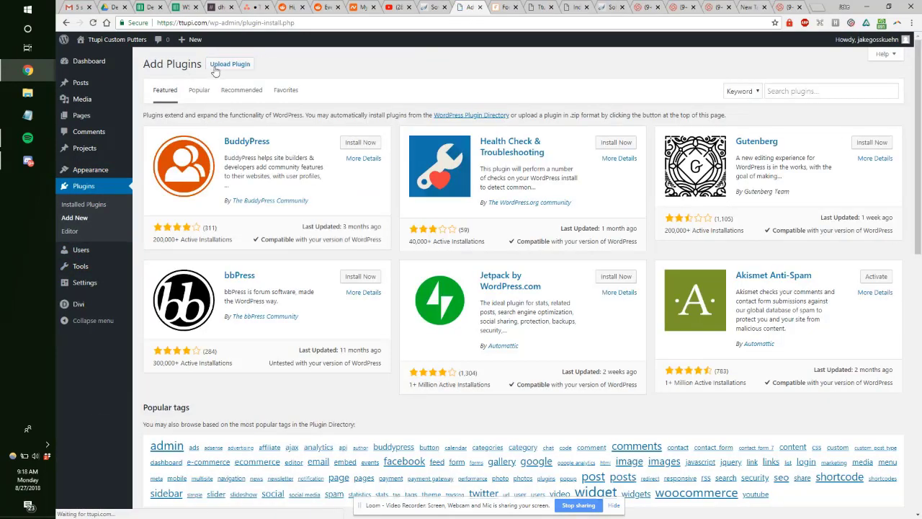
pyautogui.click(213, 64)
pyautogui.click(454, 151)
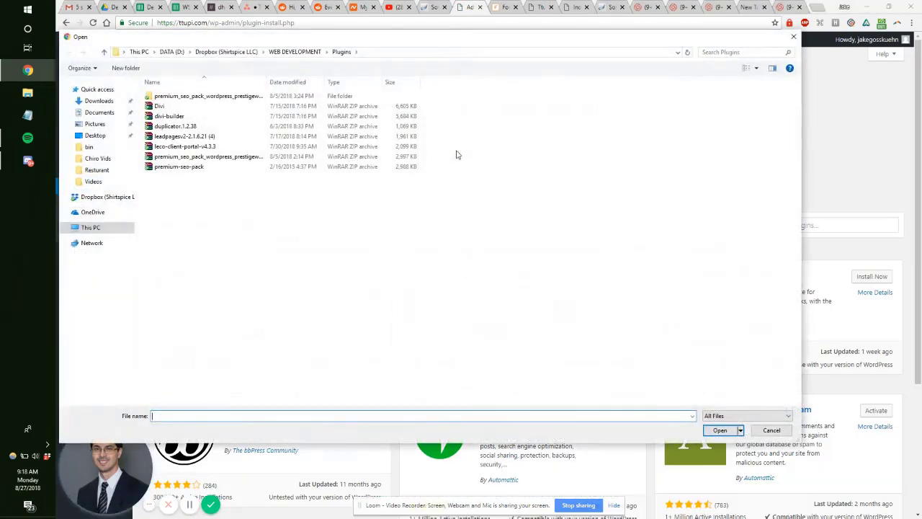
pyautogui.click(261, 118)
pyautogui.doubleClick(261, 118)
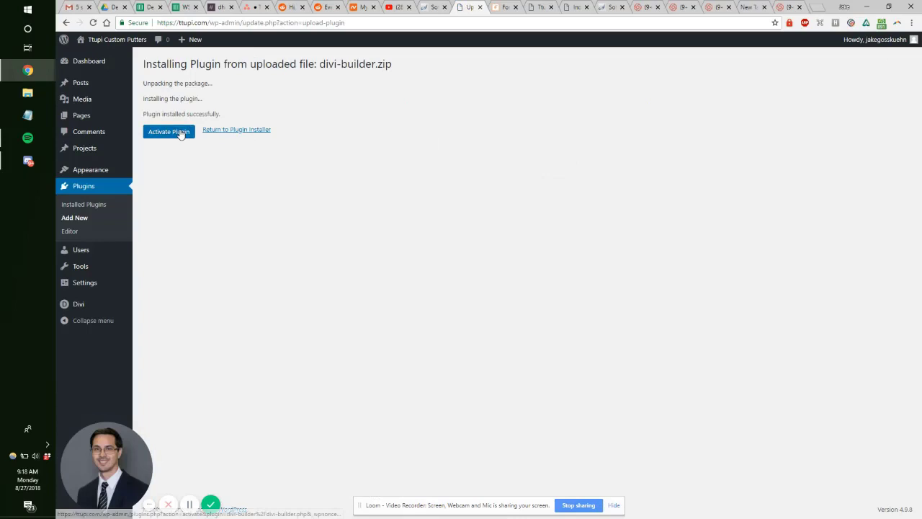
pyautogui.click(180, 135)
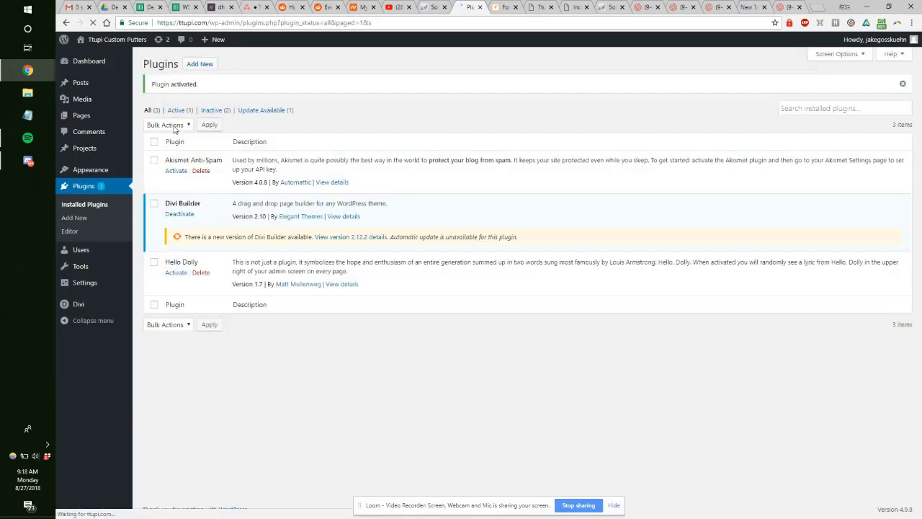
# Step: Search the plugin directory for 'header footer', then install and activate Insert Headers and Footers
pyautogui.click(201, 68)
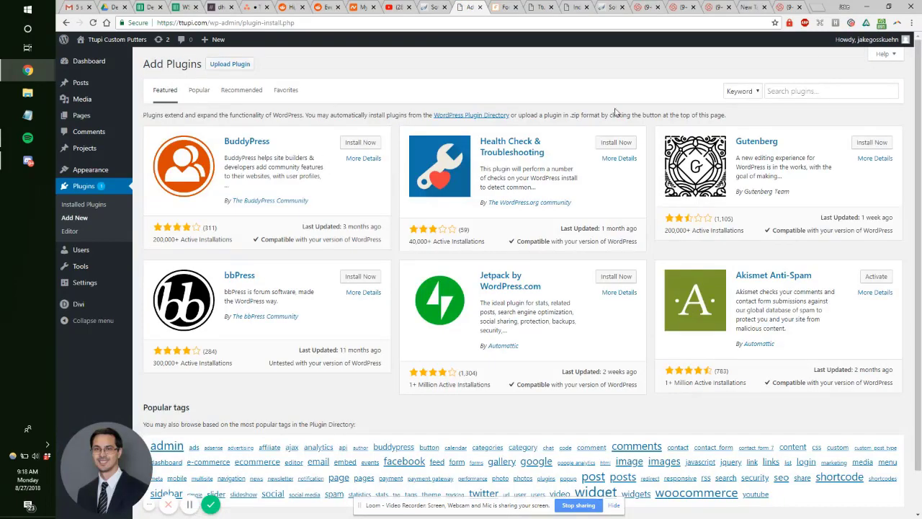
pyautogui.click(794, 90)
pyautogui.write('header')
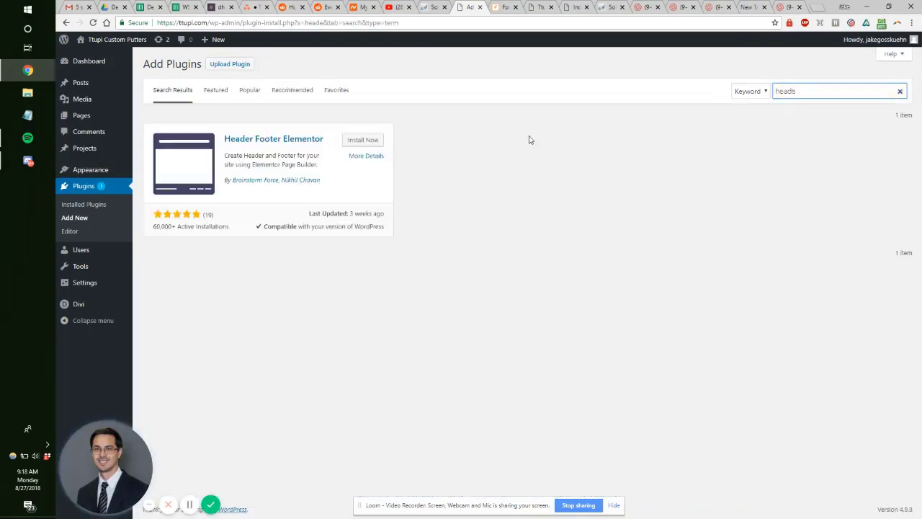
pyautogui.write(' footer')
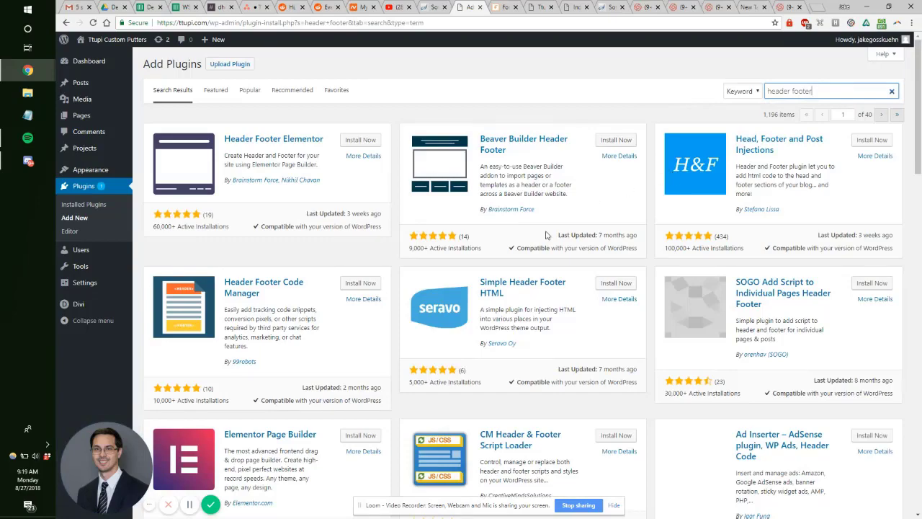
pyautogui.scroll(-3, 546, 235)
pyautogui.scroll(-3, 393, 255)
pyautogui.click(616, 205)
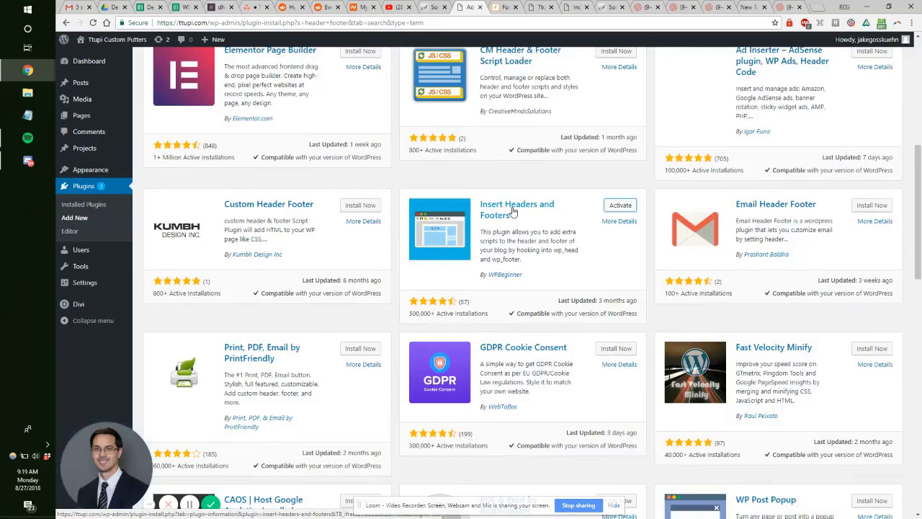
pyautogui.click(620, 205)
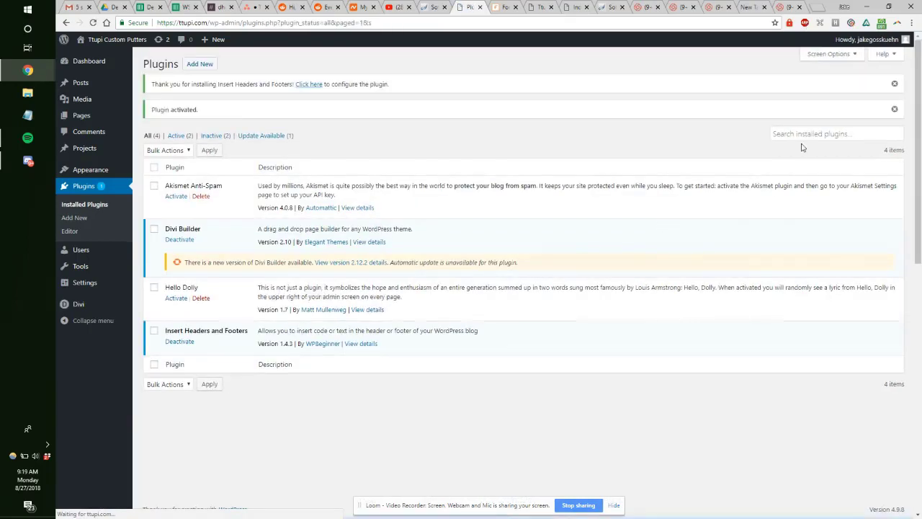
pyautogui.click(811, 132)
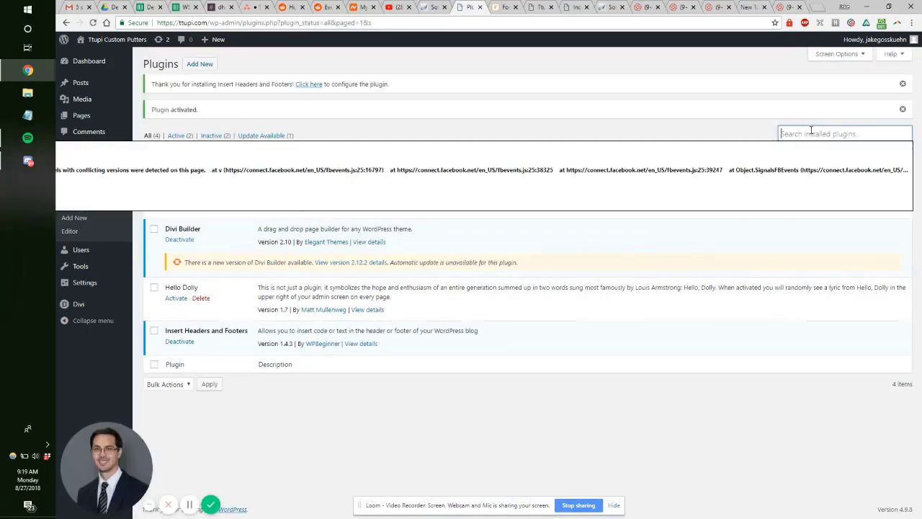
# Step: Confirm 'yoast seo' isn't installed, then search the directory for 'yoast' and install Yoast SEO
pyautogui.write('yoast s')
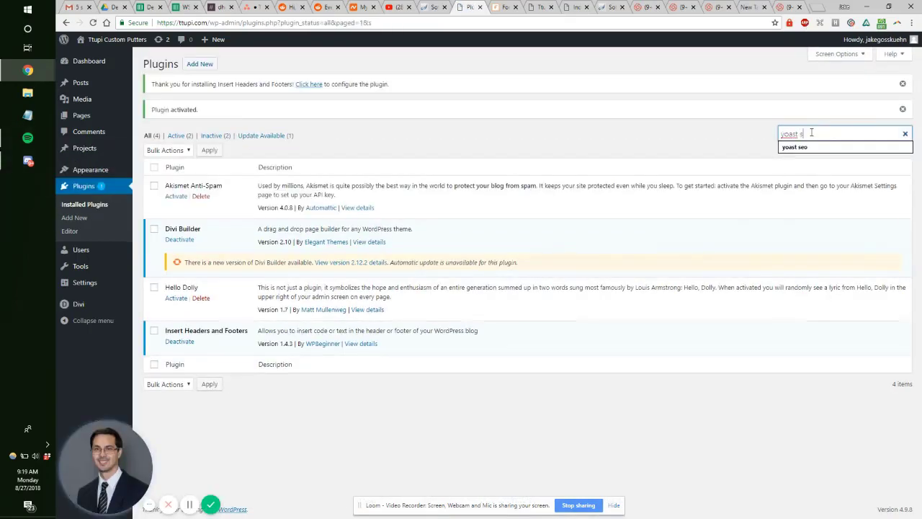
pyautogui.write('eo')
pyautogui.press('Return')
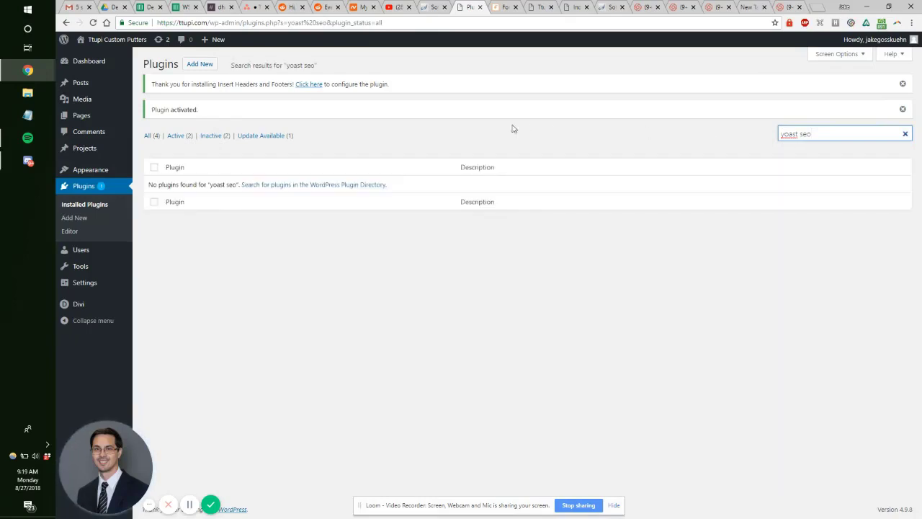
pyautogui.click(208, 67)
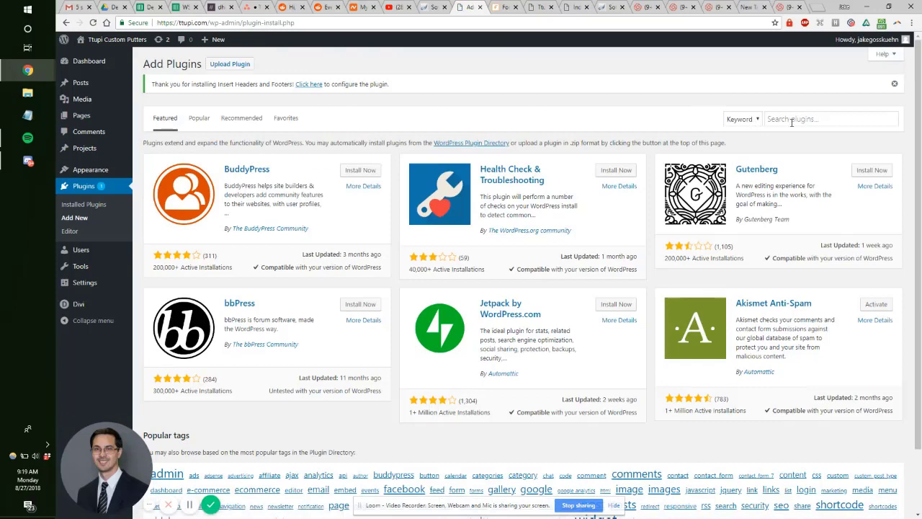
pyautogui.click(773, 120)
pyautogui.write('yoast')
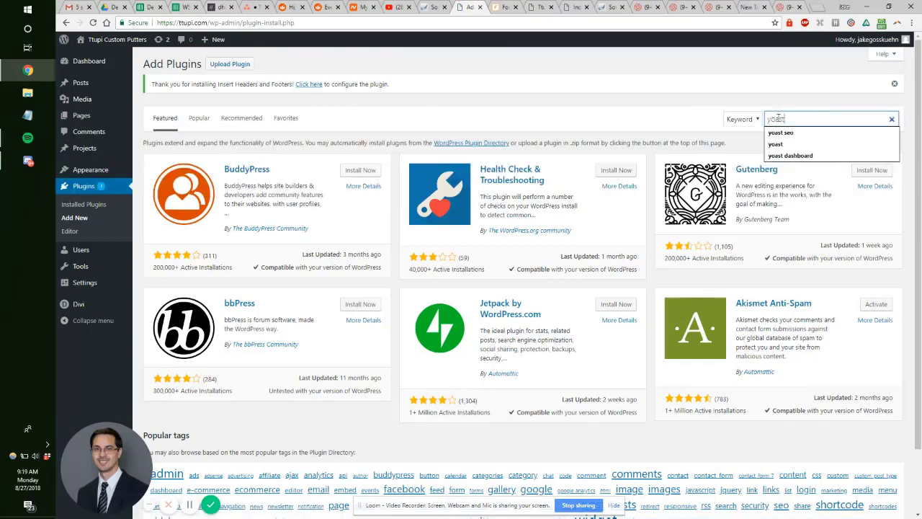
pyautogui.press('Return')
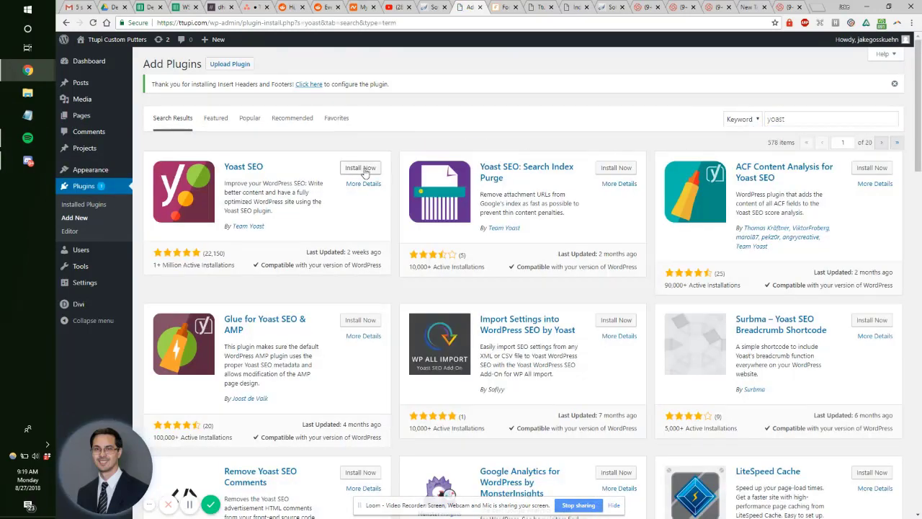
pyautogui.click(365, 172)
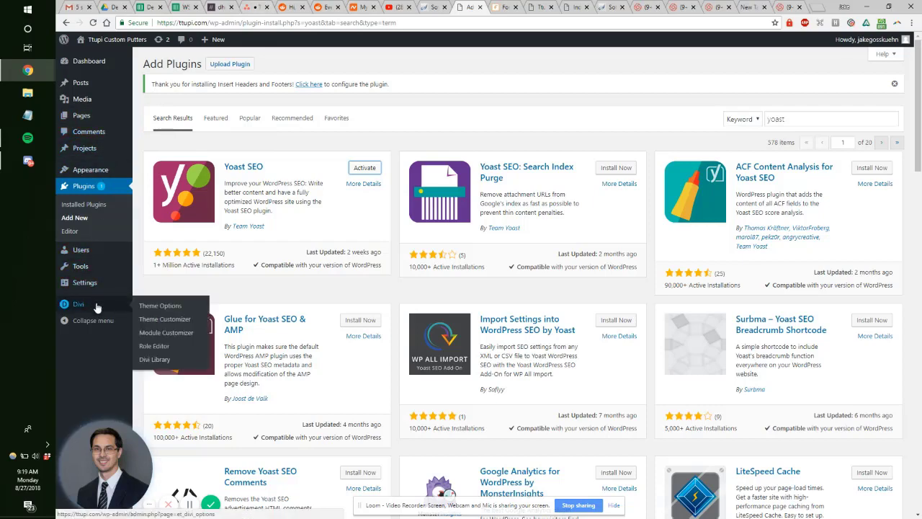
# Step: In Asana, switch to the Web Strategy Viking workspace and open the Standard Operating Procedure project
pyautogui.hotkey('ctrl', '6')
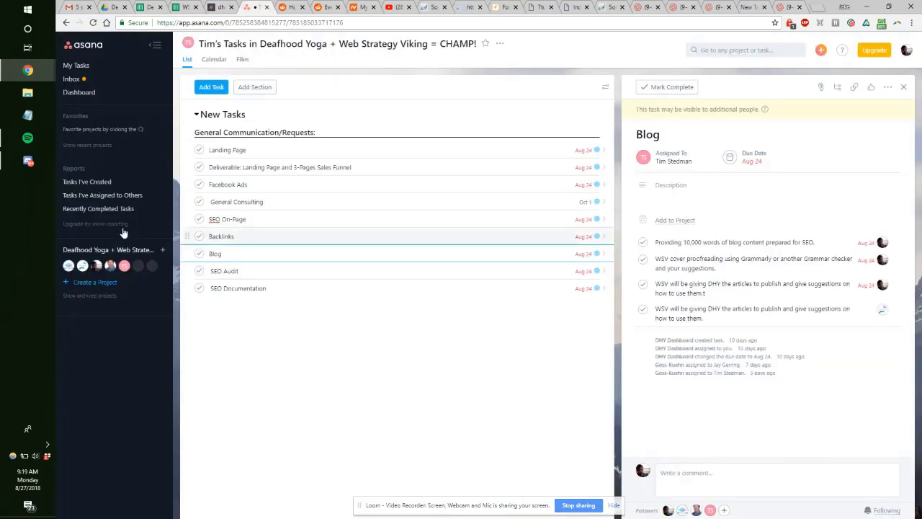
pyautogui.click(907, 49)
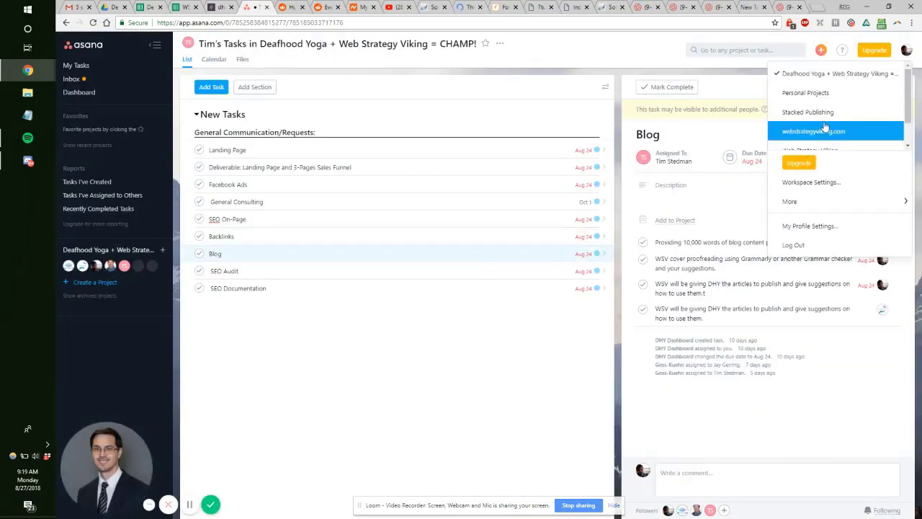
pyautogui.scroll(-1, 838, 126)
pyautogui.click(838, 119)
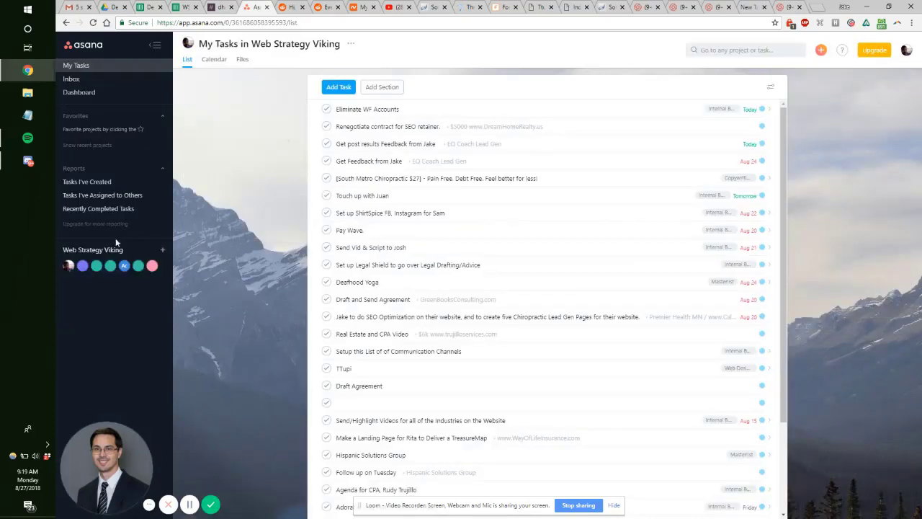
pyautogui.click(113, 348)
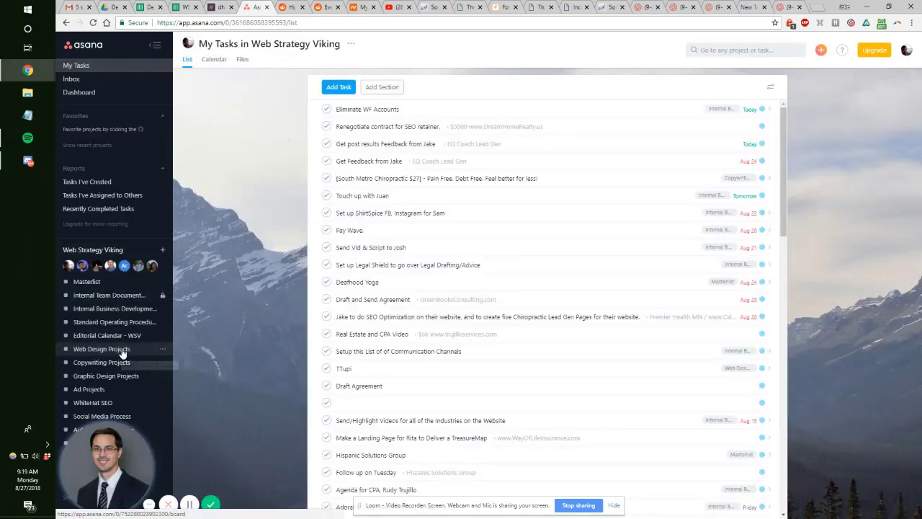
pyautogui.click(121, 350)
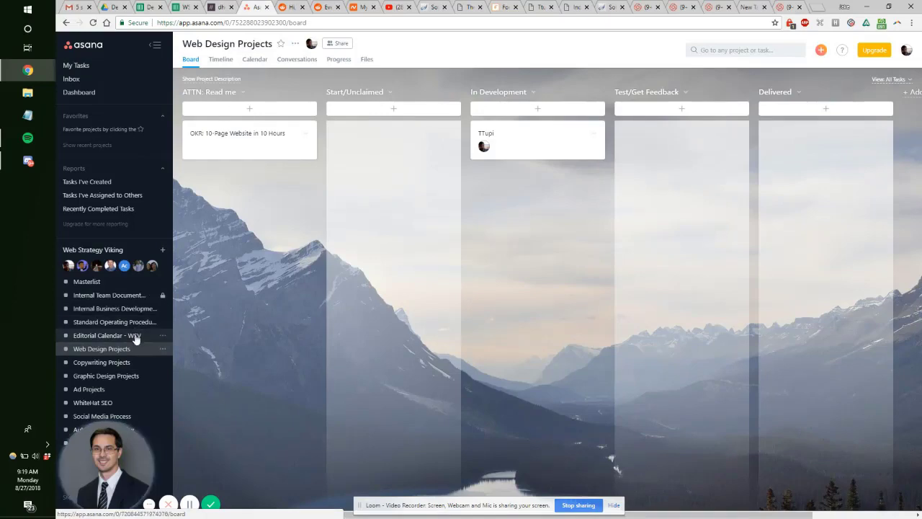
pyautogui.click(103, 283)
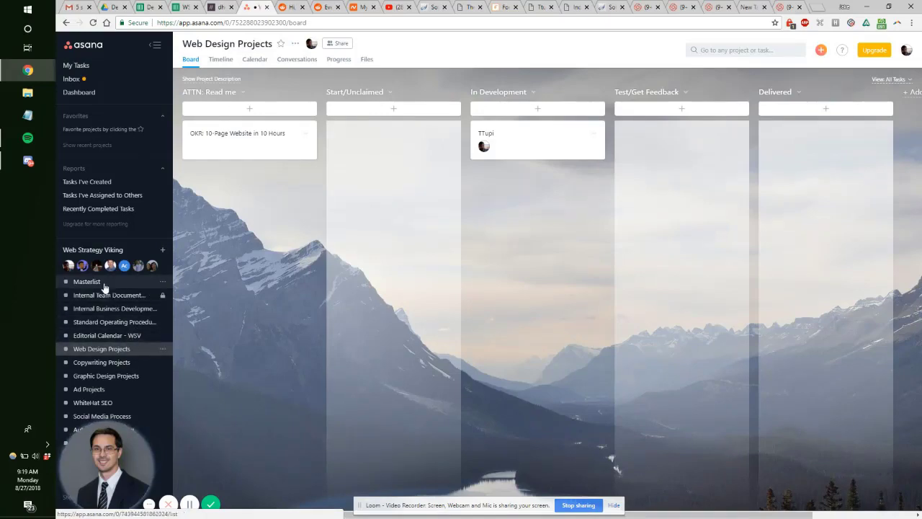
pyautogui.click(127, 323)
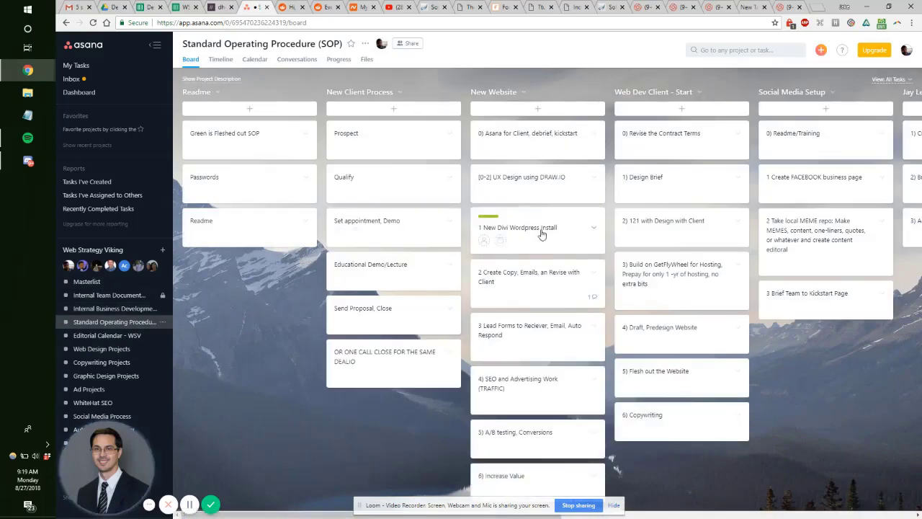
# Step: Copy the Divi API key from the 1 New Divi Wordpress Install task checklist
pyautogui.click(496, 222)
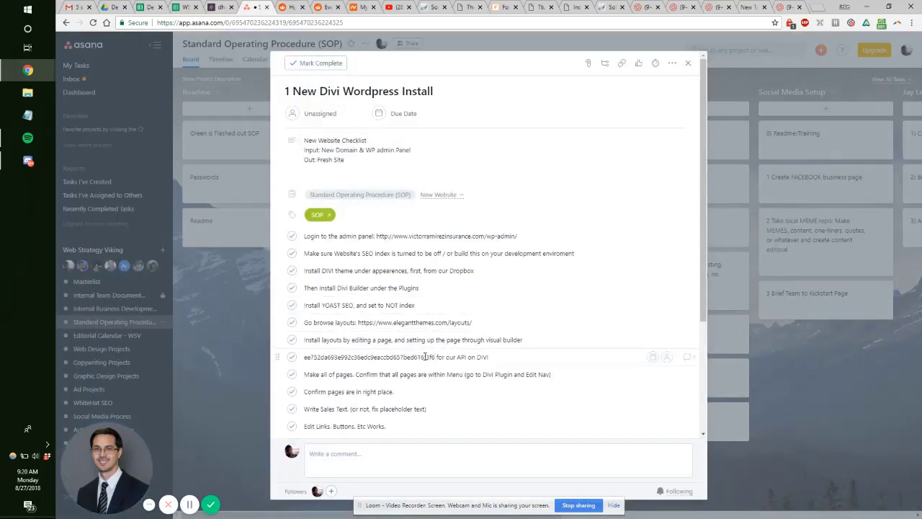
pyautogui.moveTo(434, 357); pyautogui.dragTo(311, 358)
pyautogui.click(252, 355)
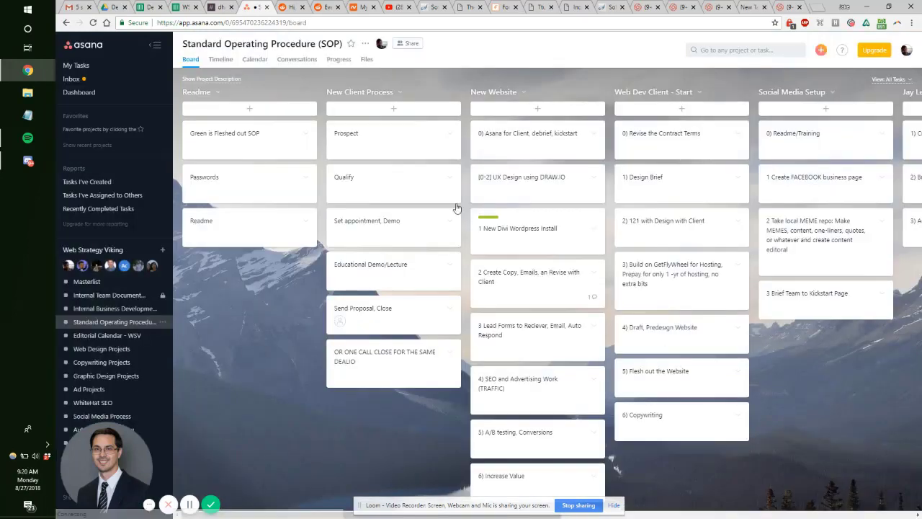
pyautogui.click(785, 6)
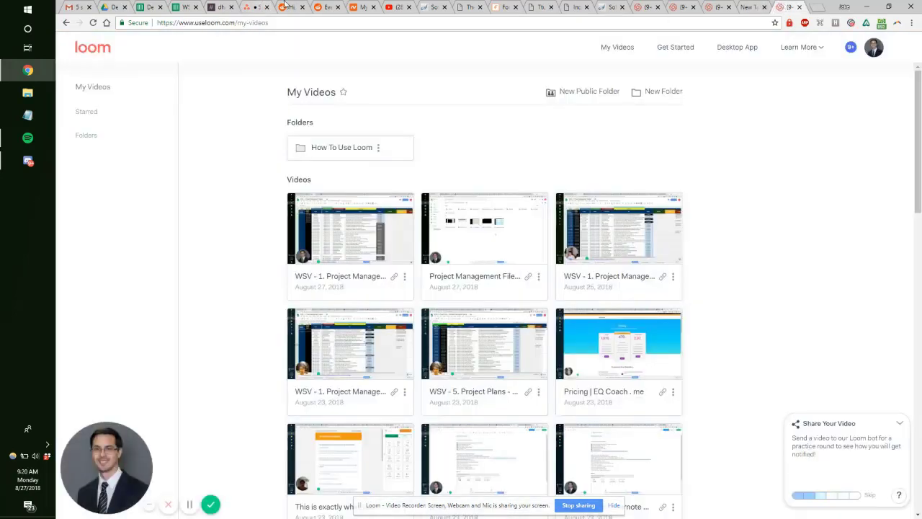
pyautogui.click(536, 5)
# Step: Enter the Elegant Themes username and paste the API key under Divi Updates, then save
pyautogui.click(472, 6)
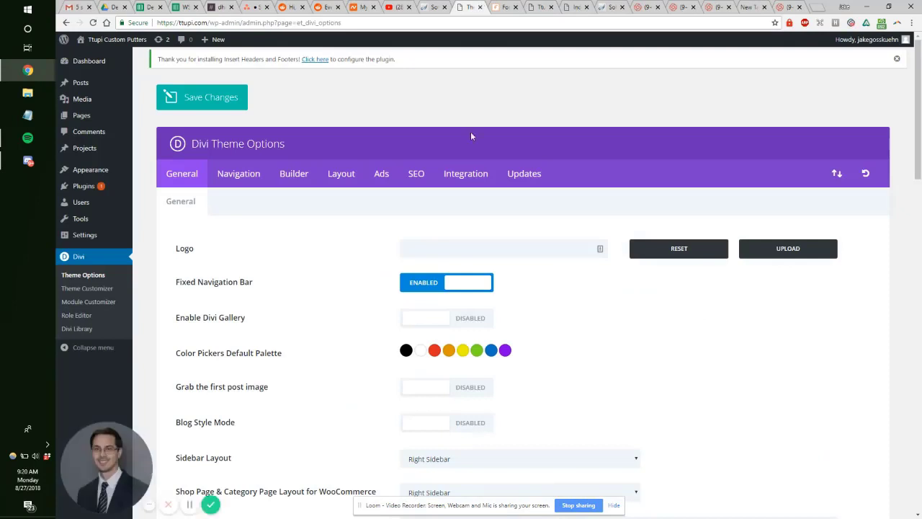
pyautogui.click(524, 173)
pyautogui.click(489, 256)
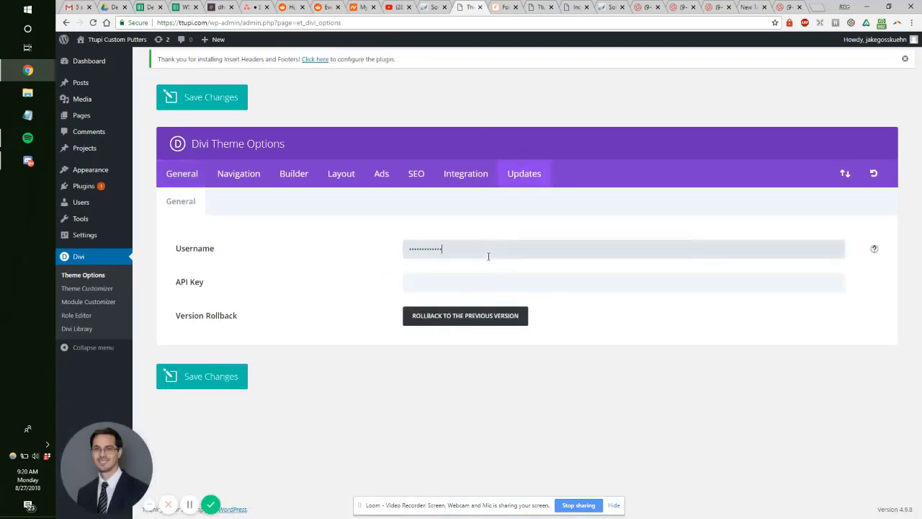
pyautogui.press('Tab')
pyautogui.hotkey('ctrl', 'v')
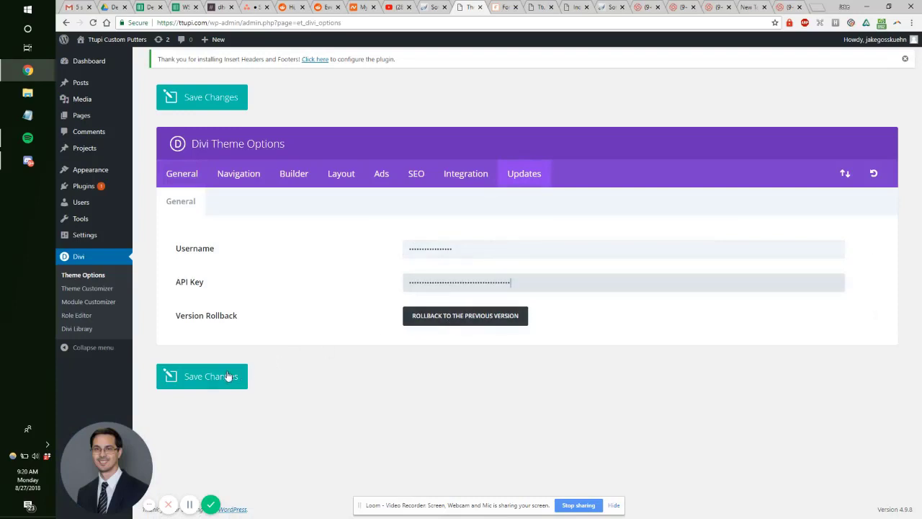
pyautogui.click(228, 376)
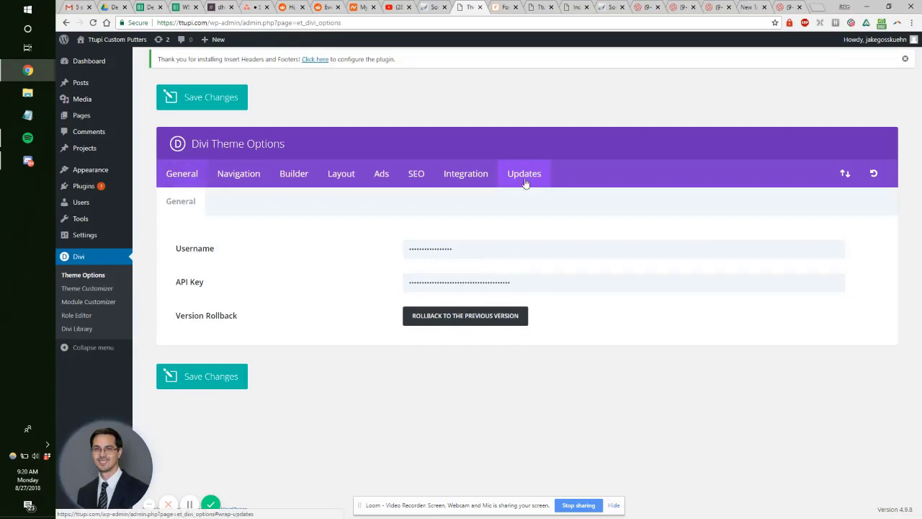
# Step: Open the live site's front end in a new tab to preview it
pyautogui.click(189, 177)
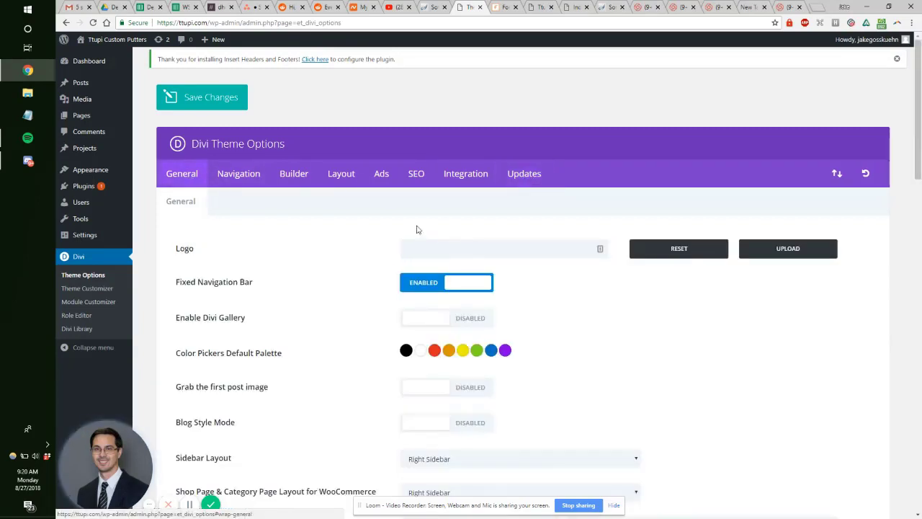
pyautogui.middleClick(217, 39)
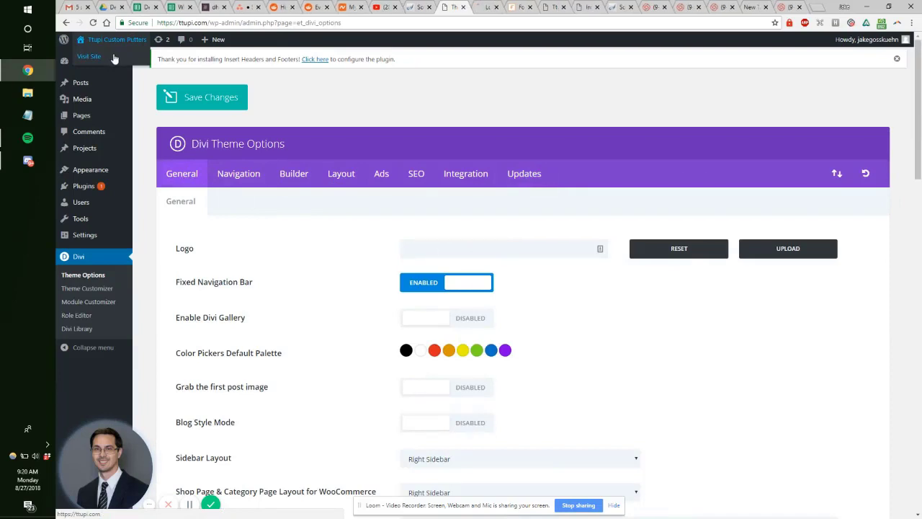
pyautogui.click(551, 8)
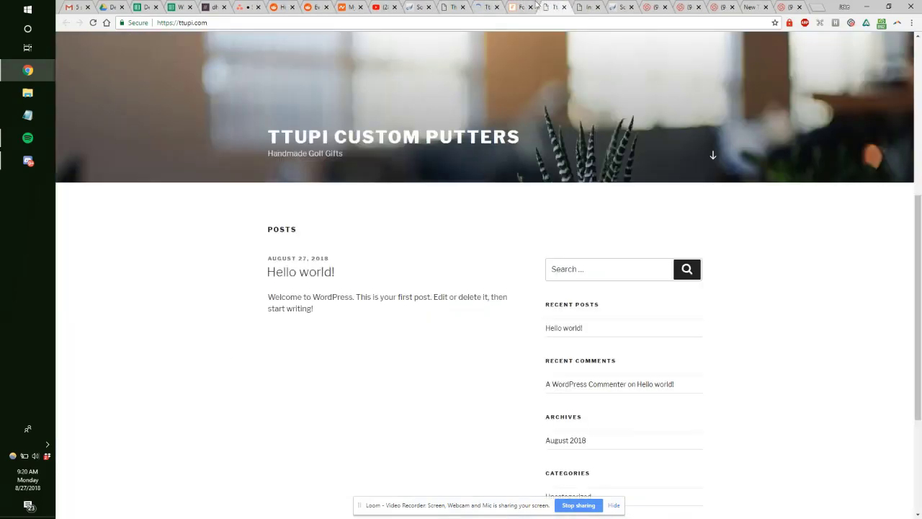
pyautogui.click(453, 6)
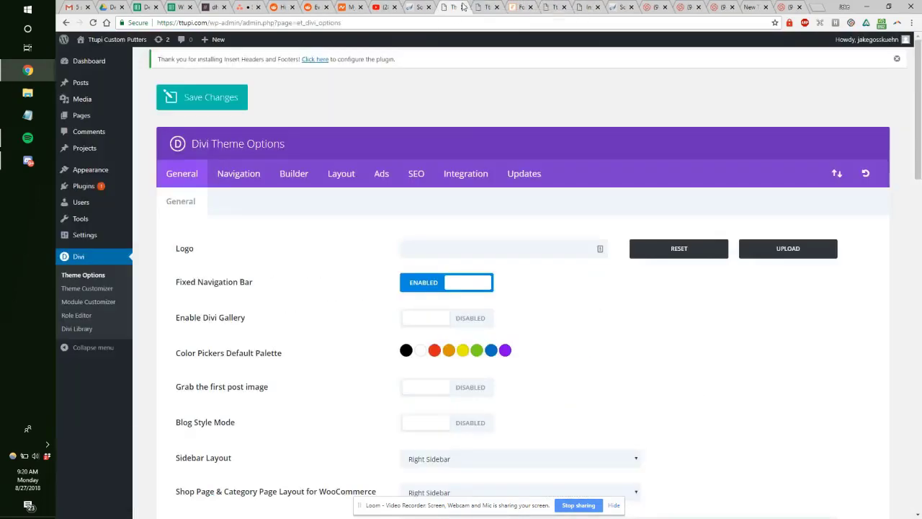
pyautogui.click(478, 8)
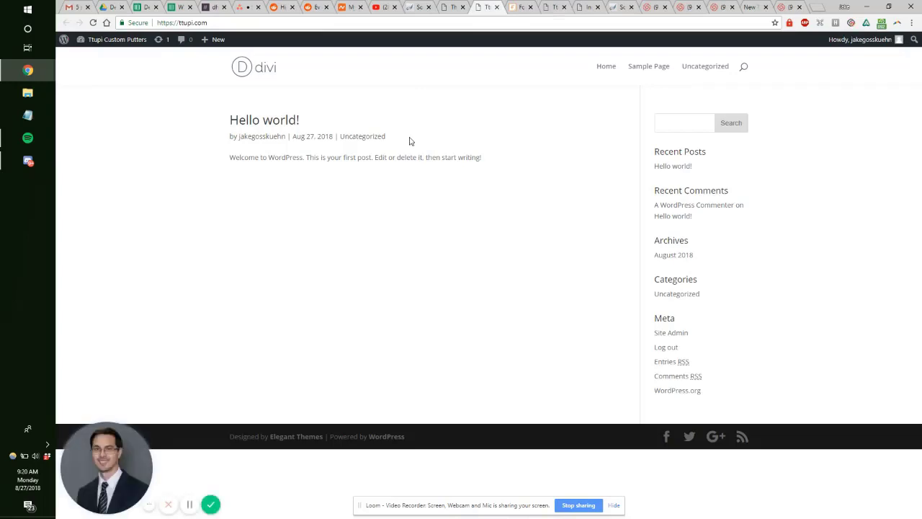
# Step: Review the Divi Builder and Navigation theme options, then save the Divi theme options
pyautogui.click(455, 6)
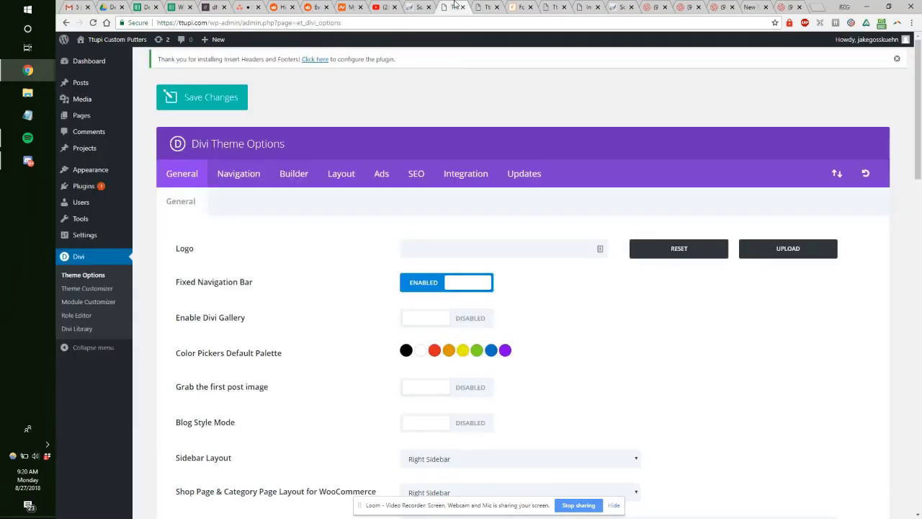
pyautogui.click(295, 175)
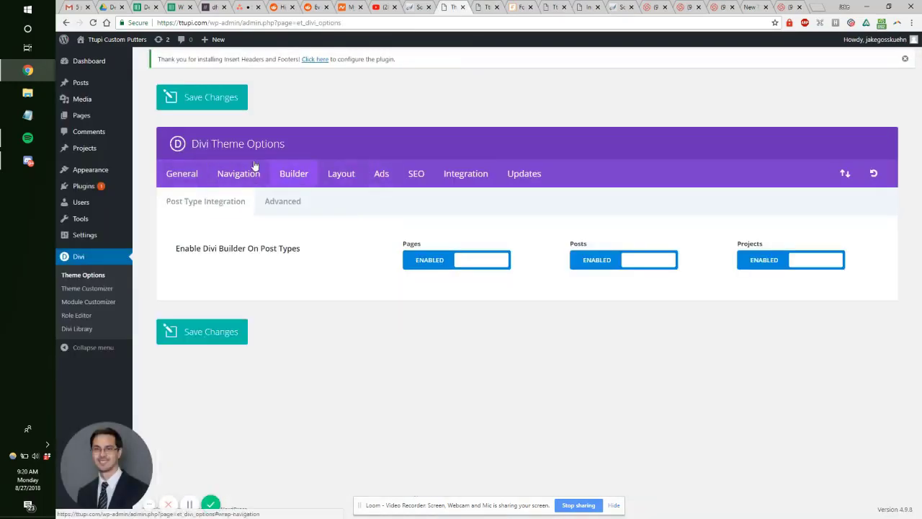
pyautogui.click(247, 179)
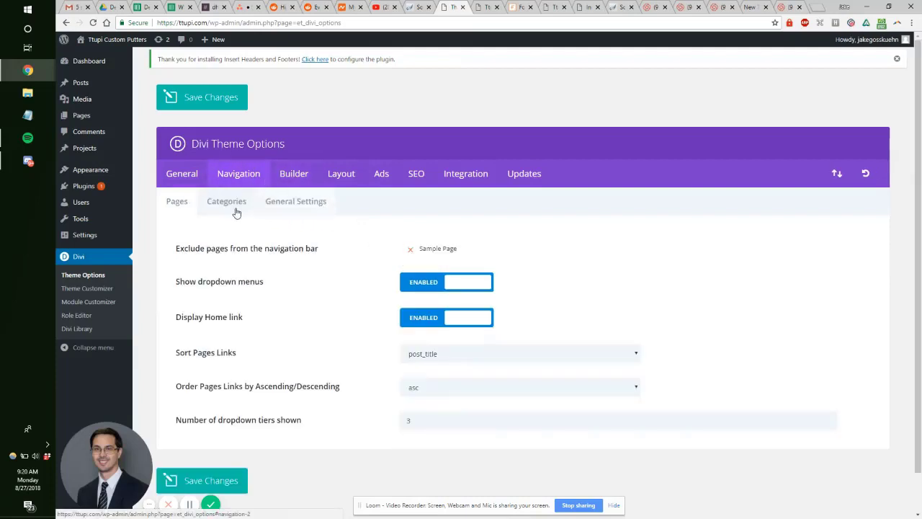
pyautogui.click(233, 208)
pyautogui.click(296, 209)
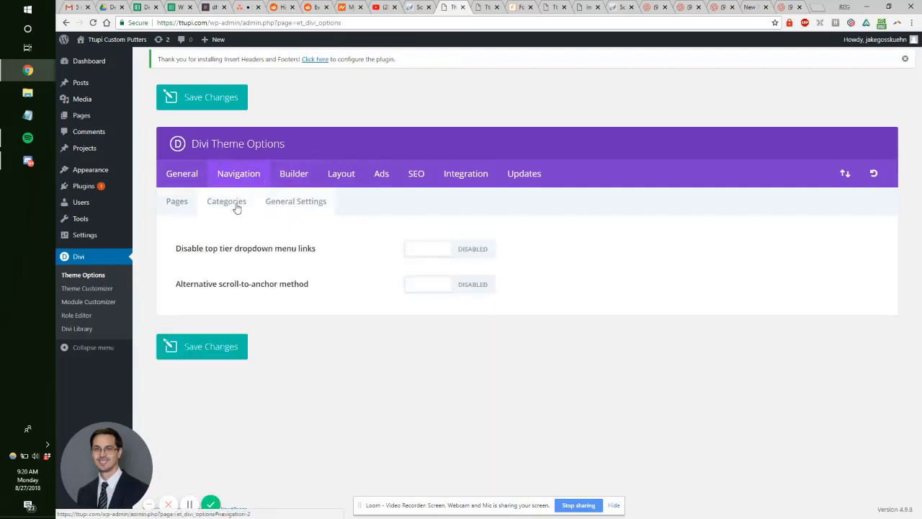
pyautogui.click(216, 206)
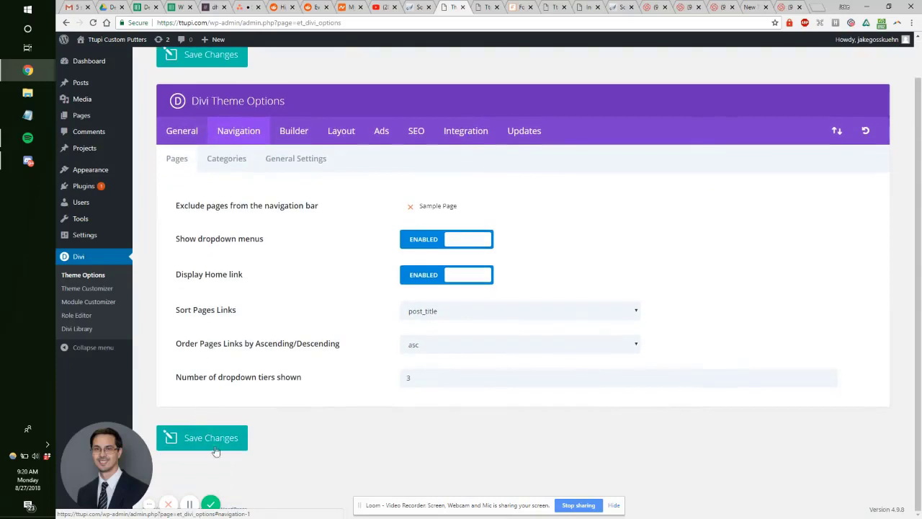
pyautogui.click(469, 245)
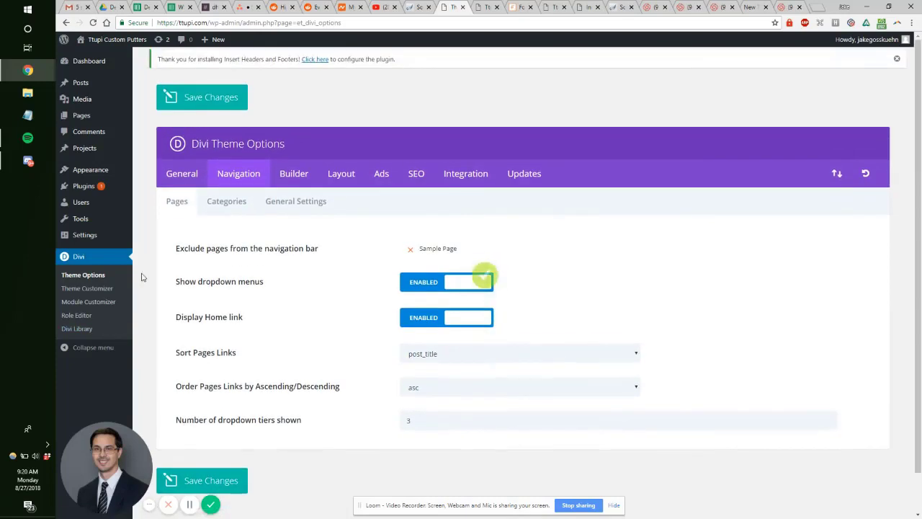
# Step: Go to Pages > All Pages and select the page's address
pyautogui.moveTo(101, 124)
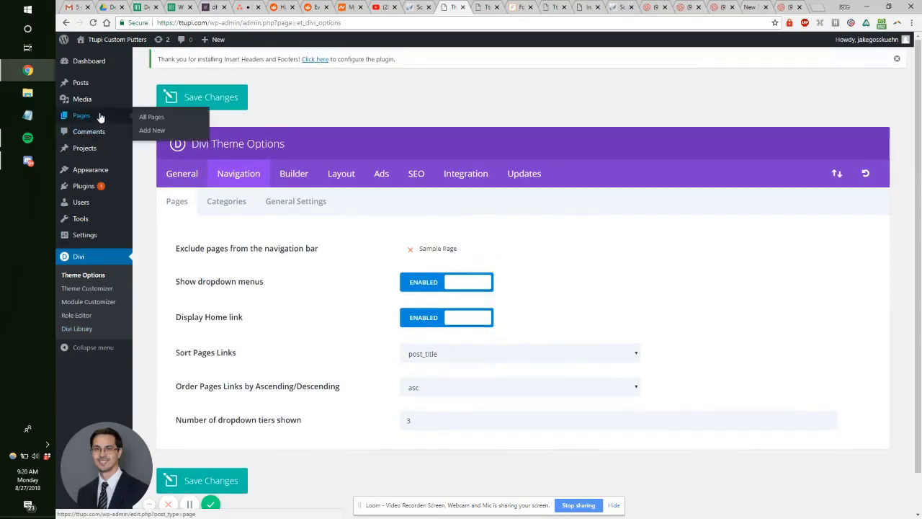
pyautogui.click(98, 116)
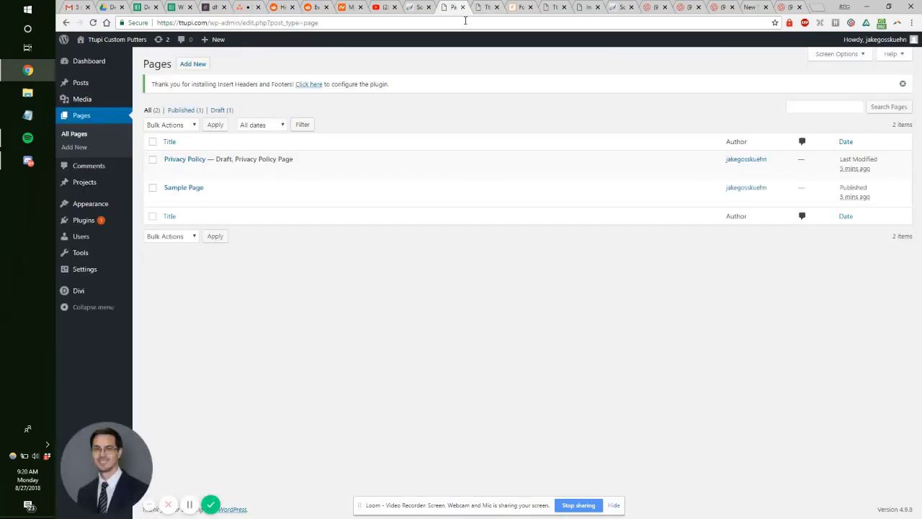
pyautogui.click(453, 22)
# Step: Load elegantthemes.com/layouts in a new tab to show the Divi Layout Packs page
pyautogui.hotkey('ctrl', 't')
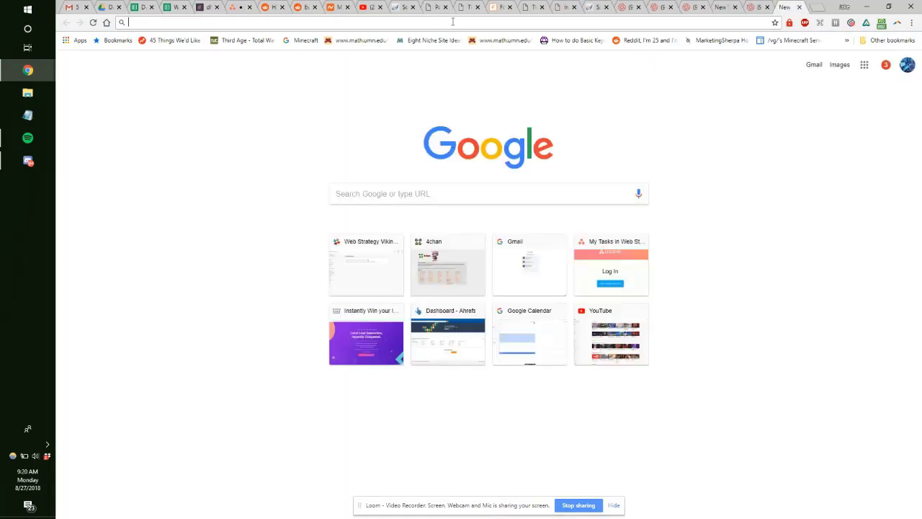
pyautogui.write('lay')
pyautogui.press('Down')
pyautogui.press('Return')
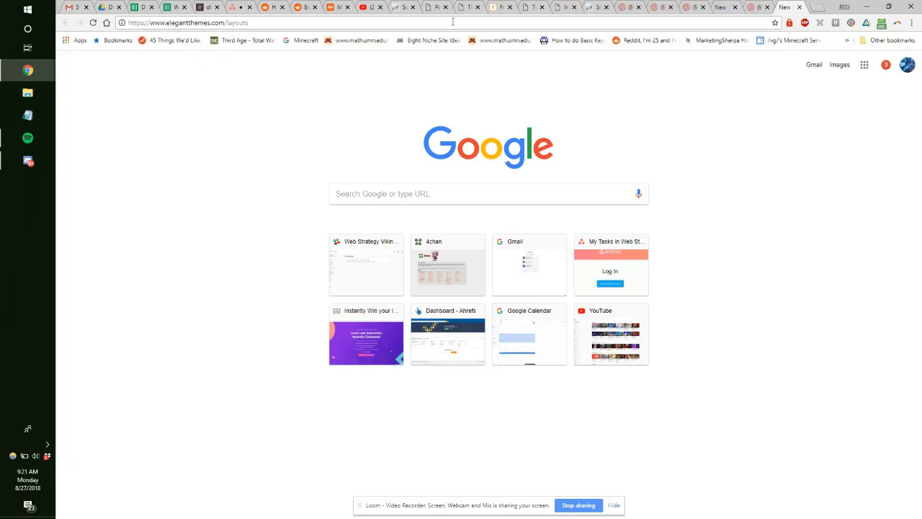
pyautogui.click(751, 7)
pyautogui.click(792, 7)
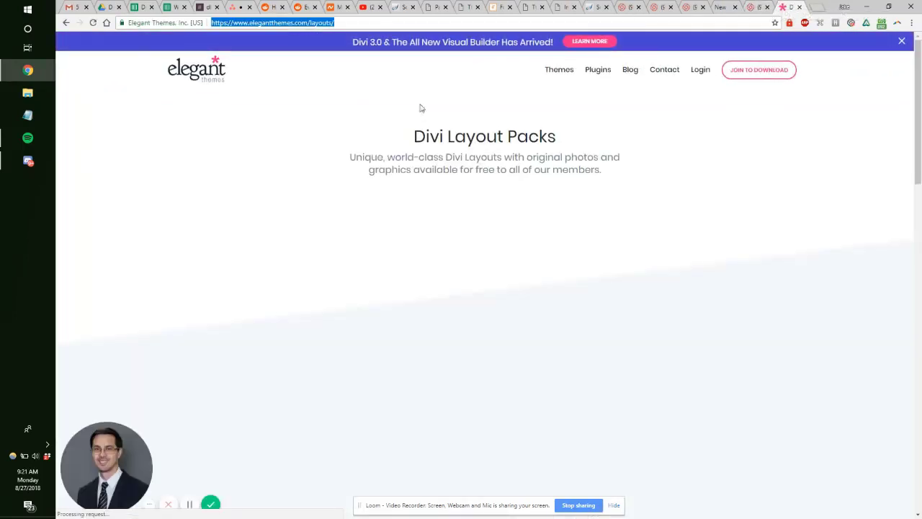
pyautogui.moveTo(418, 108); pyautogui.dragTo(563, 171)
pyautogui.click(599, 171)
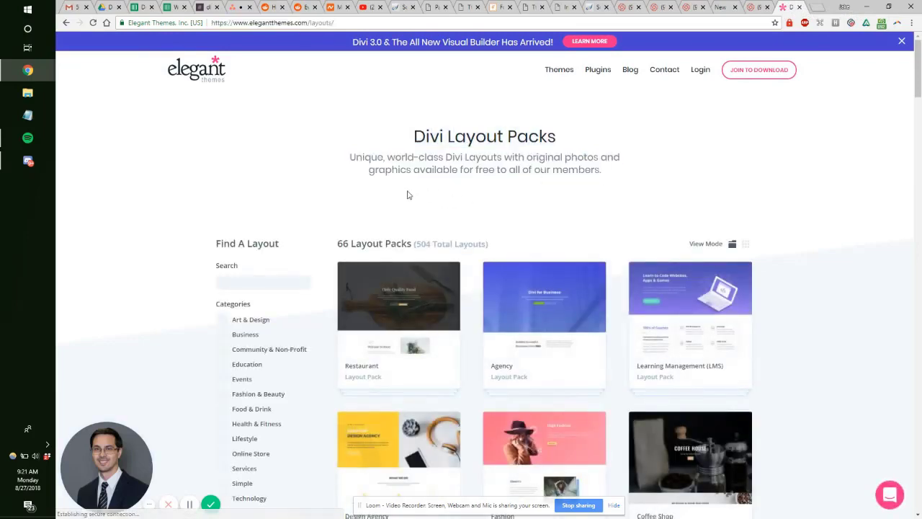
# Step: Scroll through the layout packs, then bring up the Car Rental Landing Page pack
pyautogui.scroll(-5, 689, 191)
pyautogui.scroll(-20, 688, 191)
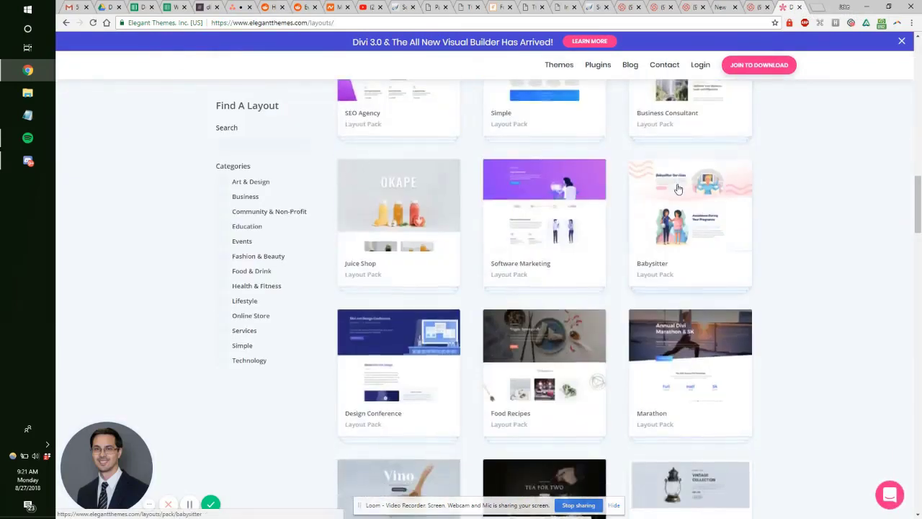
pyautogui.scroll(-9, 677, 195)
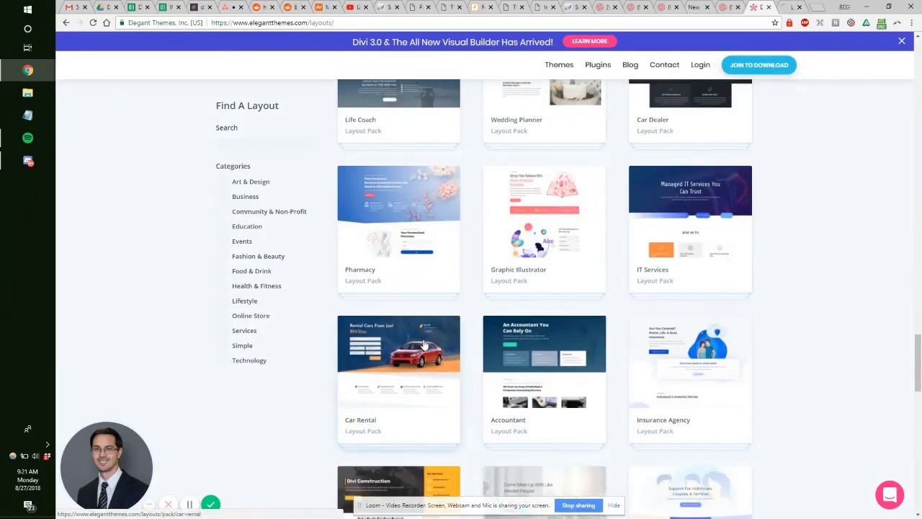
pyautogui.scroll(-3, 466, 320)
pyautogui.scroll(-4, 465, 321)
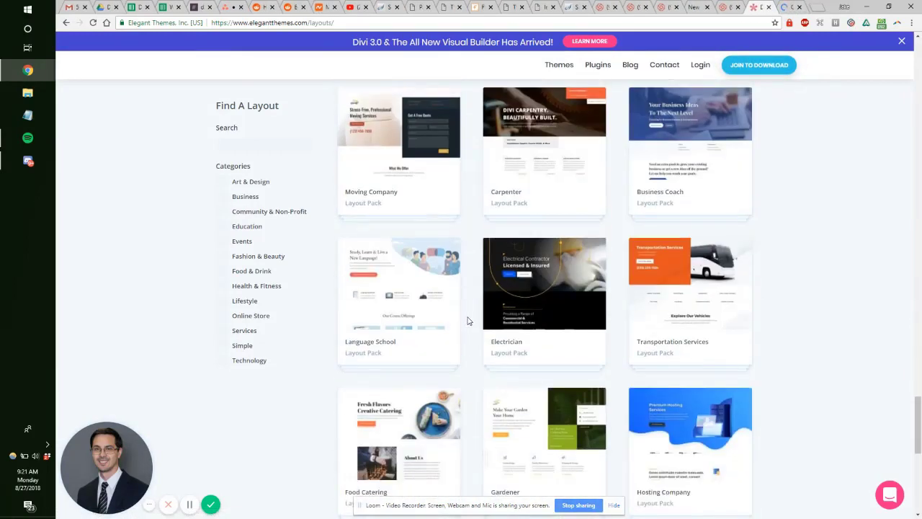
pyautogui.scroll(-4, 467, 321)
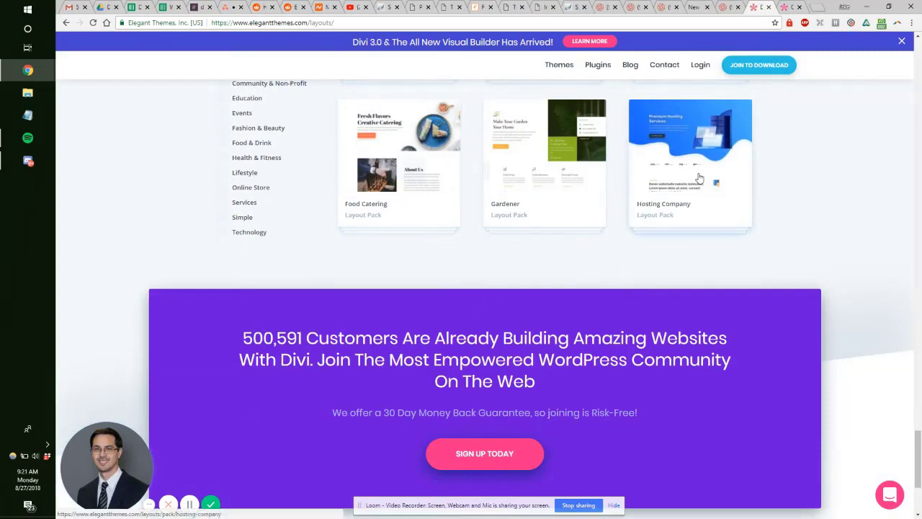
pyautogui.scroll(3, 693, 195)
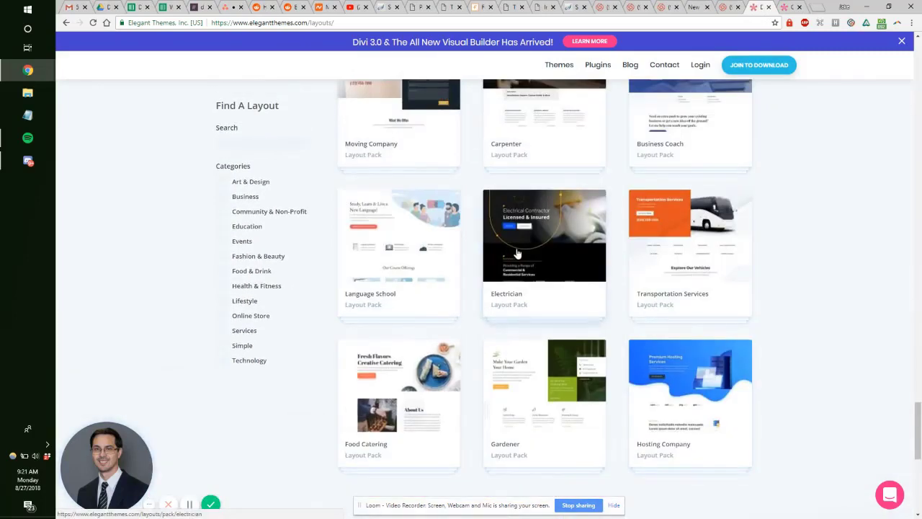
pyautogui.scroll(5, 622, 301)
pyautogui.scroll(4, 447, 267)
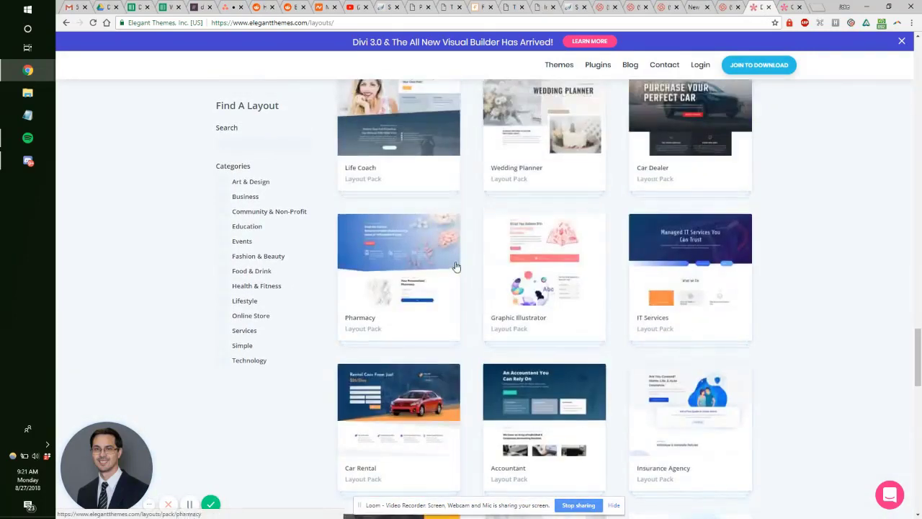
pyautogui.scroll(2, 569, 259)
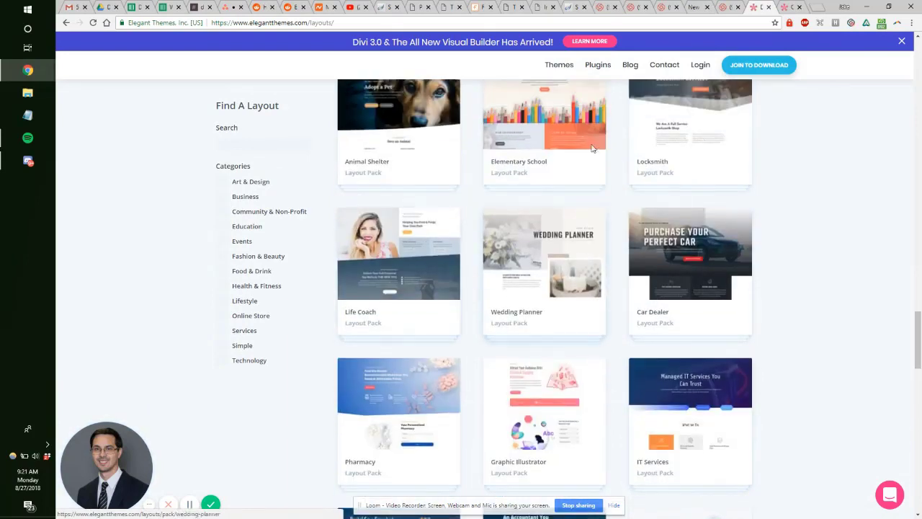
pyautogui.hotkey('ctrl', 'Tab')
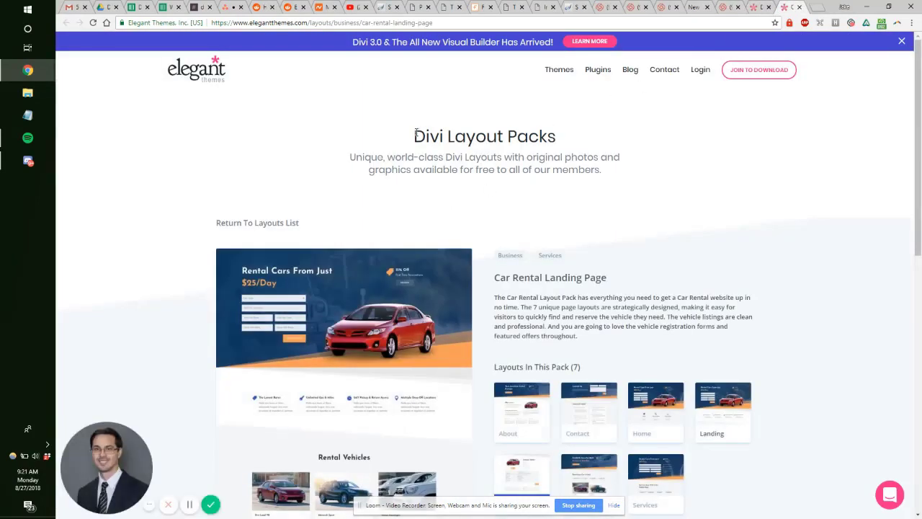
# Step: Preview the Car Rental About, Contact and Home page layouts, then return to the Asana board
pyautogui.moveTo(415, 135); pyautogui.dragTo(618, 173)
pyautogui.click(599, 199)
pyautogui.scroll(-2, 561, 220)
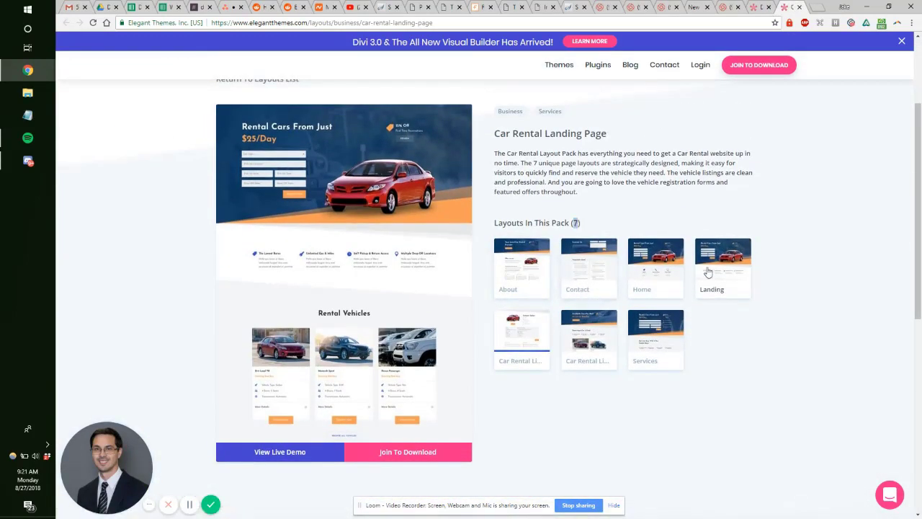
pyautogui.click(524, 260)
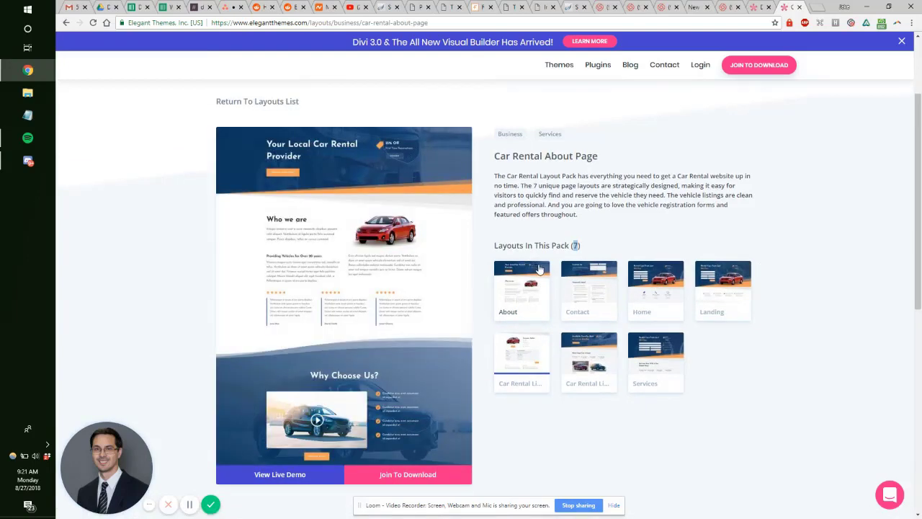
pyautogui.click(587, 285)
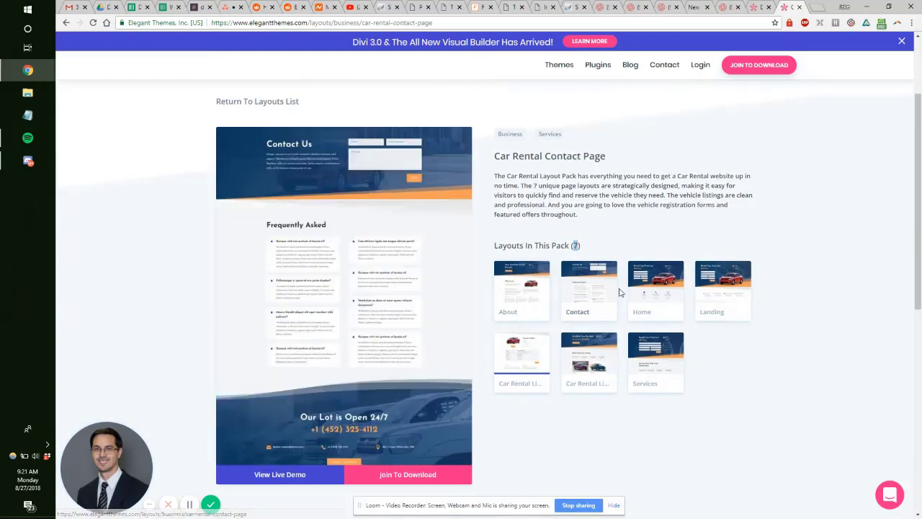
pyautogui.click(655, 289)
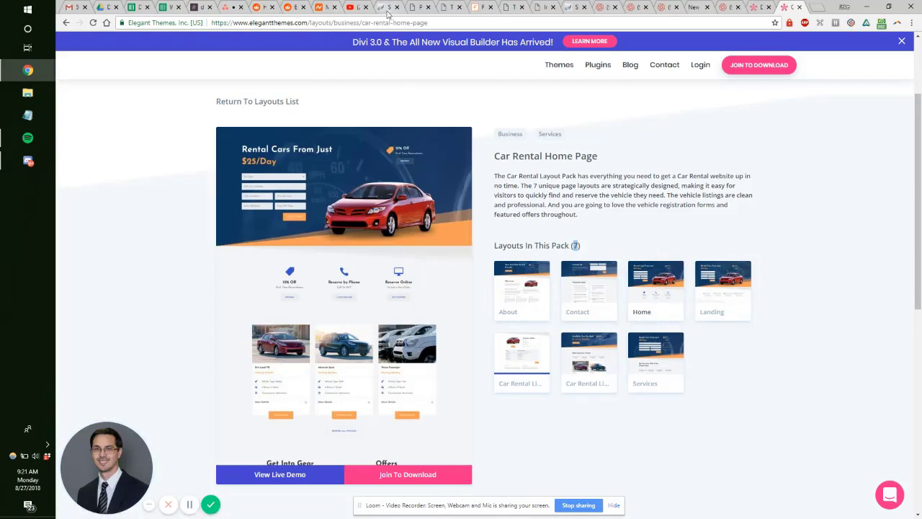
pyautogui.click(261, 6)
pyautogui.click(231, 7)
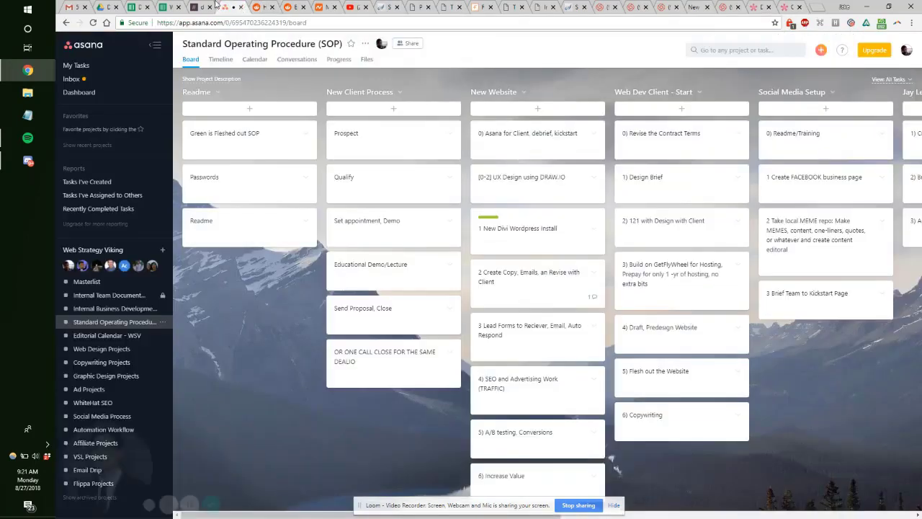
# Step: Look through the open browser pages, then start a new page from the WordPress pages list
pyautogui.click(209, 6)
pyautogui.click(229, 6)
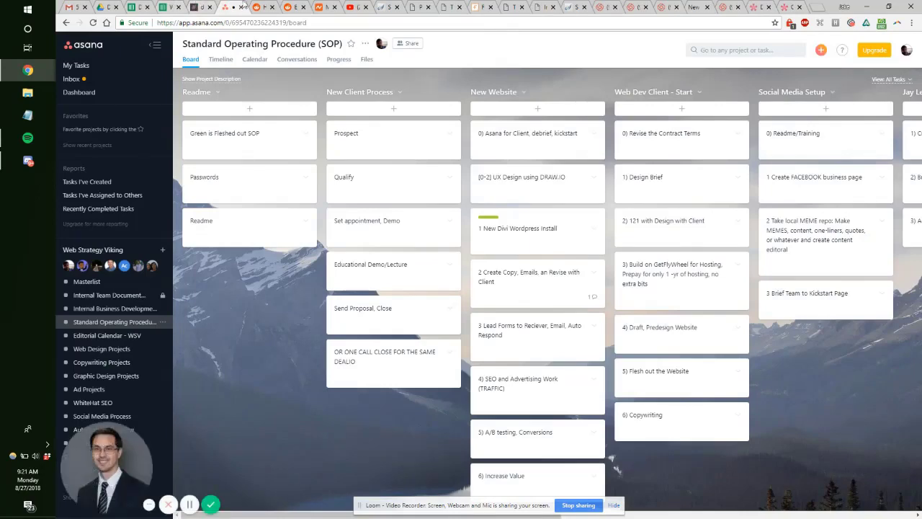
pyautogui.click(271, 6)
pyautogui.click(294, 6)
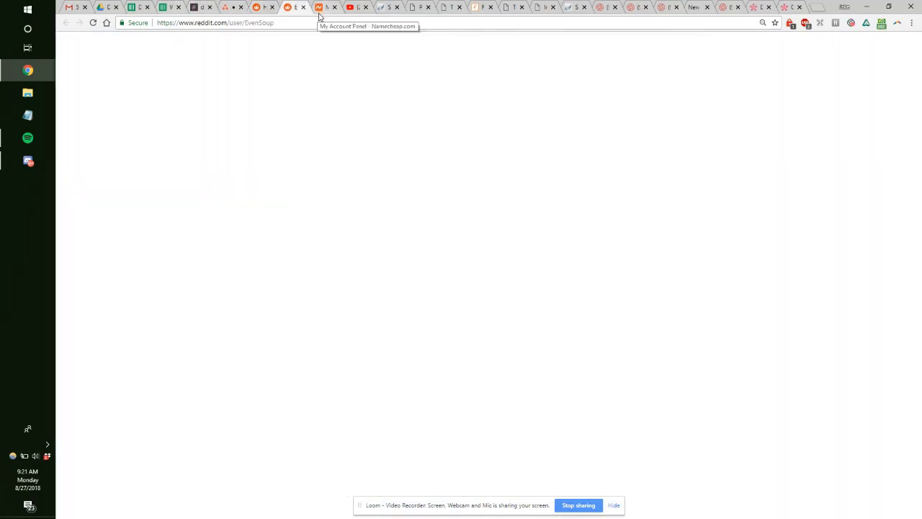
pyautogui.click(424, 6)
pyautogui.click(393, 6)
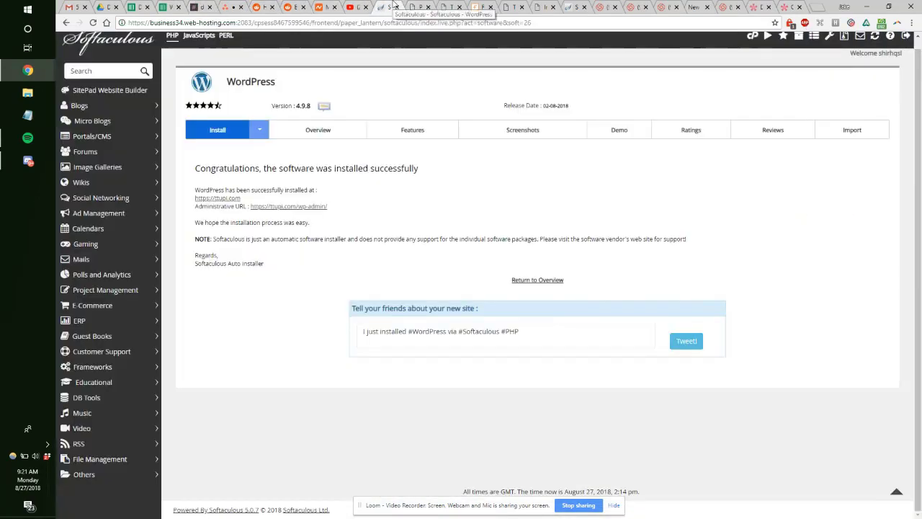
pyautogui.click(412, 6)
pyautogui.click(447, 6)
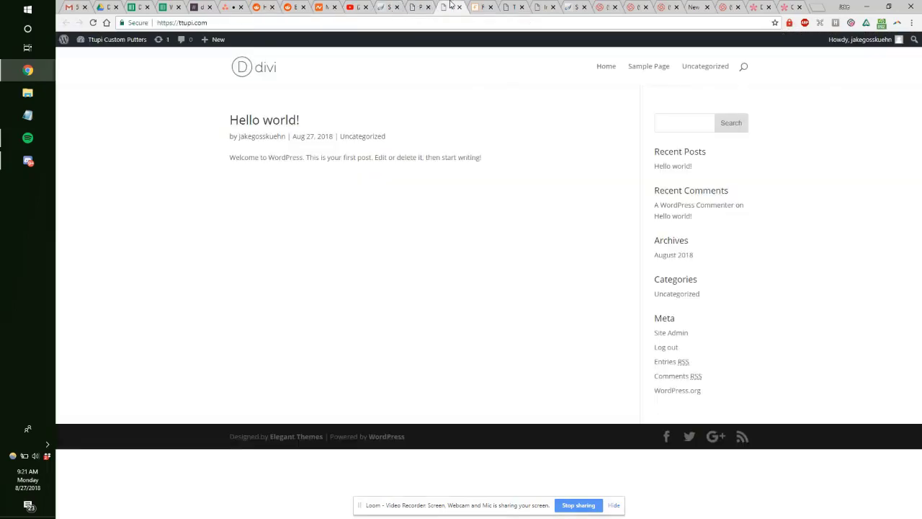
pyautogui.click(418, 6)
pyautogui.click(191, 66)
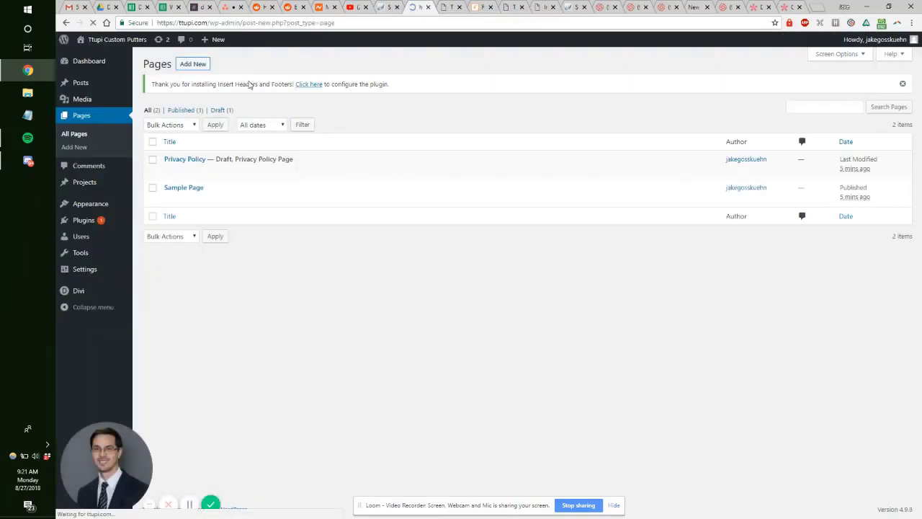
# Step: Show the Car Rental Home Page layout details on Elegant Themes
pyautogui.click(771, 6)
pyautogui.click(783, 7)
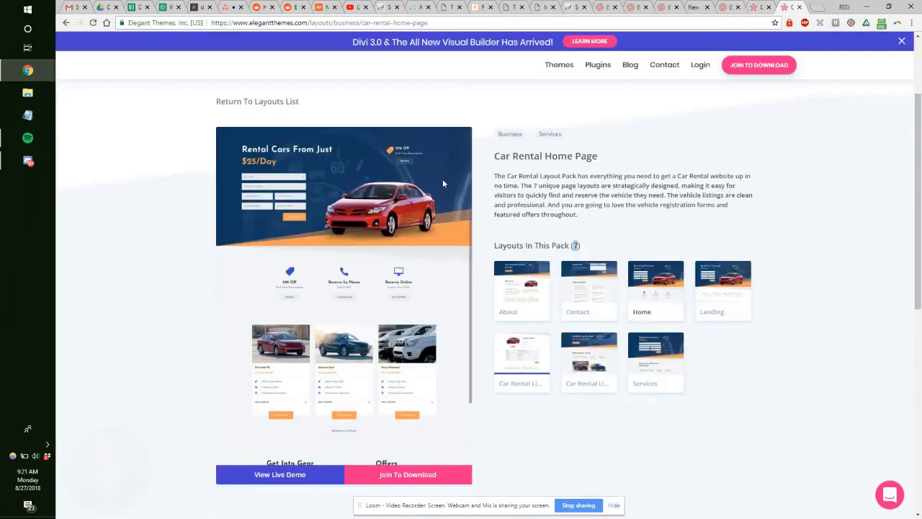
pyautogui.scroll(-5, 442, 179)
pyautogui.scroll(5, 424, 173)
# Step: Title the new page 'Home', switch it to the Divi Builder, and save it as a draft
pyautogui.click(418, 7)
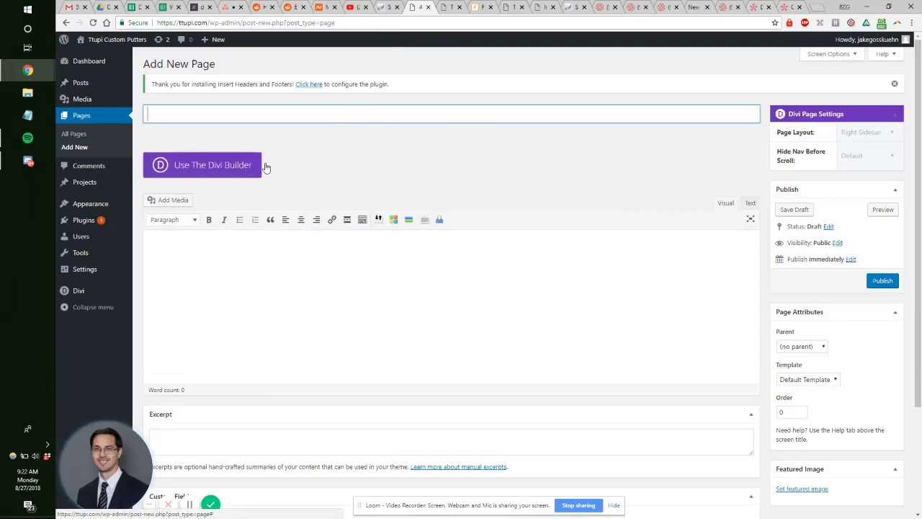
pyautogui.write('Home')
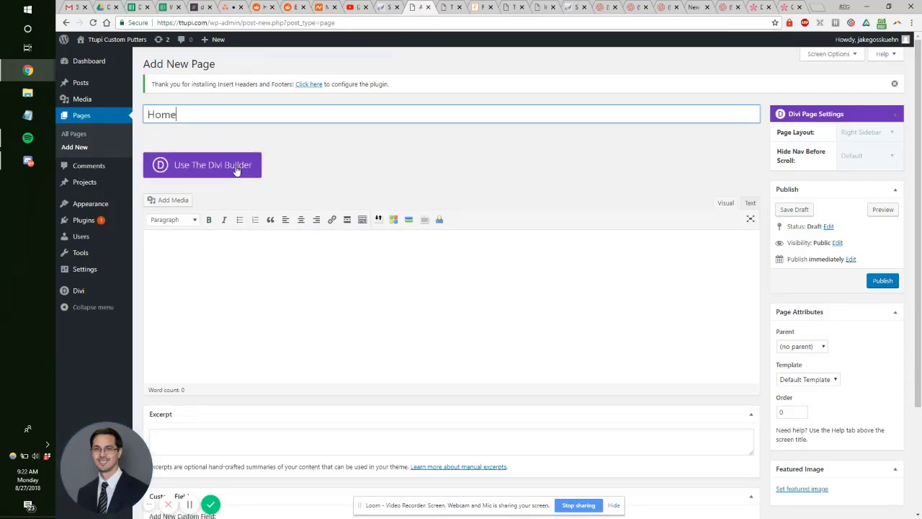
pyautogui.click(234, 168)
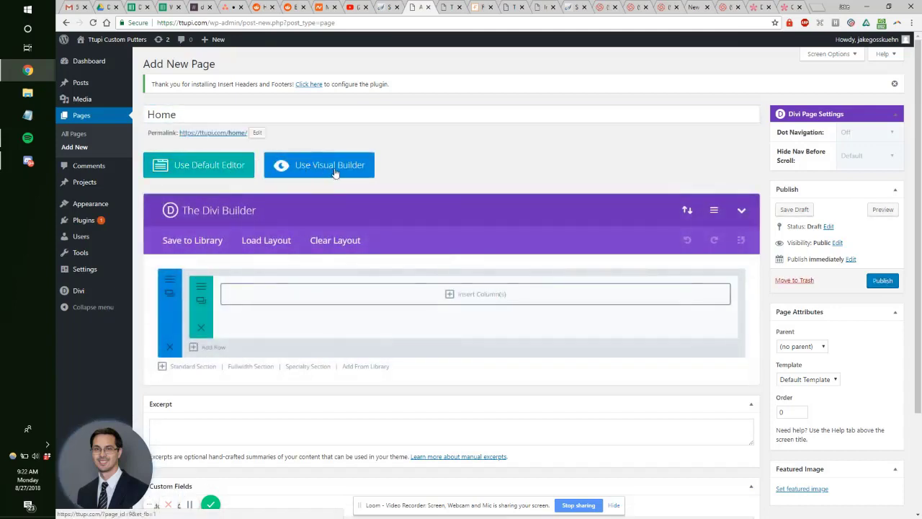
pyautogui.click(795, 209)
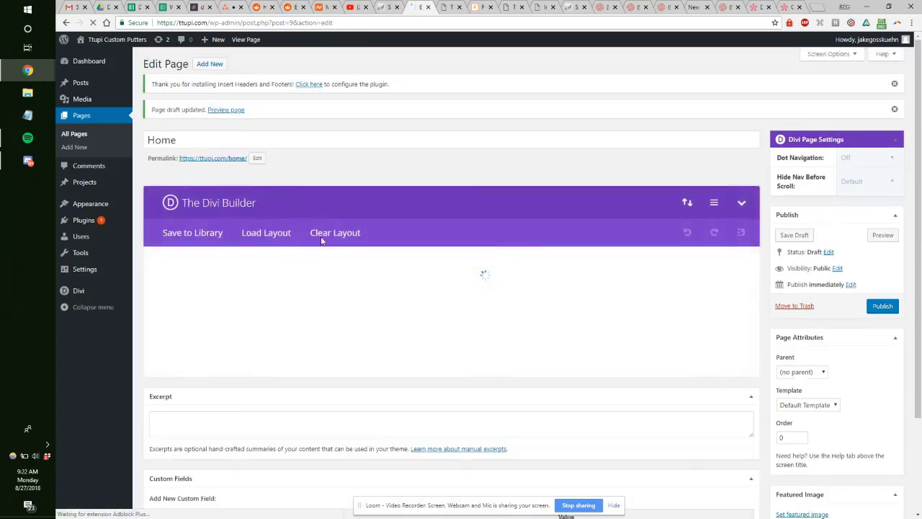
# Step: Launch the Visual Builder on the Home page, start building, and browse the premade layouts
pyautogui.click(320, 190)
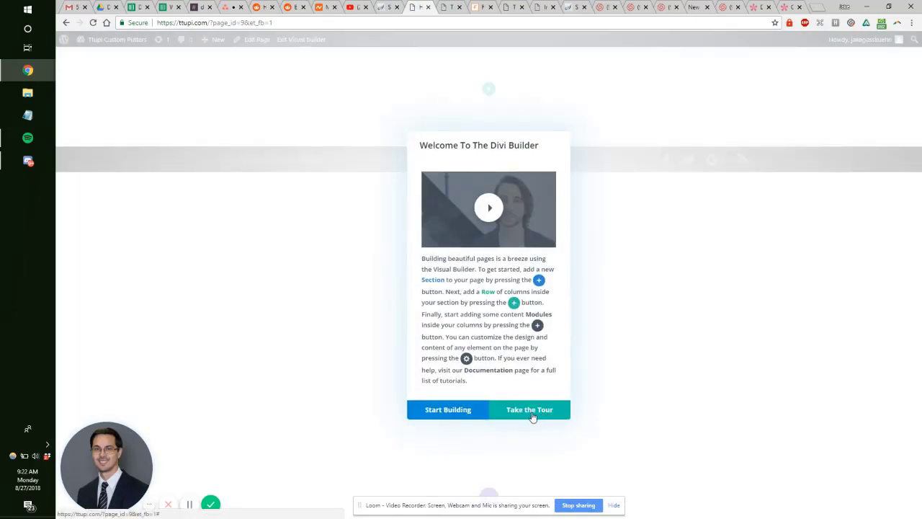
pyautogui.click(455, 410)
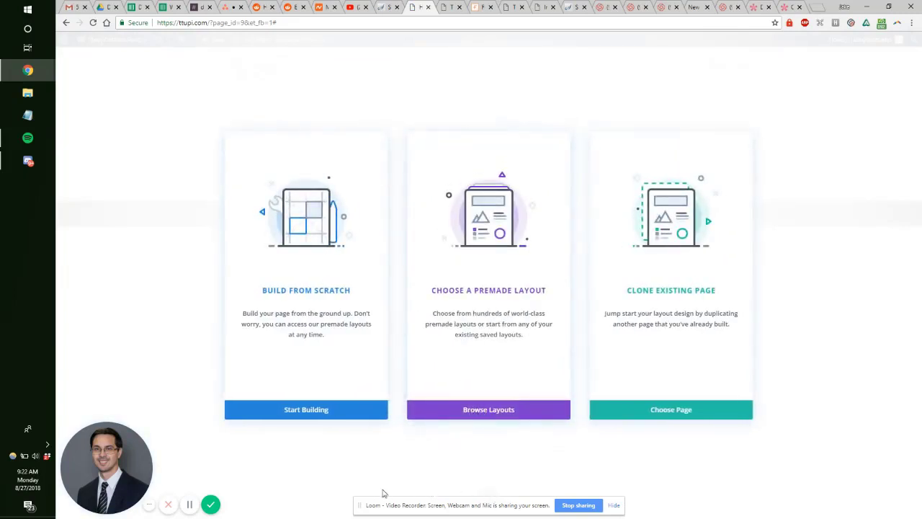
pyautogui.click(494, 410)
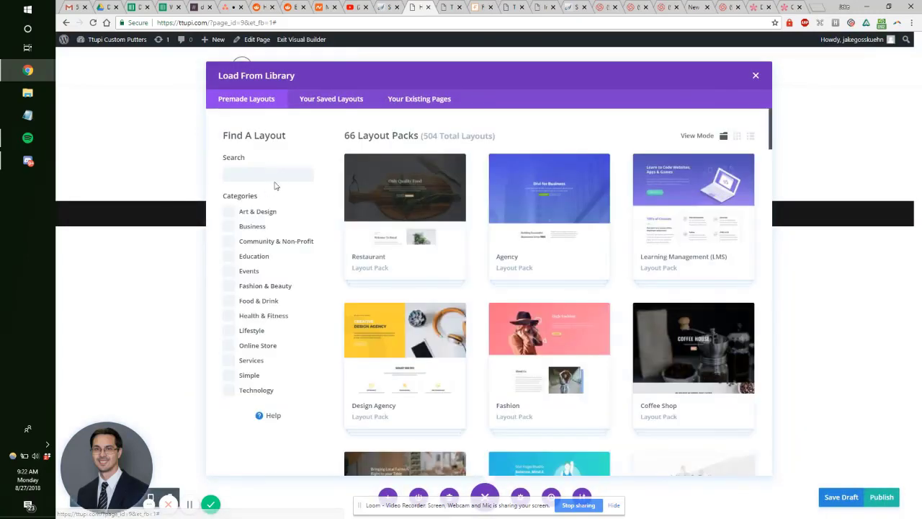
# Step: Search the layout library for 'Car Rental Home Page' and import that layout
pyautogui.click(277, 176)
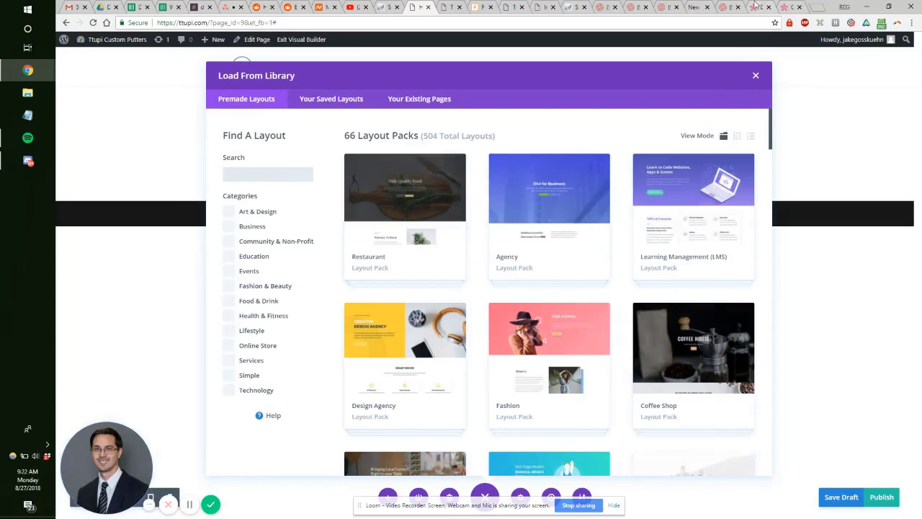
pyautogui.click(787, 7)
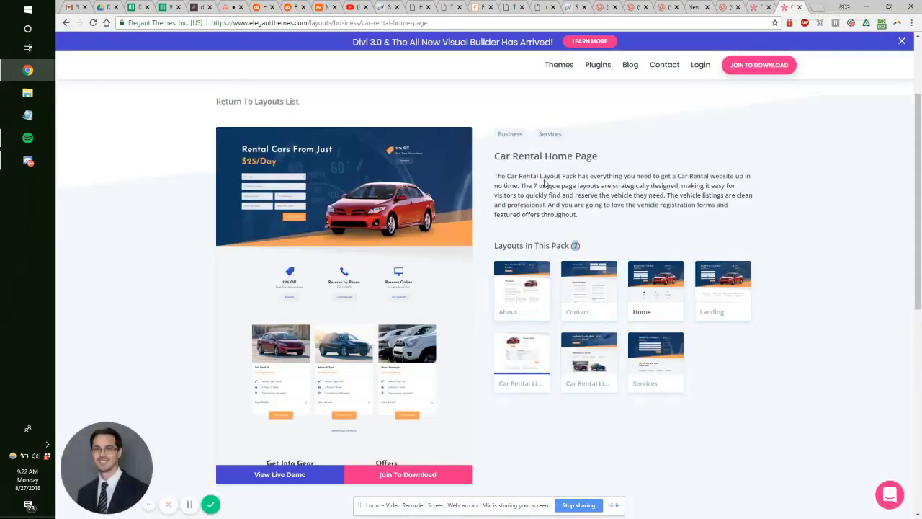
pyautogui.moveTo(597, 157); pyautogui.dragTo(522, 152)
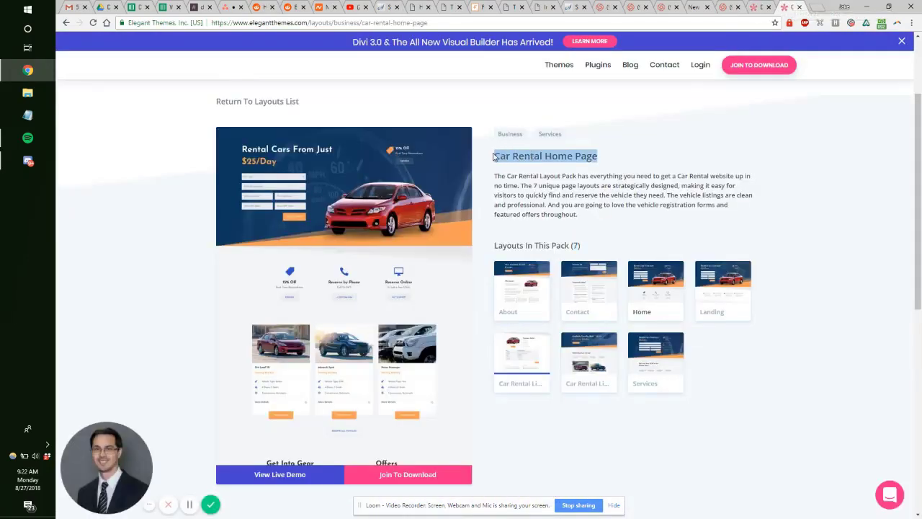
pyautogui.click(421, 6)
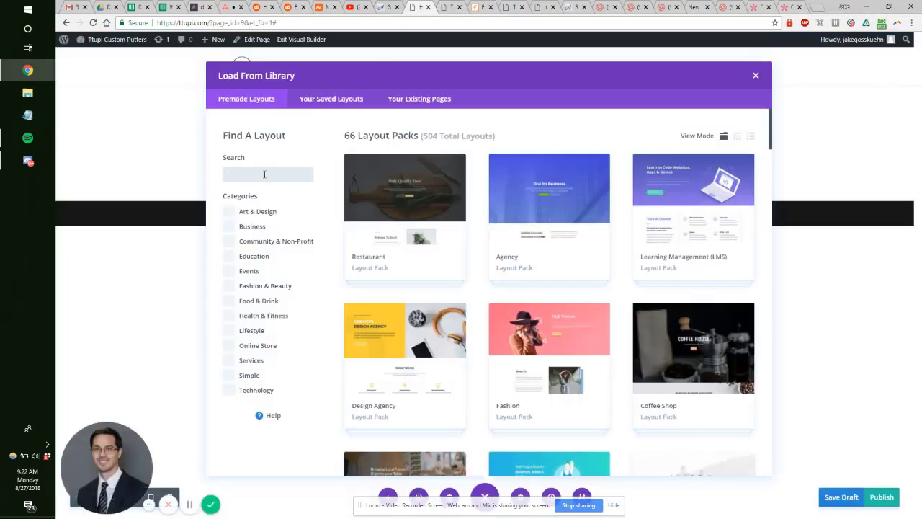
pyautogui.write('Car Rental Home Page')
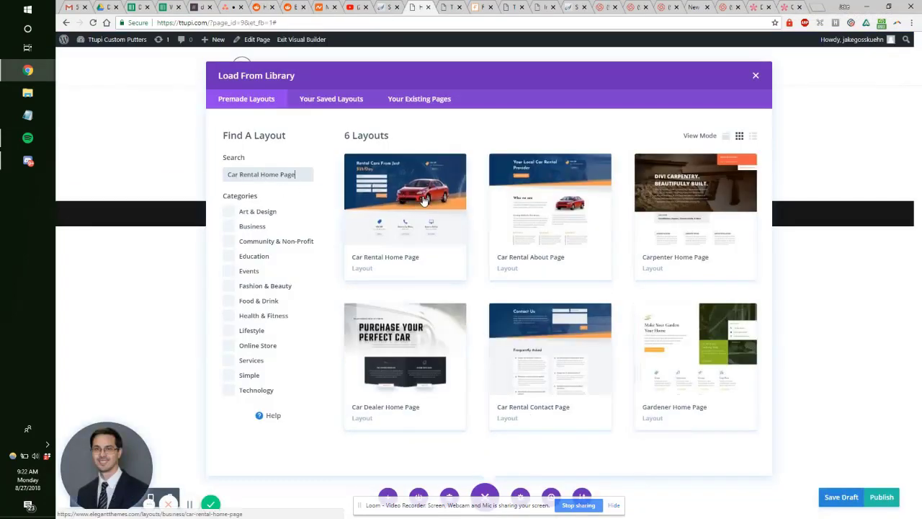
pyautogui.click(424, 201)
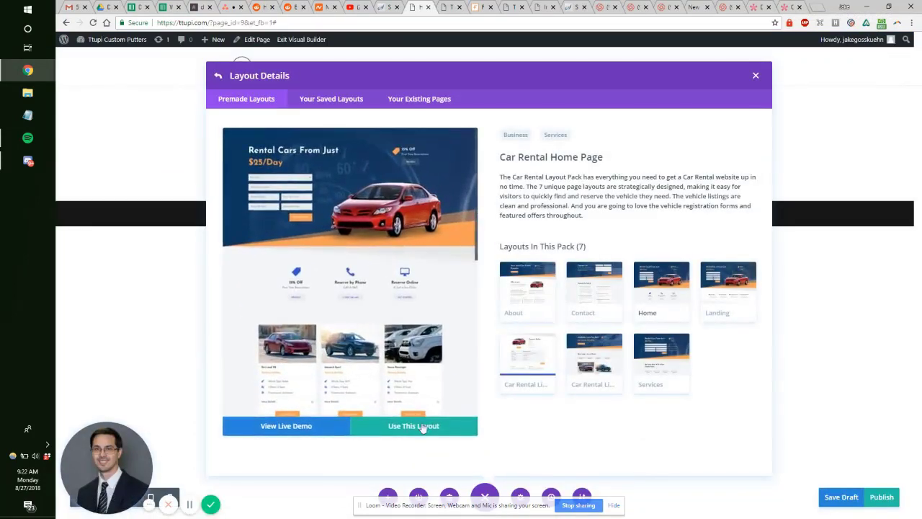
pyautogui.click(434, 430)
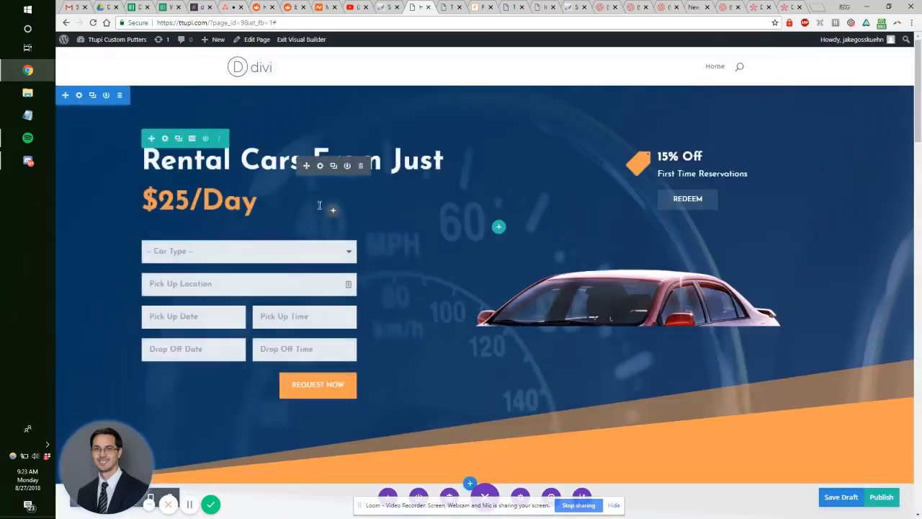
# Step: Scroll through the imported Home layout and select the 'Rental Cars From Just $25/Day' hero heading
pyautogui.scroll(-5, 475, 217)
pyautogui.scroll(5, 492, 243)
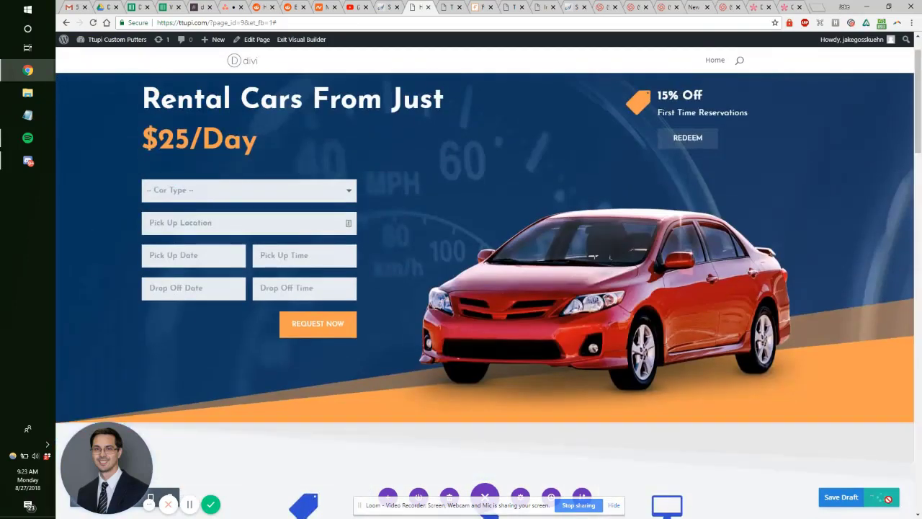
pyautogui.scroll(-5, 756, 434)
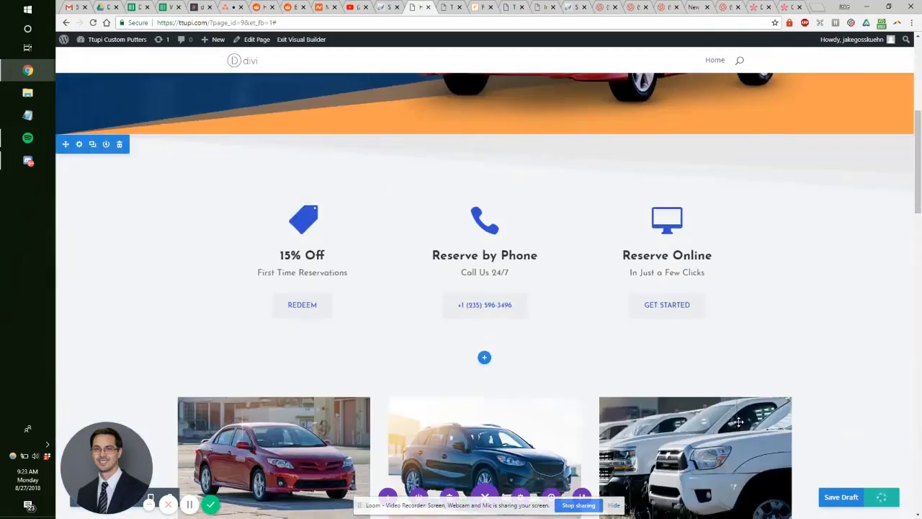
pyautogui.scroll(5, 739, 420)
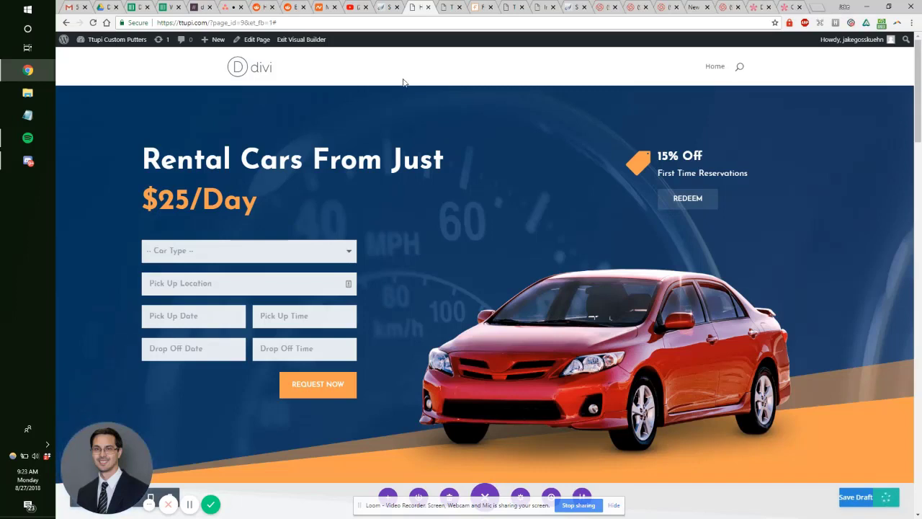
pyautogui.moveTo(391, 89)
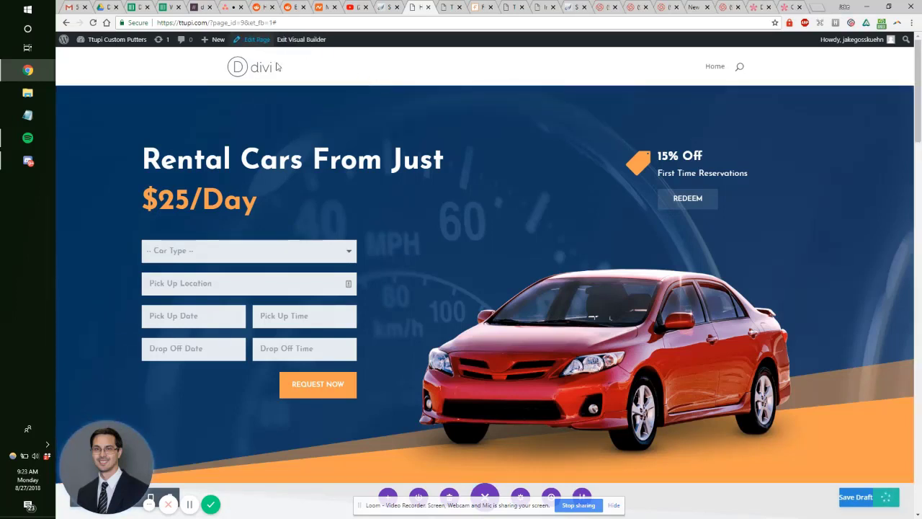
pyautogui.moveTo(209, 150)
pyautogui.moveTo(145, 163); pyautogui.dragTo(255, 204)
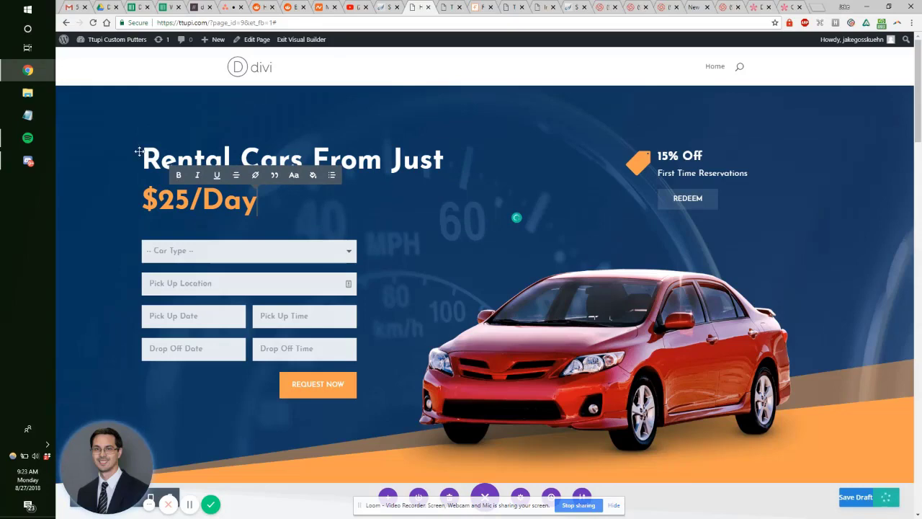
pyautogui.moveTo(139, 151); pyautogui.dragTo(267, 203)
pyautogui.click(267, 204)
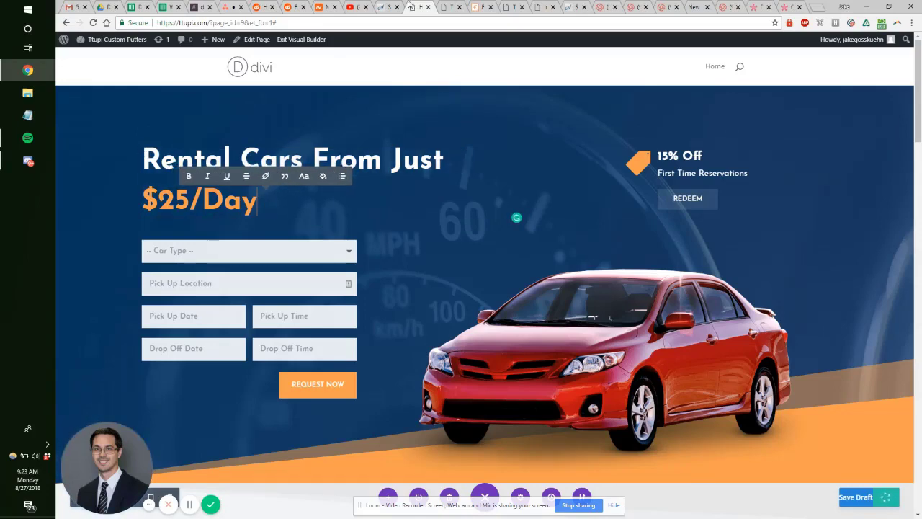
pyautogui.click(384, 5)
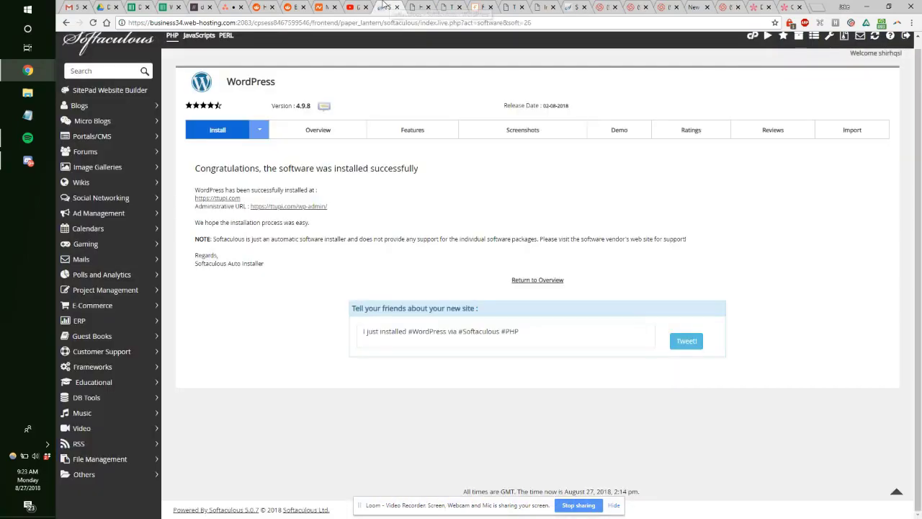
pyautogui.click(413, 7)
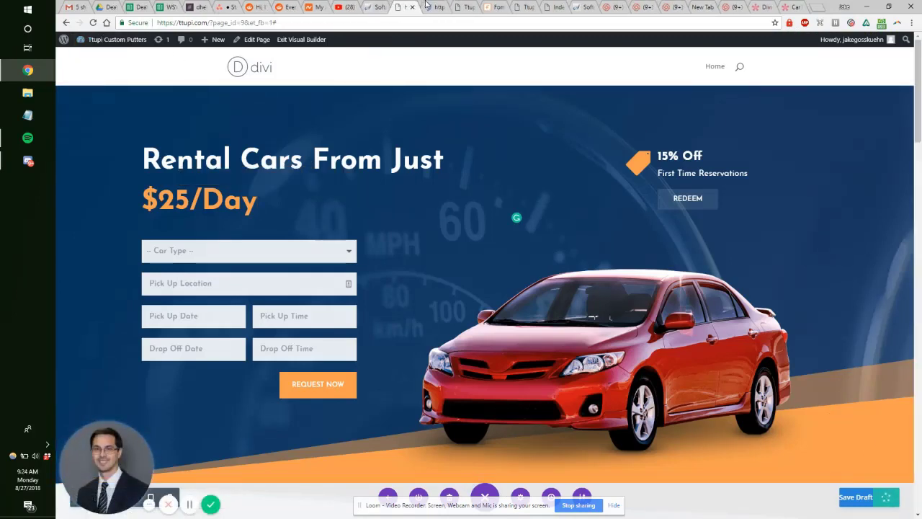
# Step: Go to Plugins > Add New in wp-admin and search for 'clone'
pyautogui.click(432, 7)
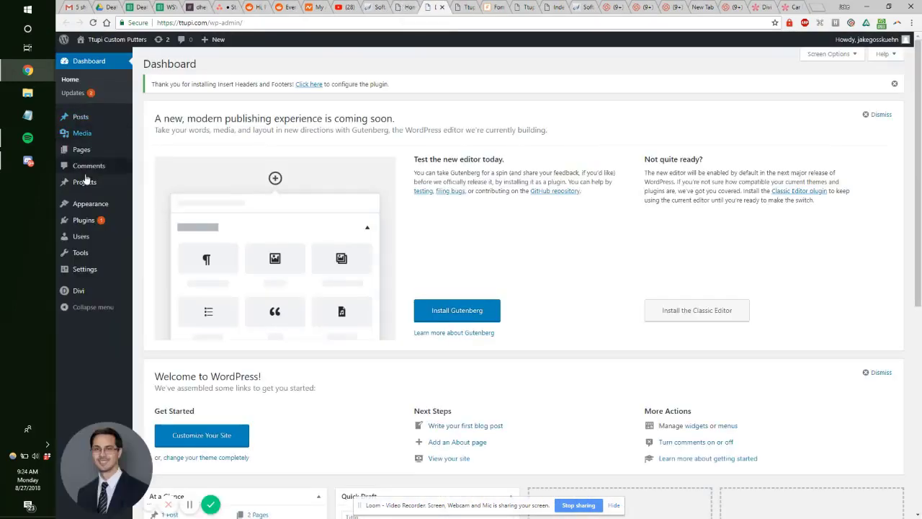
pyautogui.moveTo(99, 152)
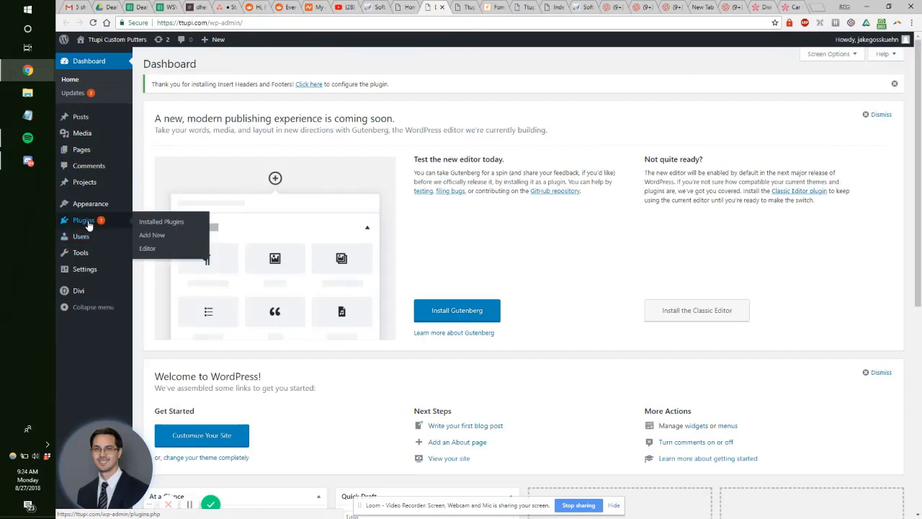
pyautogui.click(447, 7)
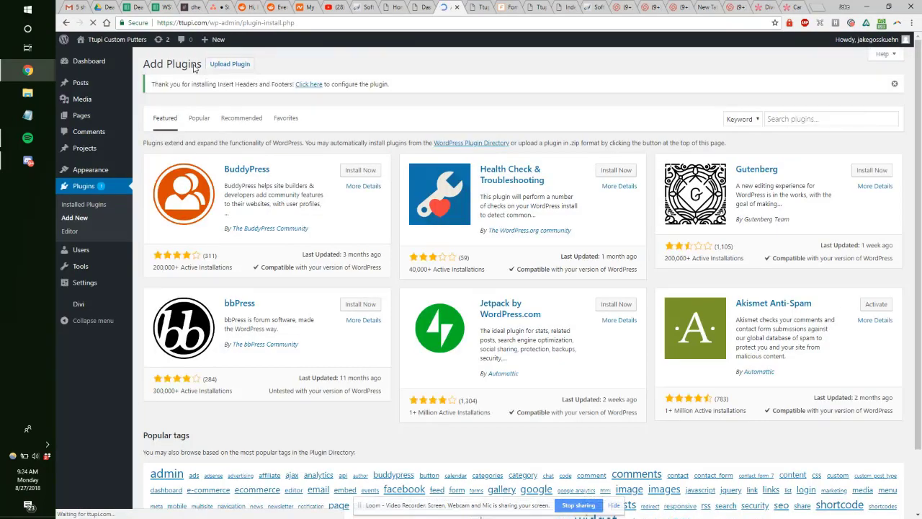
pyautogui.click(777, 117)
pyautogui.write('clone')
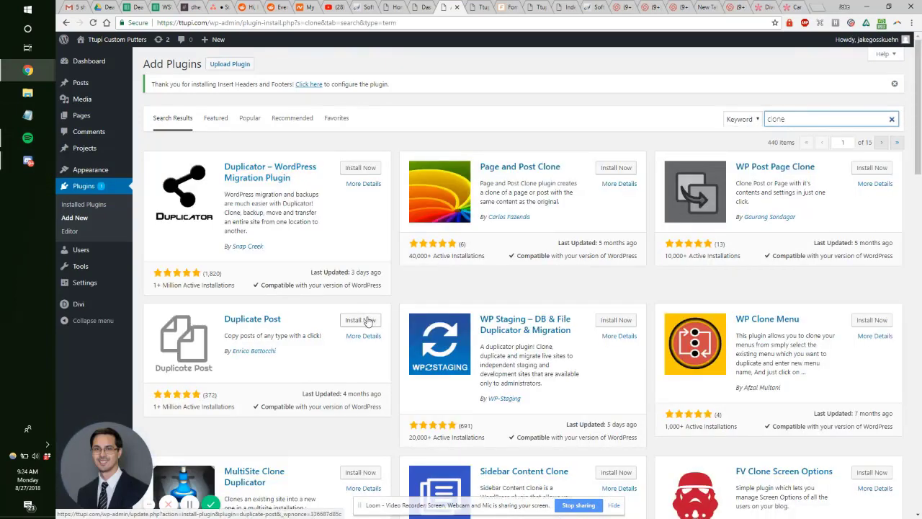
# Step: Install and activate the WP Post Page Clone plugin
pyautogui.click(873, 168)
pyautogui.scroll(-3, 719, 232)
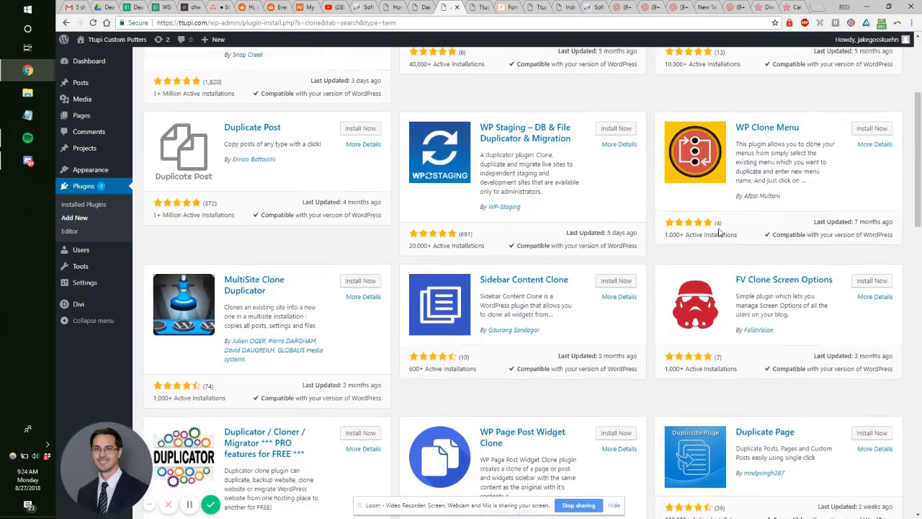
pyautogui.scroll(3, 719, 232)
pyautogui.scroll(-5, 776, 231)
pyautogui.scroll(5, 769, 230)
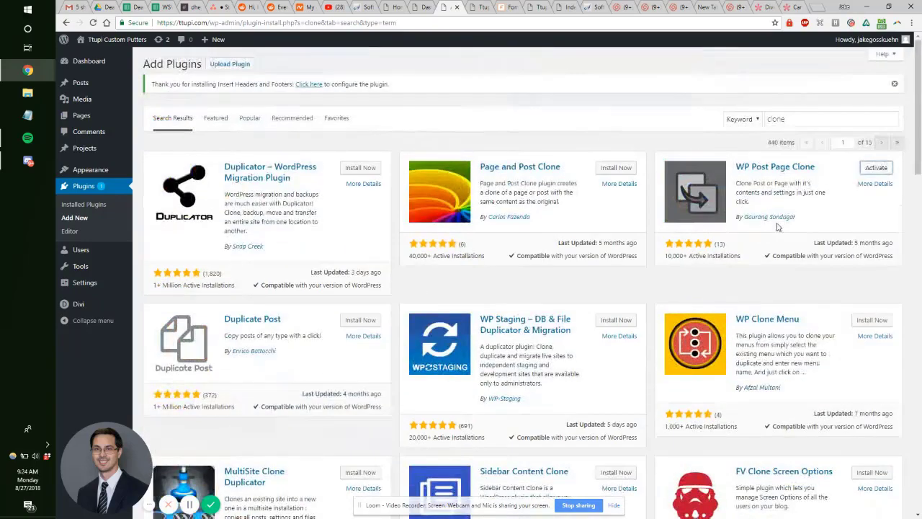
pyautogui.click(876, 168)
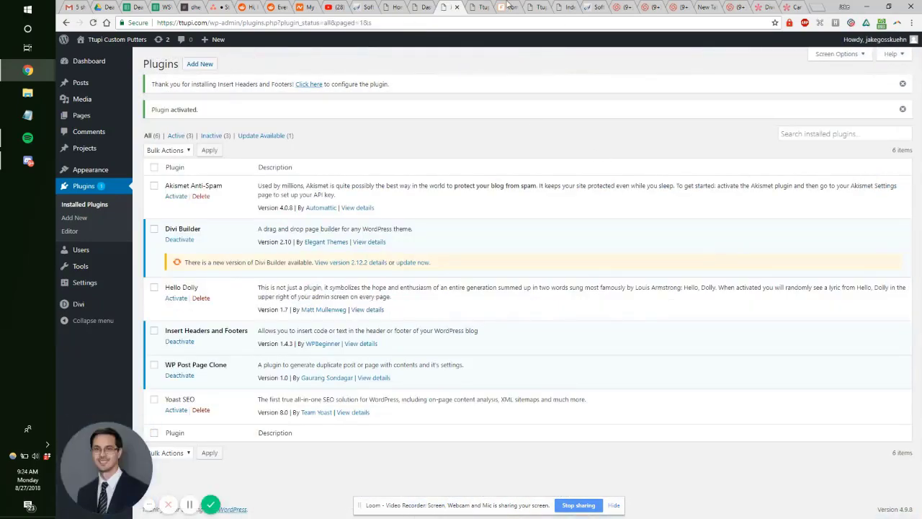
pyautogui.click(479, 8)
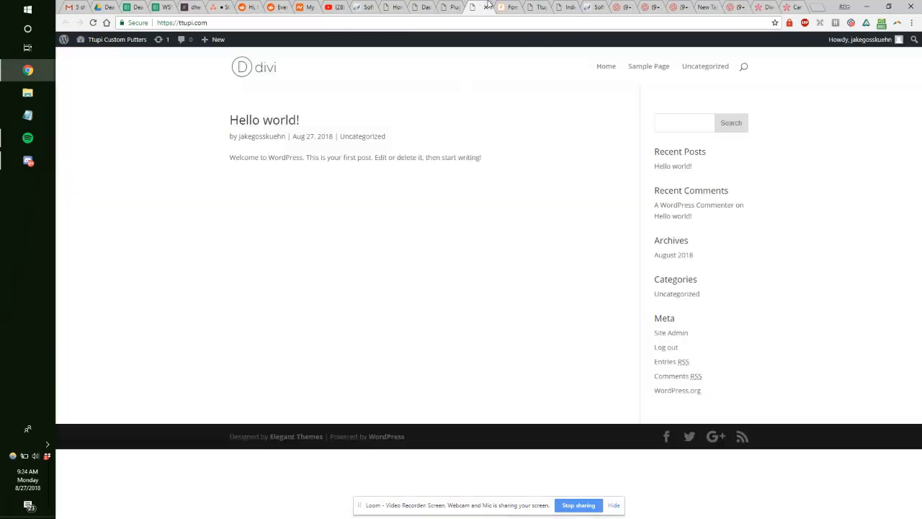
pyautogui.click(94, 22)
pyautogui.click(447, 7)
pyautogui.click(475, 8)
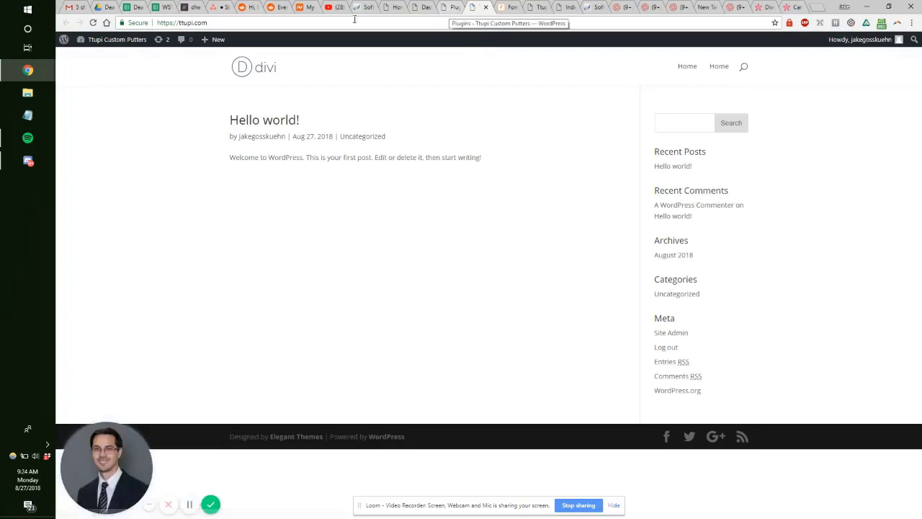
pyautogui.click(717, 66)
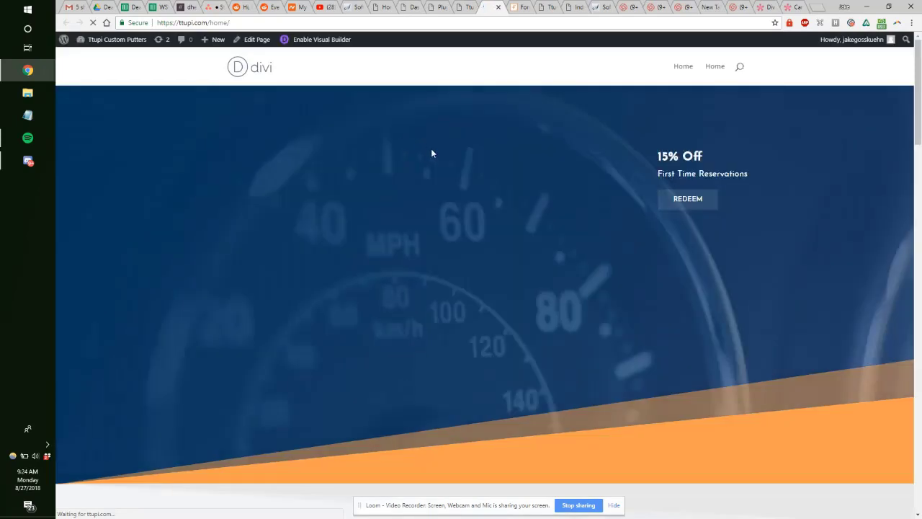
pyautogui.scroll(-15, 432, 151)
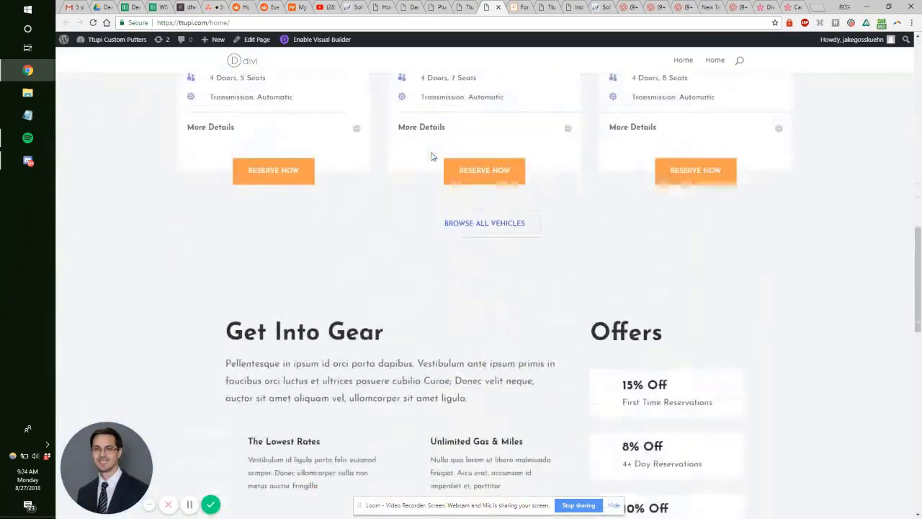
pyautogui.scroll(-6, 430, 156)
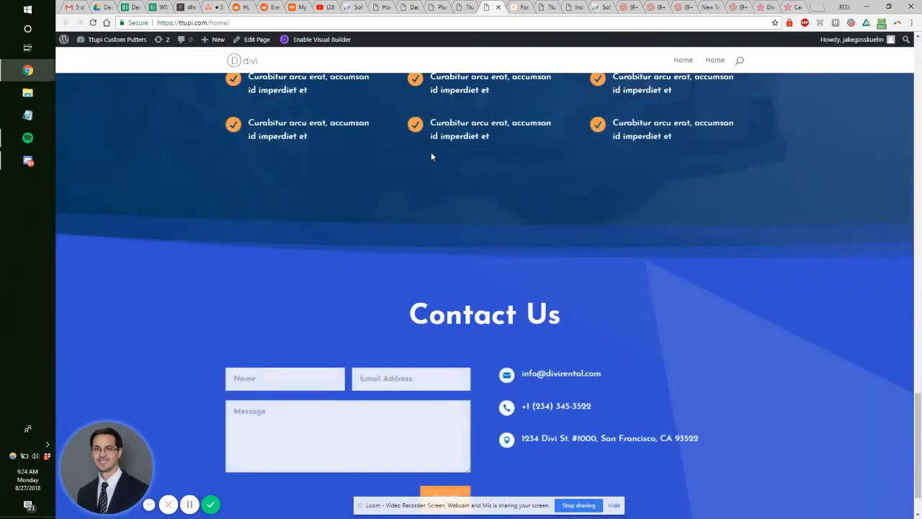
pyautogui.scroll(-1, 430, 156)
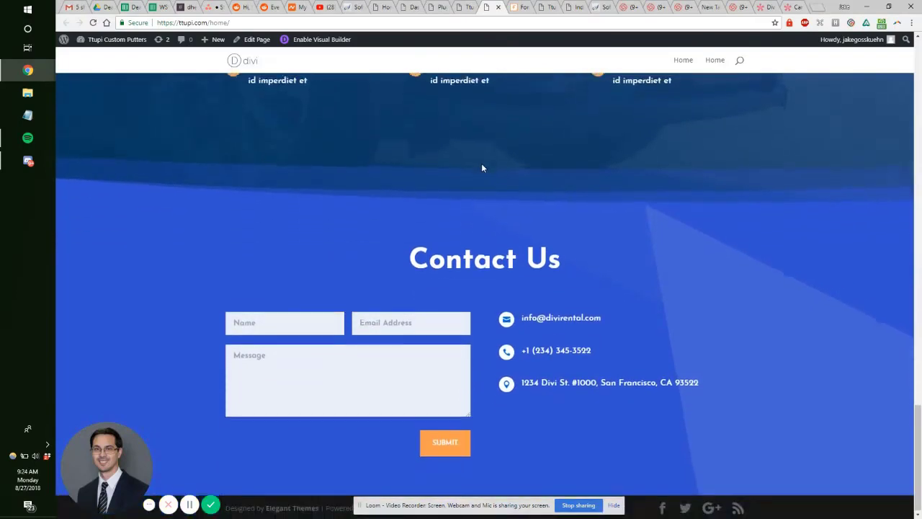
pyautogui.click(412, 324)
pyautogui.click(305, 350)
pyautogui.click(288, 320)
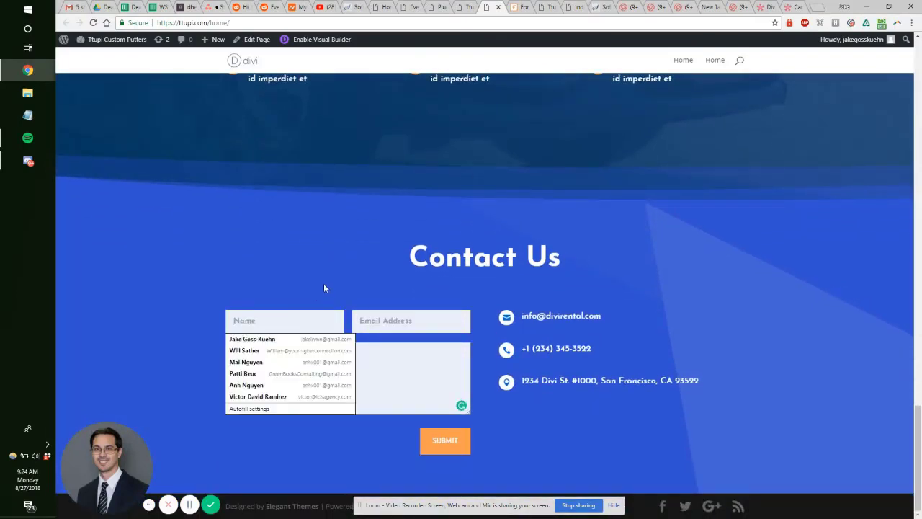
pyautogui.click(346, 358)
pyautogui.click(314, 326)
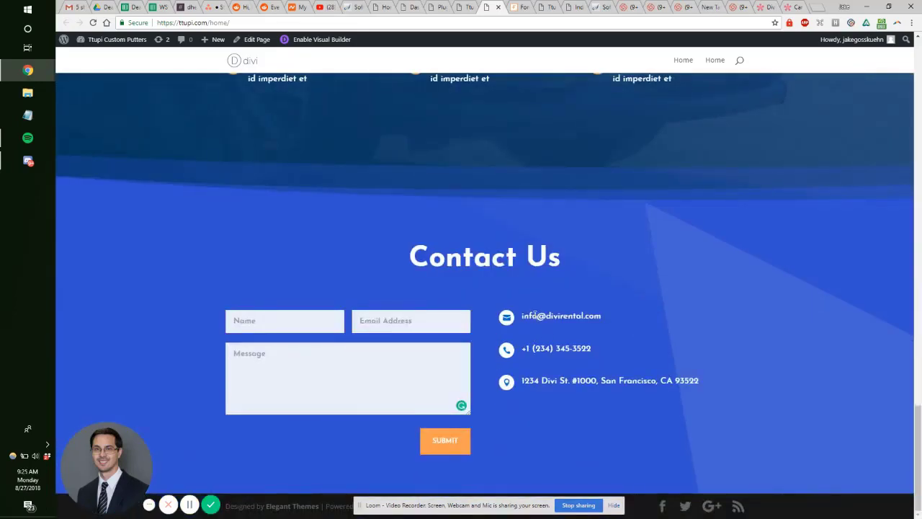
pyautogui.moveTo(549, 319); pyautogui.dragTo(626, 369)
pyautogui.scroll(15, 626, 369)
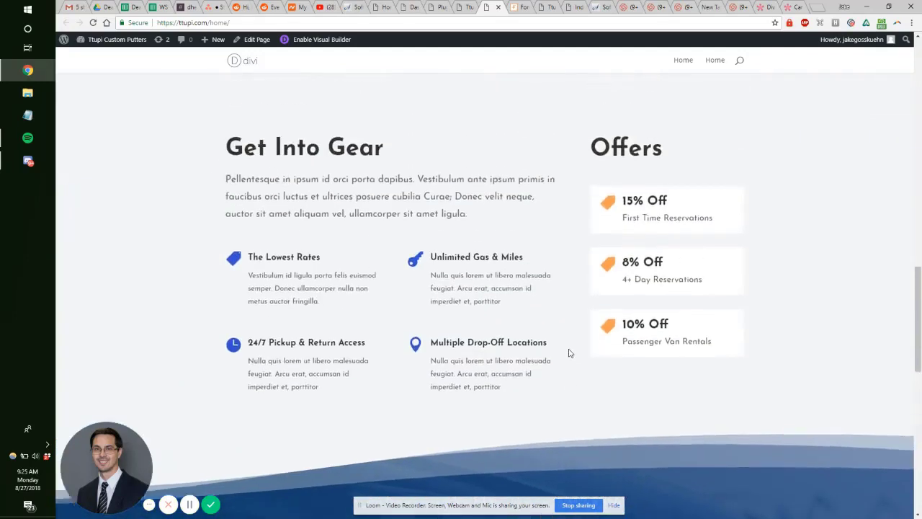
pyautogui.scroll(4, 470, 85)
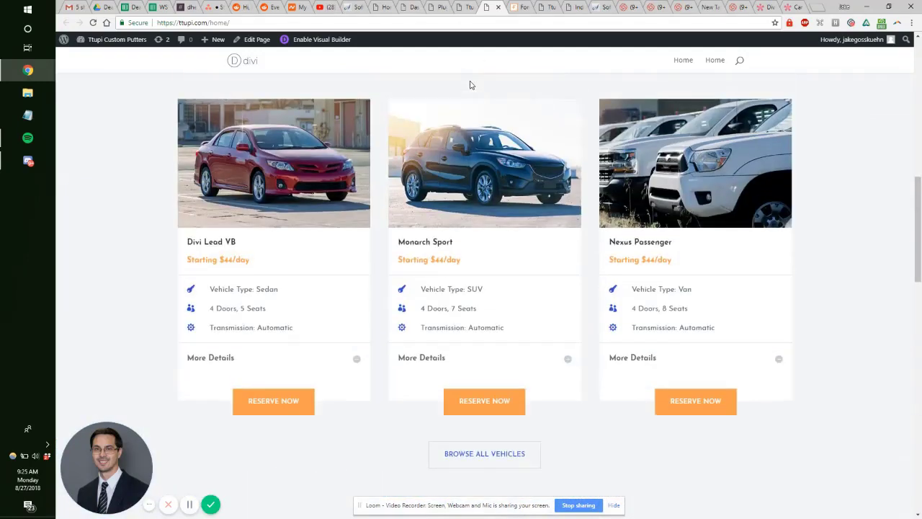
pyautogui.click(470, 7)
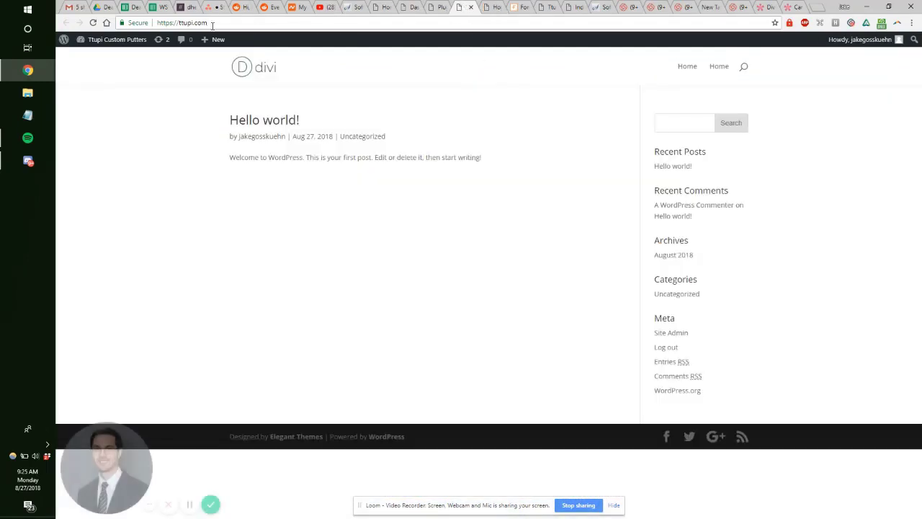
pyautogui.click(439, 7)
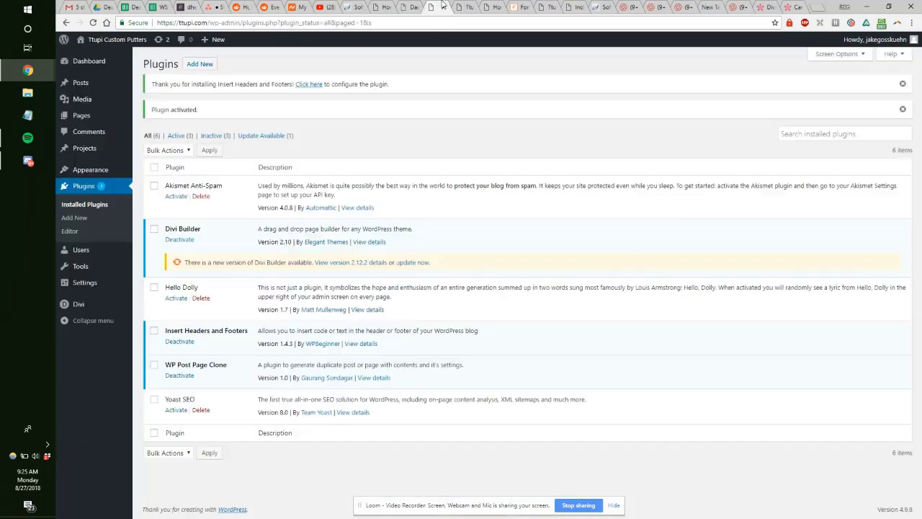
# Step: Clone the Home page from the All Pages list
pyautogui.click(106, 121)
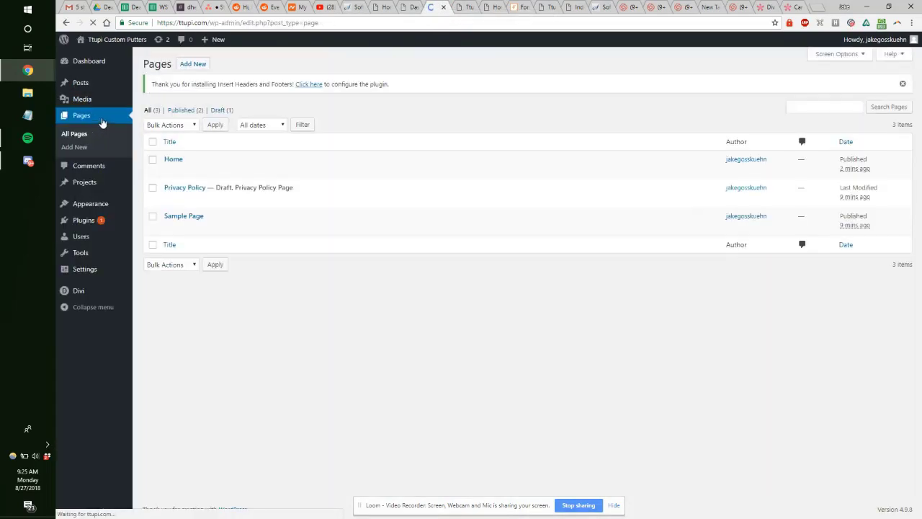
pyautogui.moveTo(177, 168)
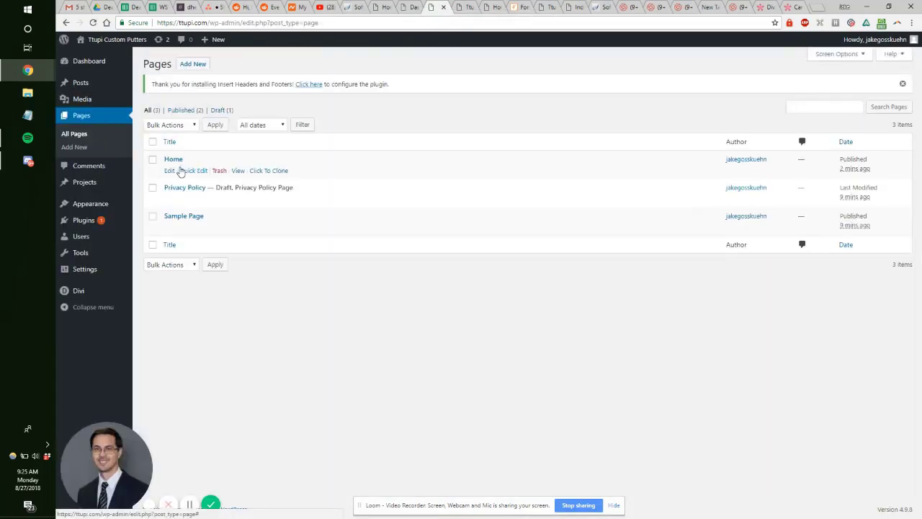
pyautogui.click(273, 173)
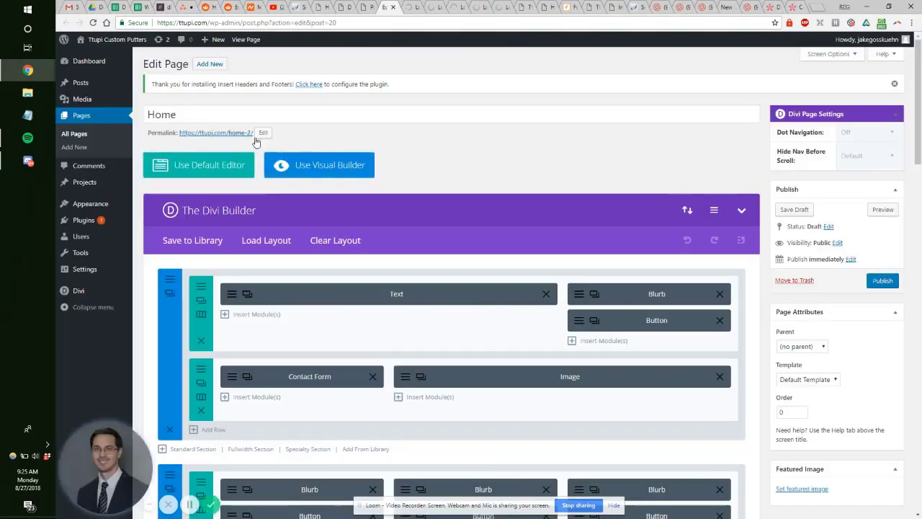
# Step: Select the draft copy's title and compare it with the Car Rental Home Page layout
pyautogui.tripleClick(211, 115)
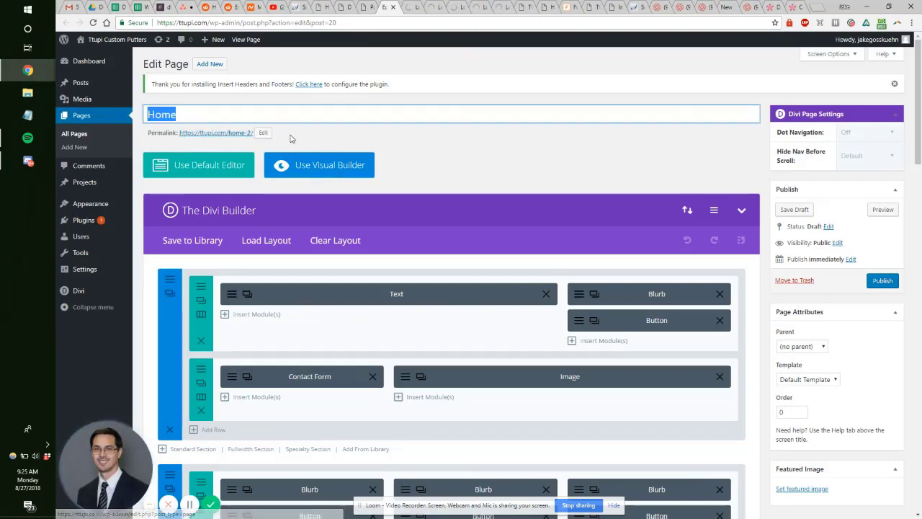
pyautogui.click(792, 7)
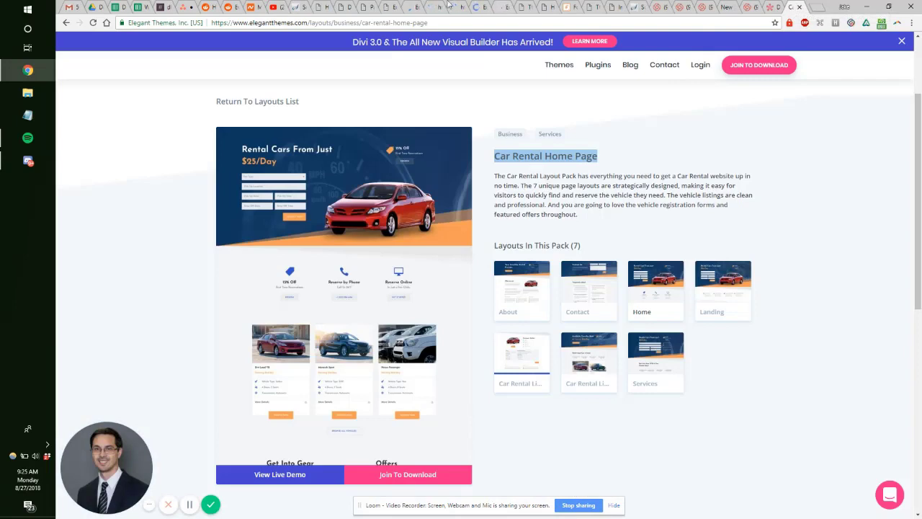
pyautogui.click(411, 7)
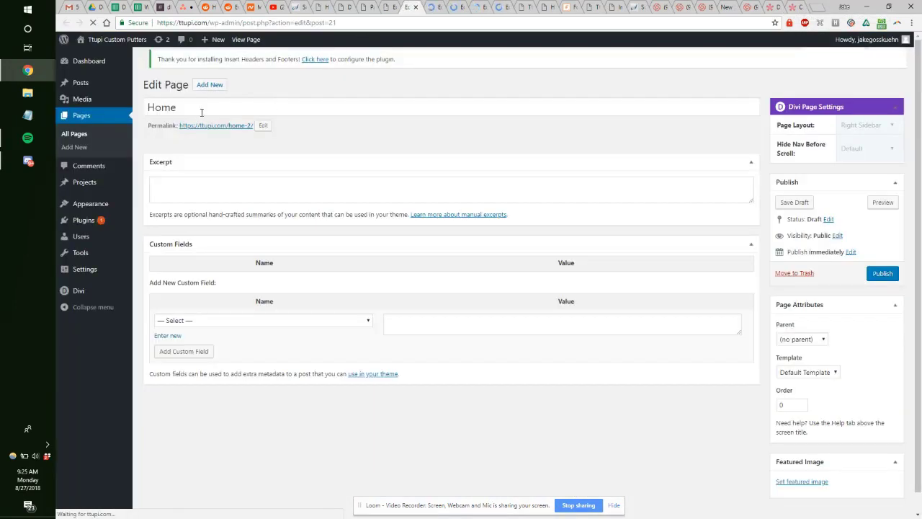
# Step: Retitle the first cloned draft 'Contact', set its slug to contact, and save the draft
pyautogui.moveTo(181, 107); pyautogui.dragTo(135, 107)
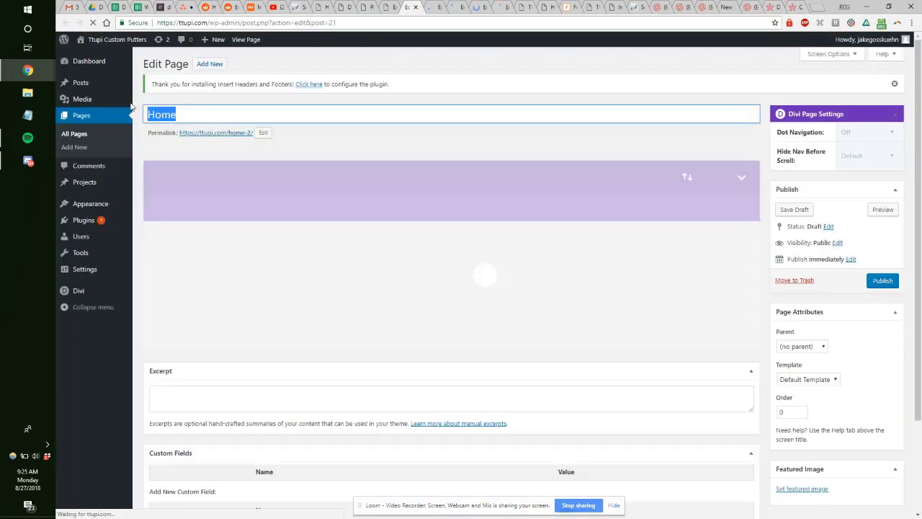
pyautogui.write('ont')
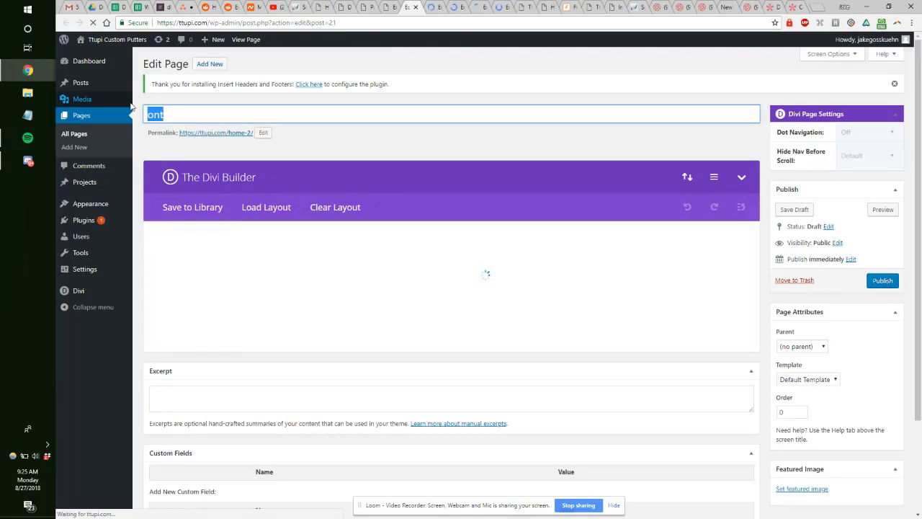
pyautogui.write('cONTACT')
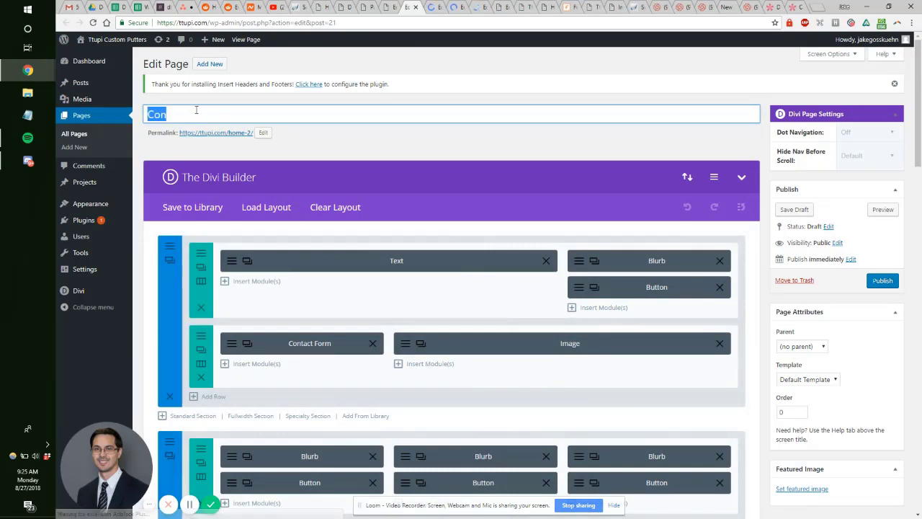
pyautogui.click(196, 109)
pyautogui.write('tact')
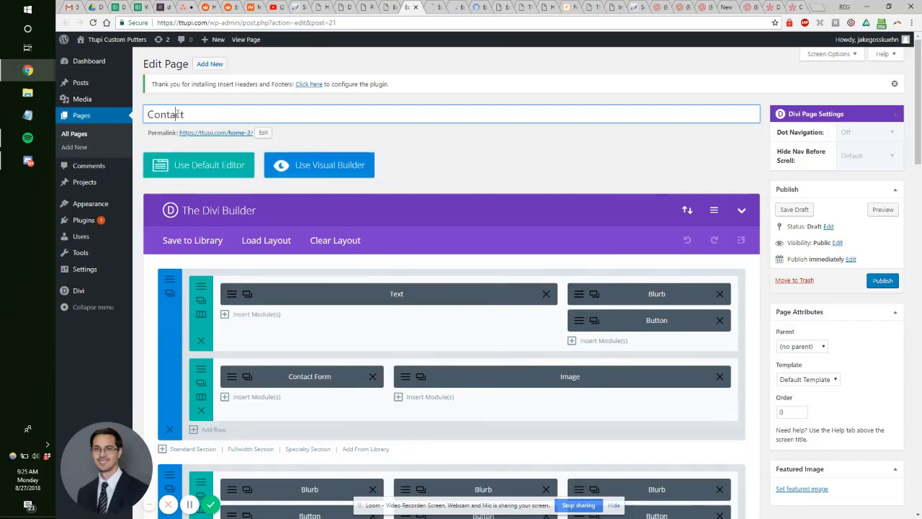
pyautogui.doubleClick(177, 113)
pyautogui.hotkey('ctrl', 'c')
pyautogui.click(262, 133)
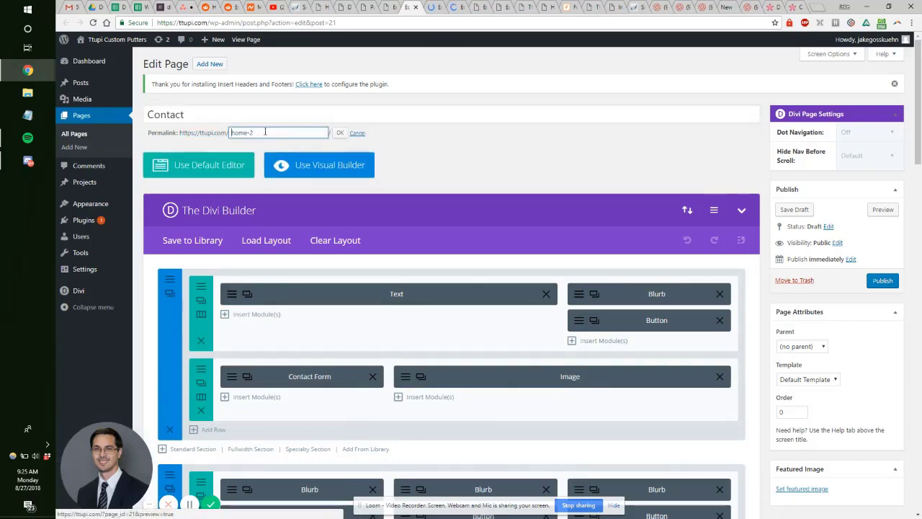
pyautogui.hotkey('ctrl', 'v')
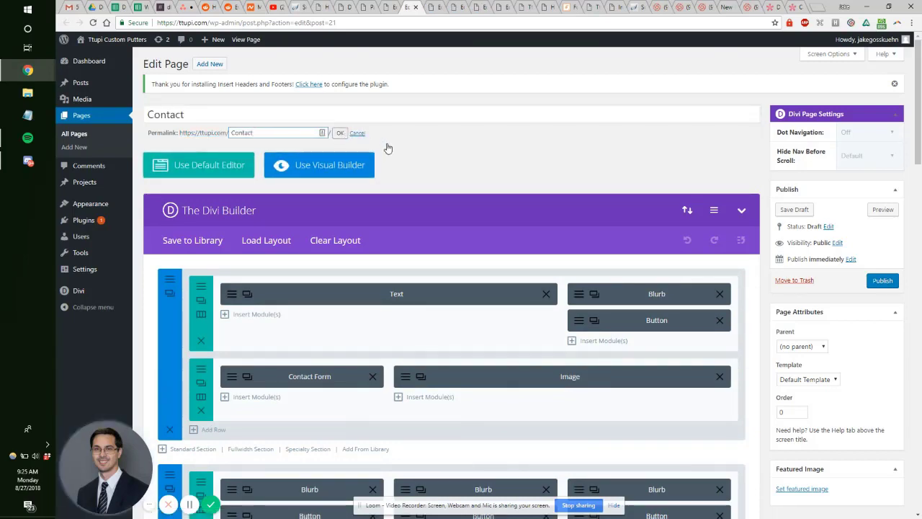
pyautogui.press('Return')
pyautogui.scroll(-9, 348, 212)
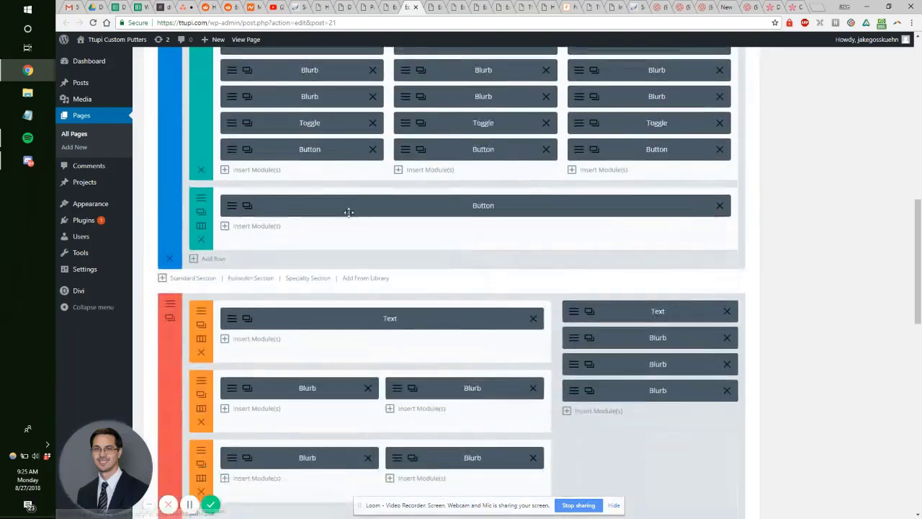
pyautogui.scroll(-10, 349, 212)
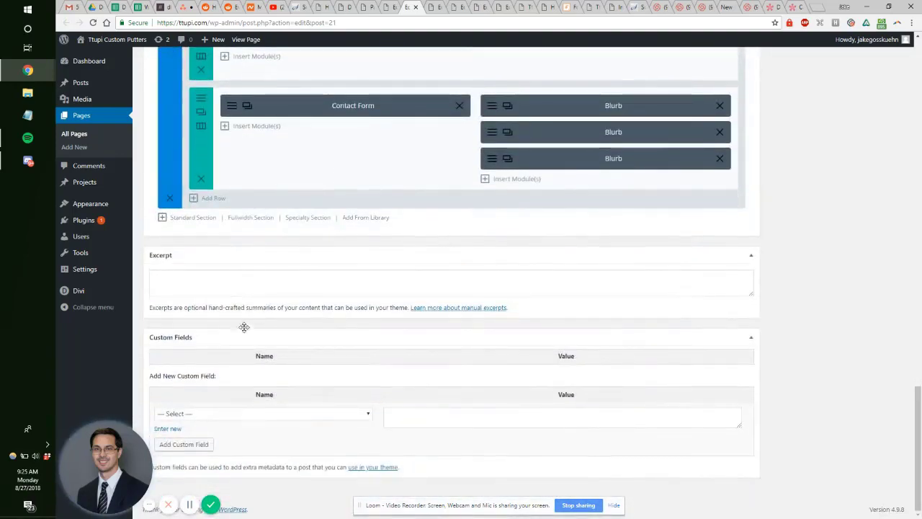
pyautogui.scroll(15, 521, 303)
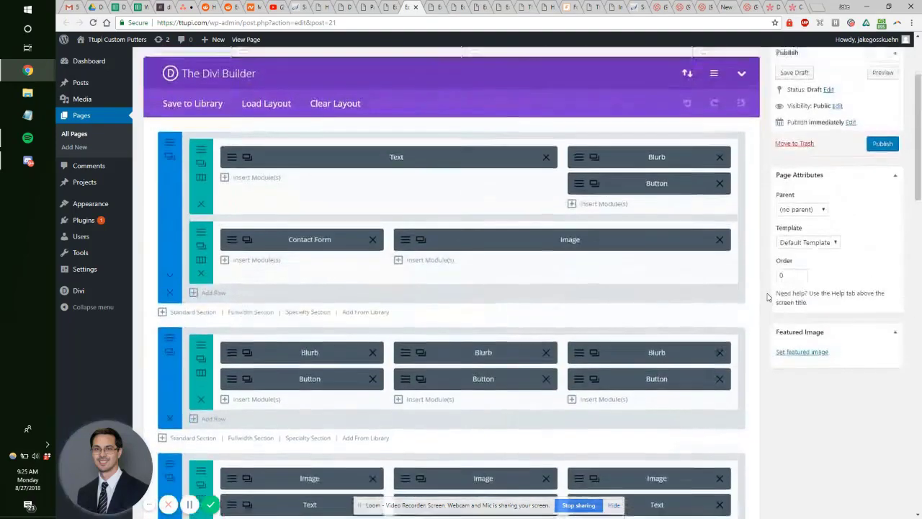
pyautogui.scroll(1, 768, 296)
pyautogui.click(794, 152)
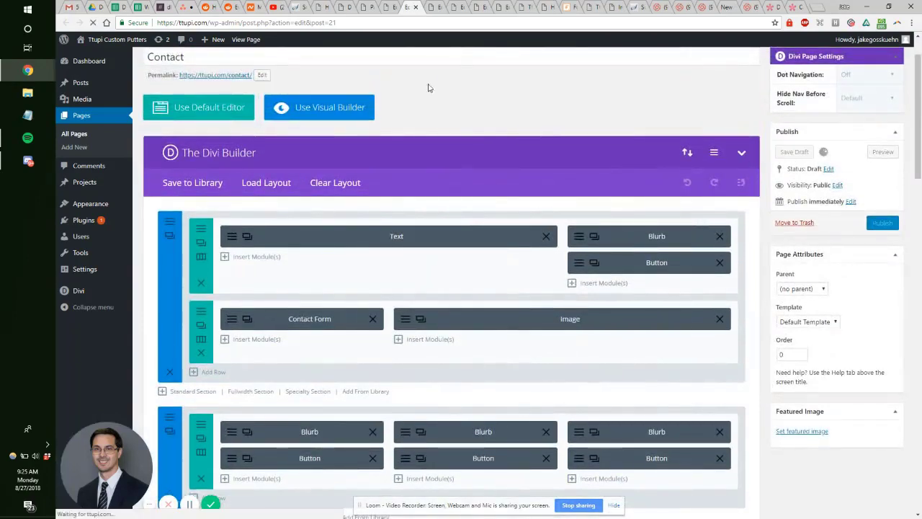
# Step: Retitle the next cloned draft 'About' and set its permalink slug to about
pyautogui.click(433, 7)
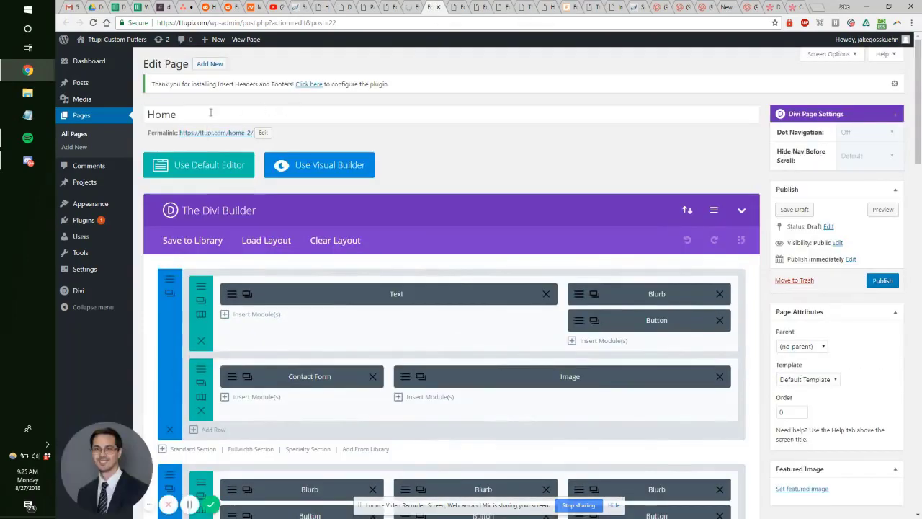
pyautogui.moveTo(210, 109); pyautogui.dragTo(123, 118)
pyautogui.write('Avb')
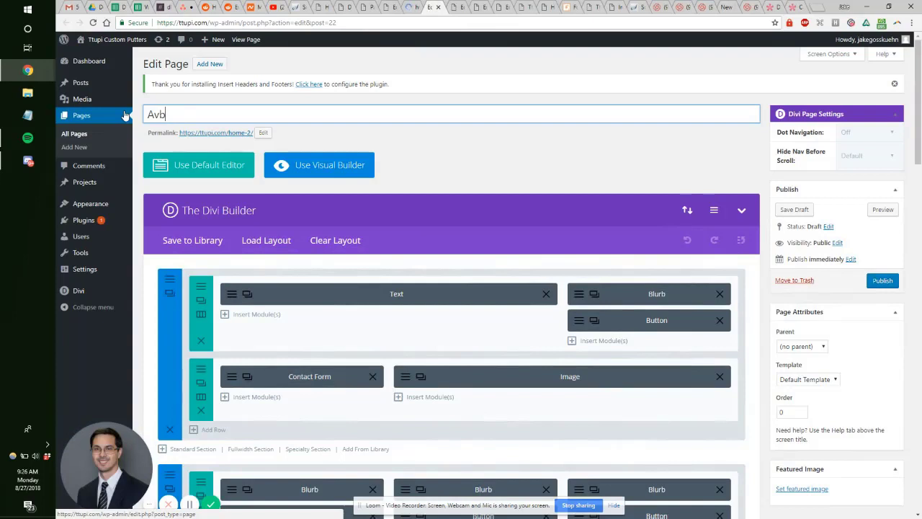
pyautogui.press('BackSpace')
pyautogui.press('BackSpace')
pyautogui.write('bout')
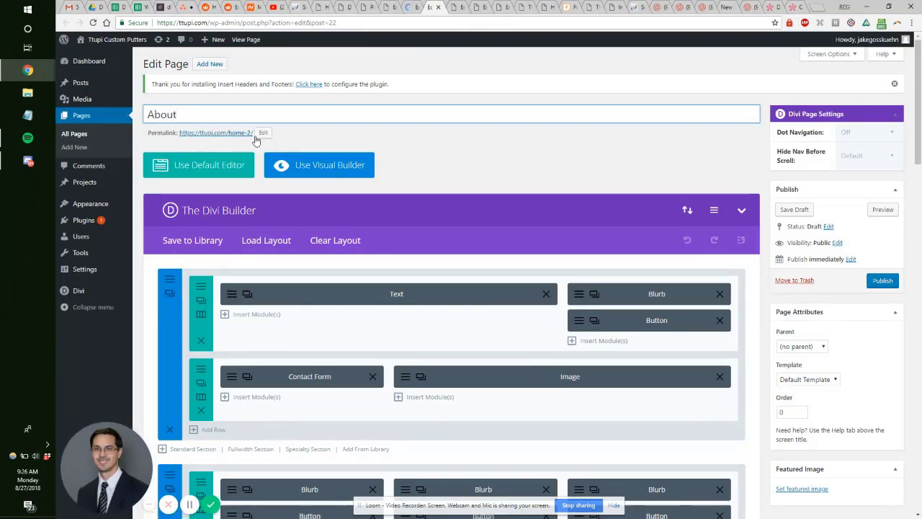
pyautogui.click(263, 132)
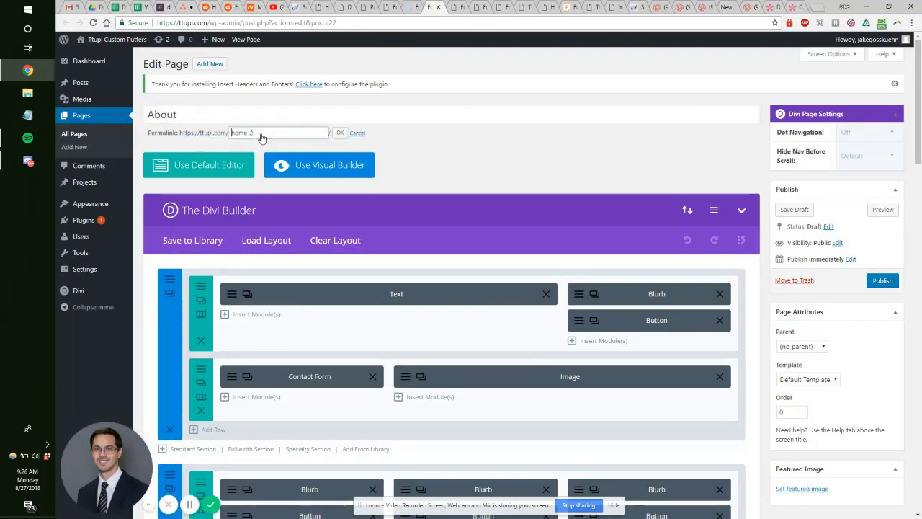
pyautogui.click(336, 134)
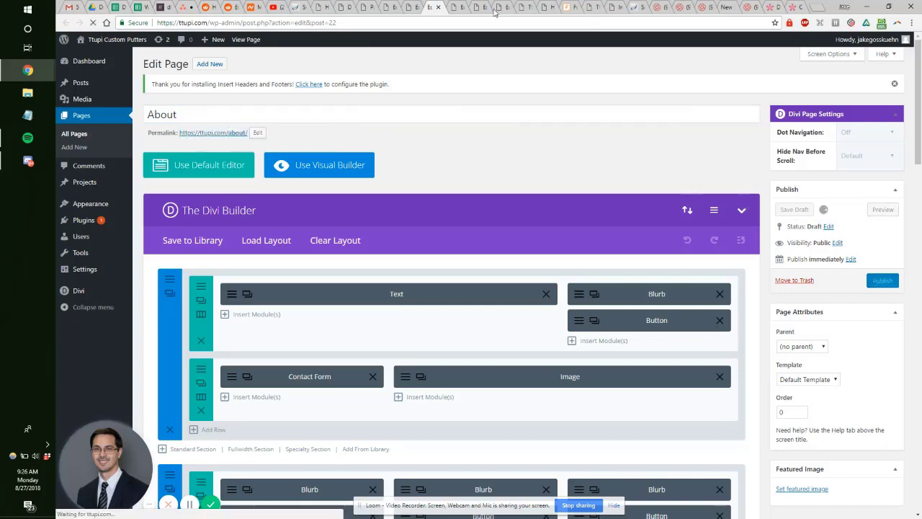
pyautogui.click(461, 8)
pyautogui.click(793, 7)
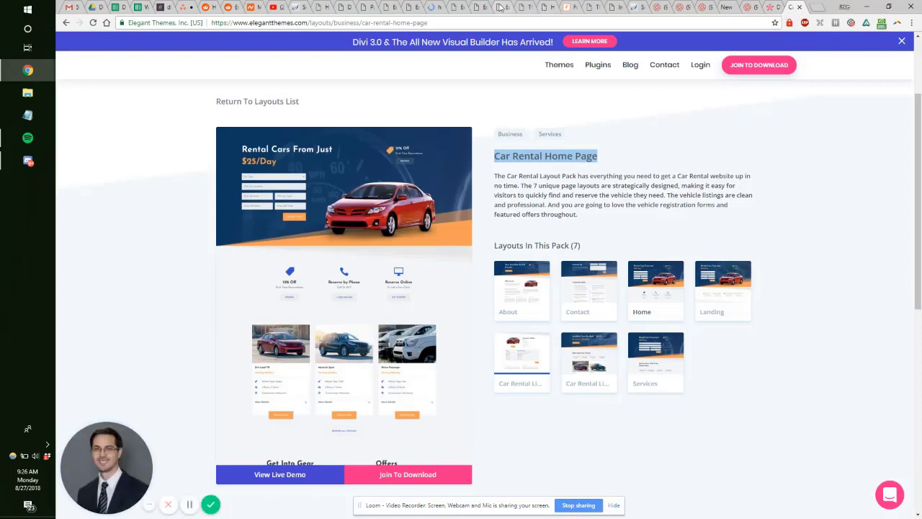
# Step: Preview the Listing, Listings, Contact and Landing layouts and select the Car Rental Landing Page title
pyautogui.click(535, 361)
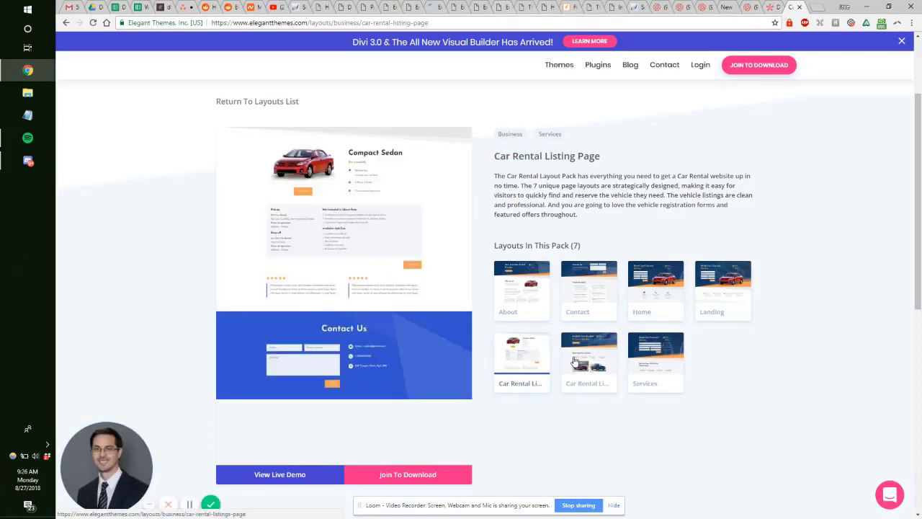
pyautogui.click(574, 360)
pyautogui.click(528, 355)
pyautogui.click(584, 292)
pyautogui.click(718, 292)
pyautogui.moveTo(610, 160); pyautogui.dragTo(497, 155)
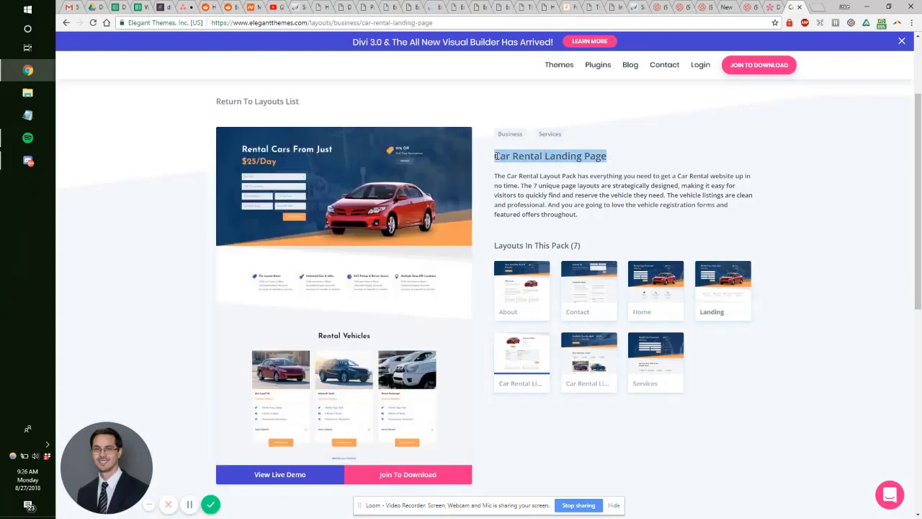
pyautogui.click(435, 7)
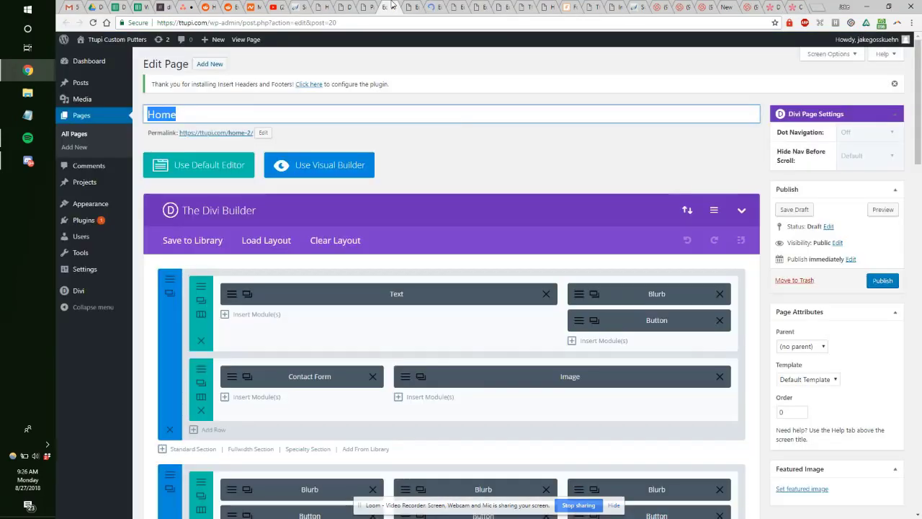
# Step: Close the Home, Contact, About and front-page tabs, then reload the Pages list
pyautogui.click(369, 6)
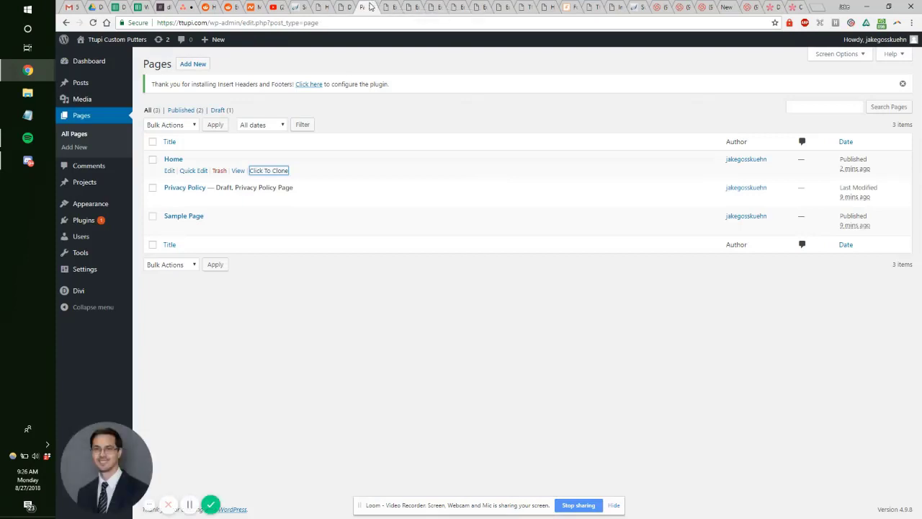
pyautogui.click(404, 7)
pyautogui.click(370, 8)
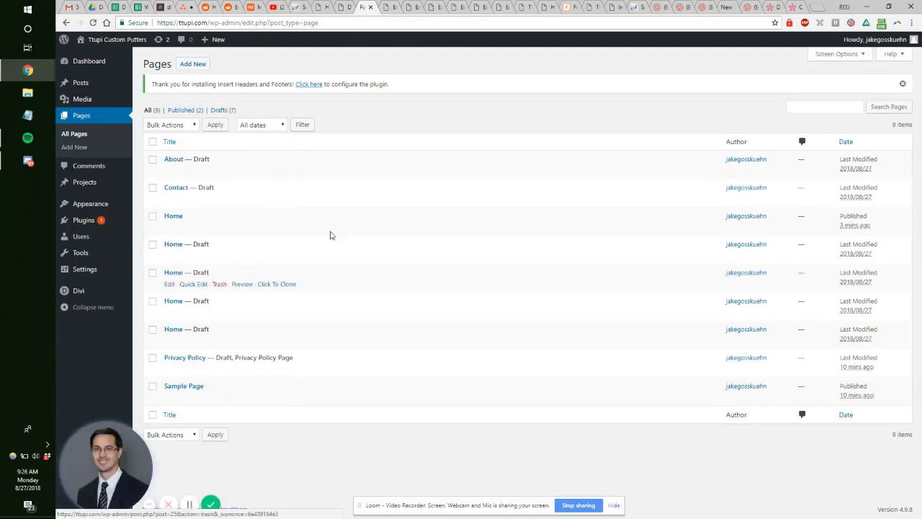
pyautogui.click(386, 6)
pyautogui.click(389, 7)
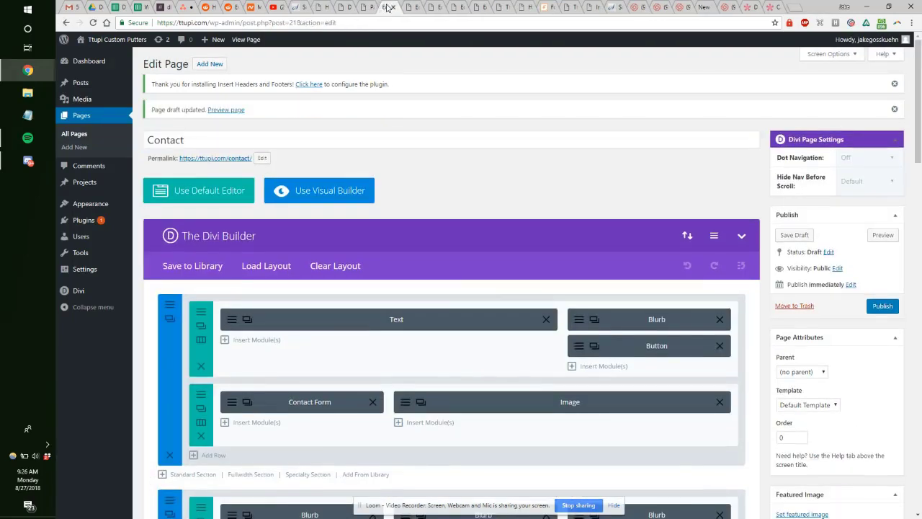
pyautogui.click(389, 7)
pyautogui.click(390, 7)
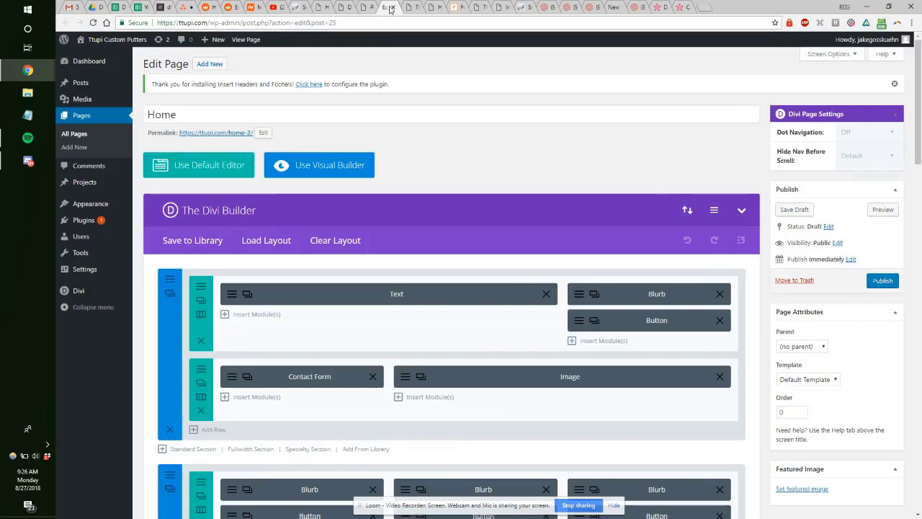
pyautogui.click(390, 7)
pyautogui.click(389, 7)
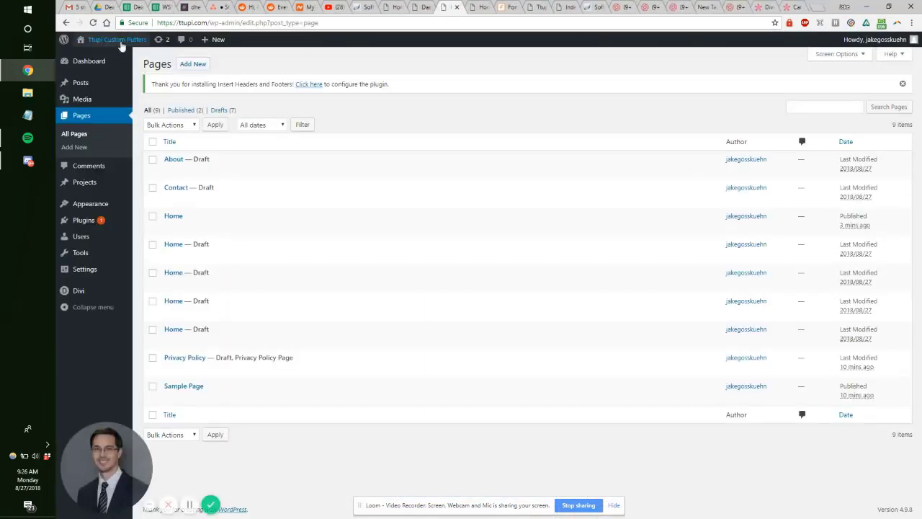
pyautogui.click(95, 22)
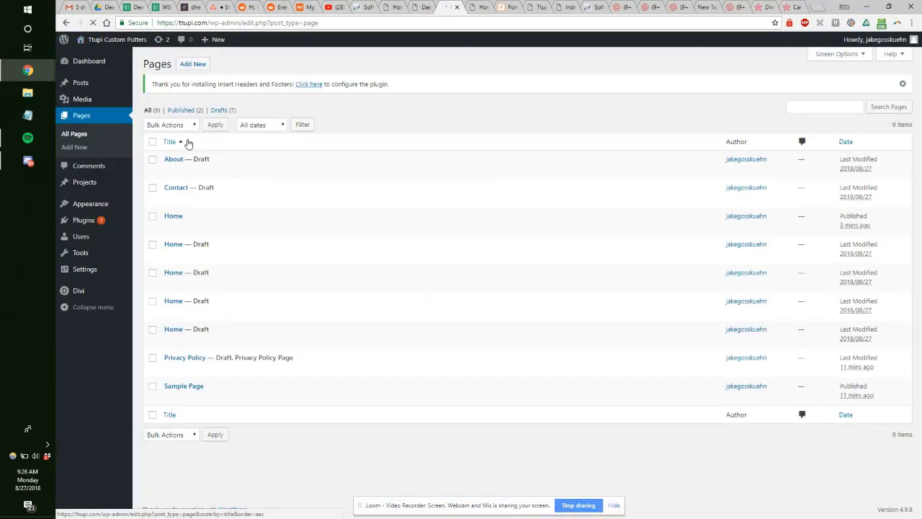
# Step: Quick Edit the first Home draft to title and slug 'Landing' and update it
pyautogui.moveTo(175, 167)
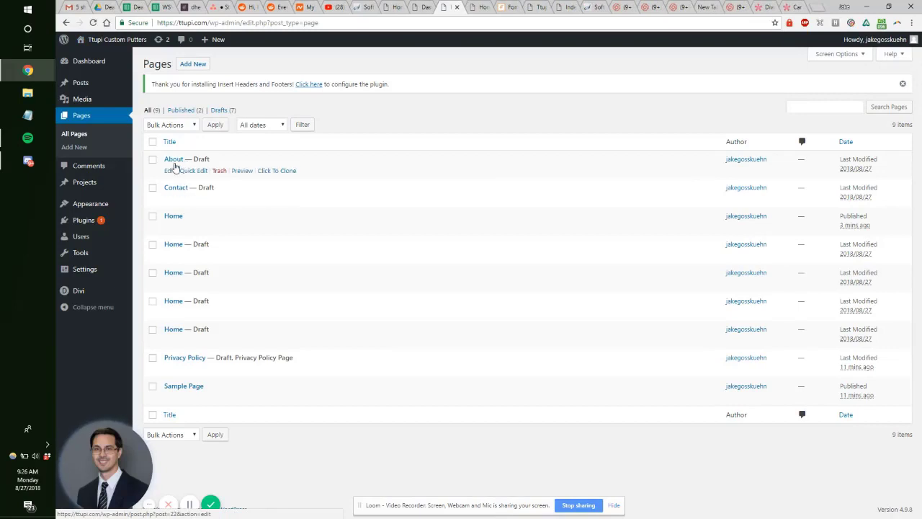
pyautogui.moveTo(179, 189)
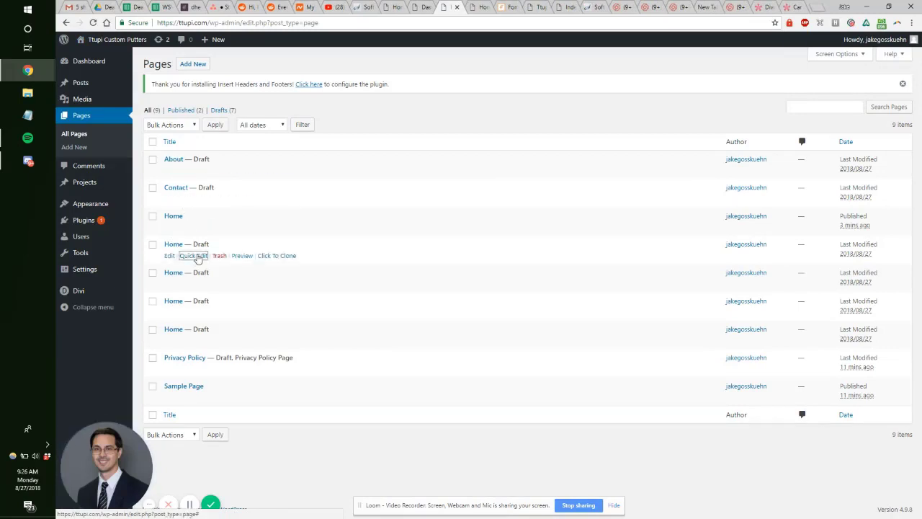
pyautogui.click(189, 255)
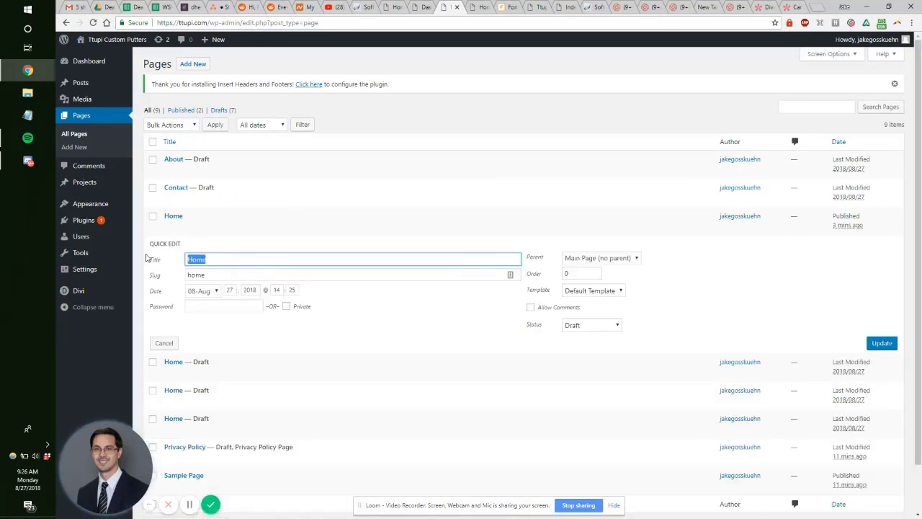
pyautogui.write('Landing')
pyautogui.hotkey('ctrl', 'a')
pyautogui.hotkey('ctrl', 'c')
pyautogui.doubleClick(223, 276)
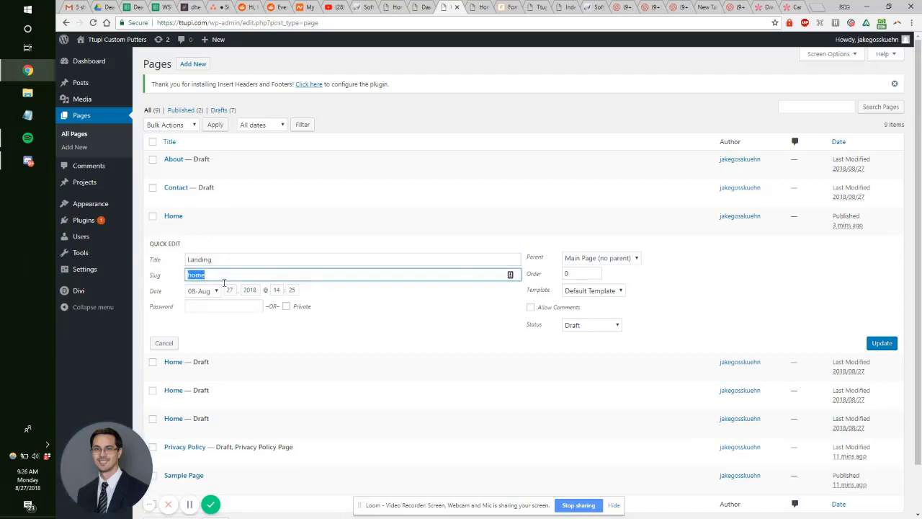
pyautogui.hotkey('ctrl', 'v')
pyautogui.click(609, 324)
pyautogui.click(880, 343)
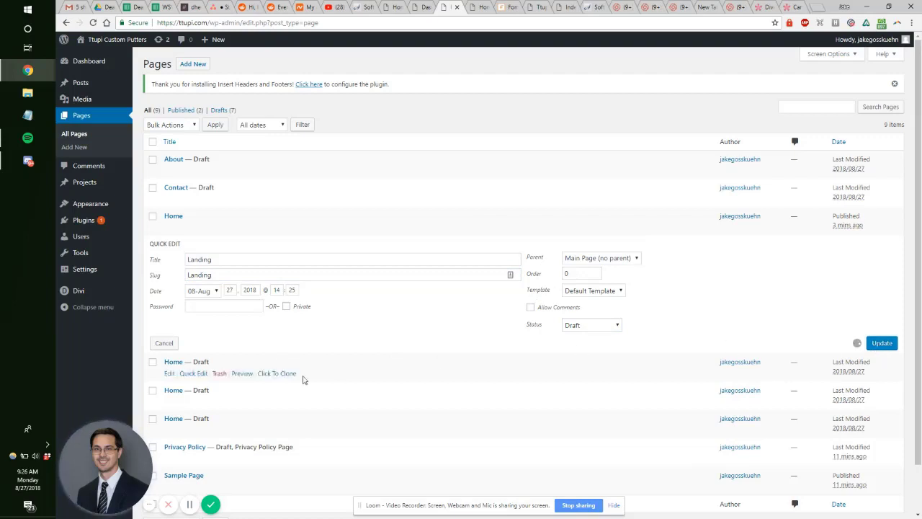
# Step: Quick Edit the next Home draft to title 'Listings' with a matching slug and update it
pyautogui.click(191, 282)
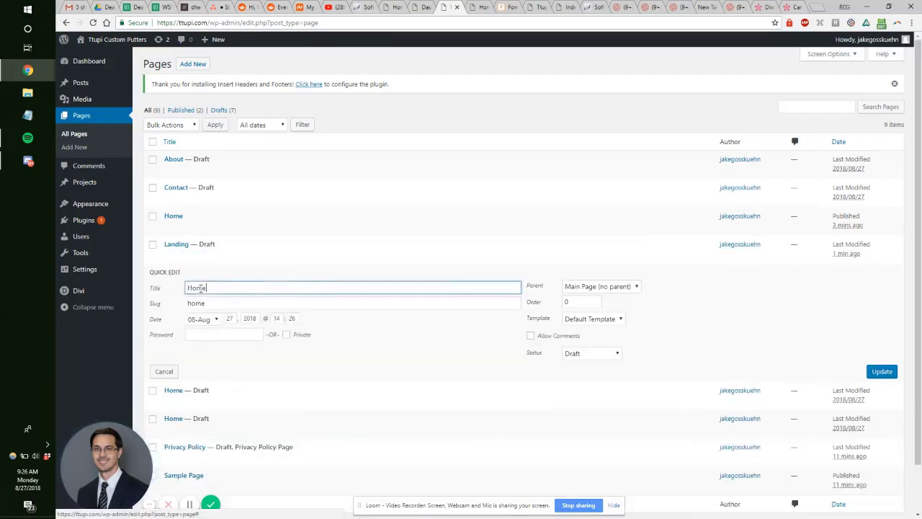
pyautogui.doubleClick(220, 291)
pyautogui.write('Listings')
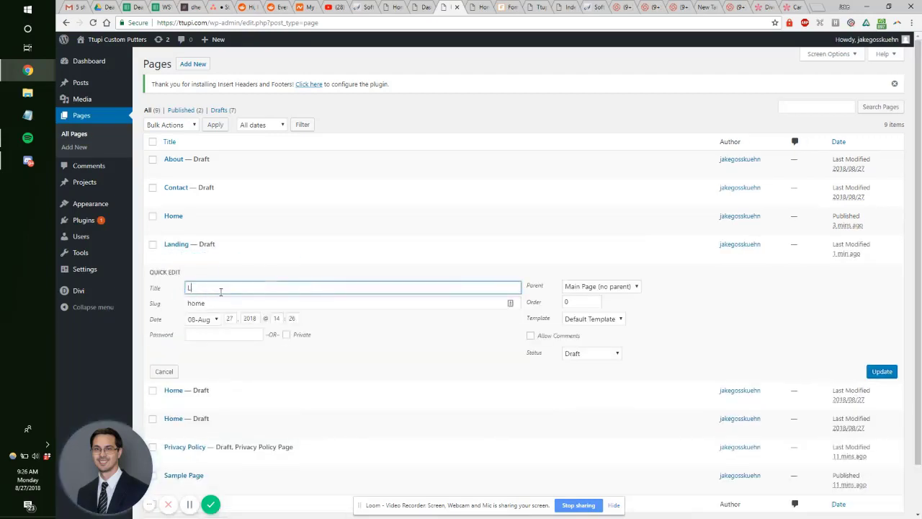
pyautogui.doubleClick(221, 290)
pyautogui.press('Tab')
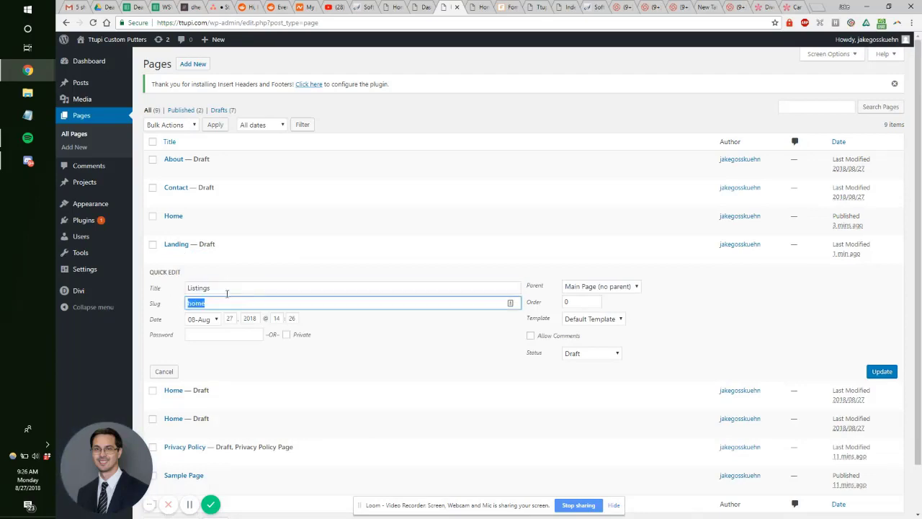
pyautogui.click(883, 371)
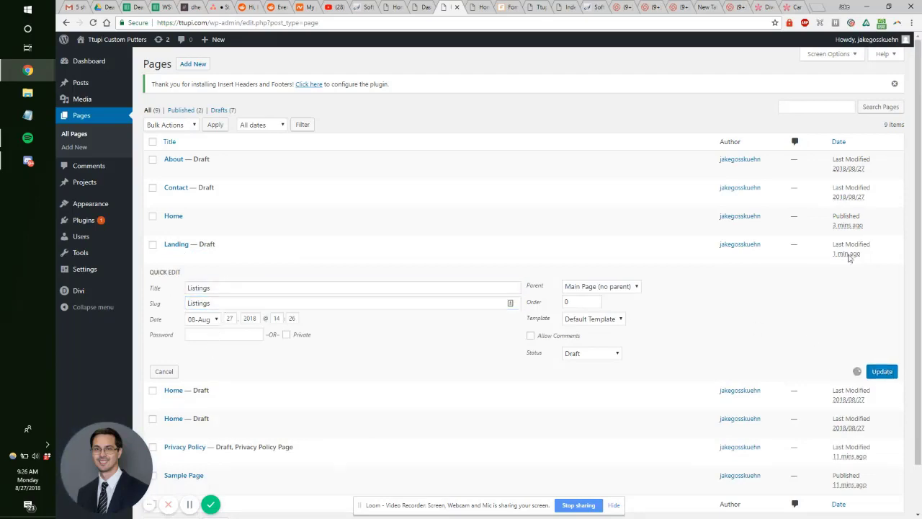
pyautogui.click(792, 8)
# Step: Preview the Car Rental Listings layout, select its title, and return to the WordPress Dashboard
pyautogui.click(585, 360)
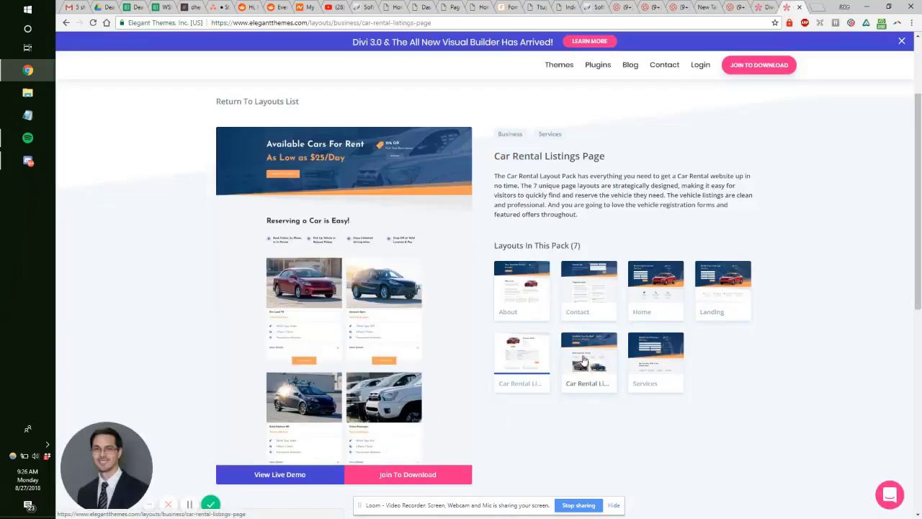
pyautogui.click(532, 351)
pyautogui.click(589, 358)
pyautogui.moveTo(608, 156); pyautogui.dragTo(514, 158)
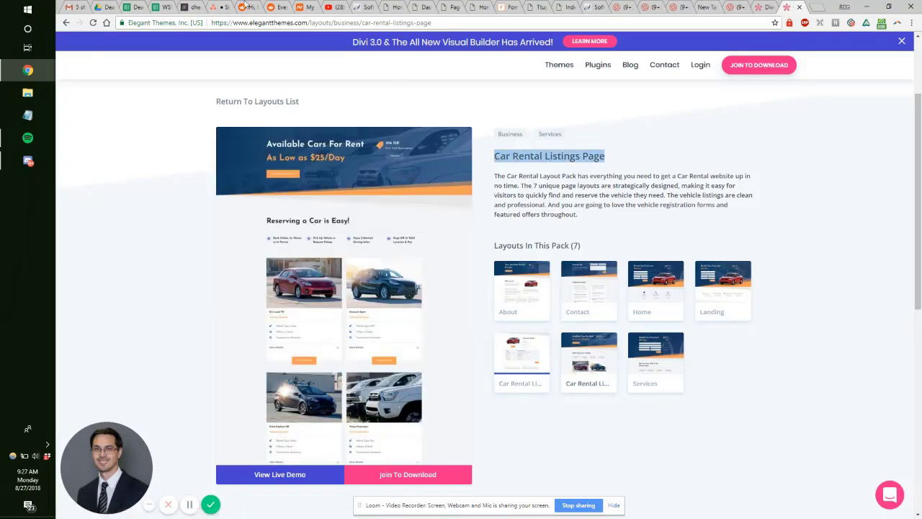
pyautogui.click(217, 6)
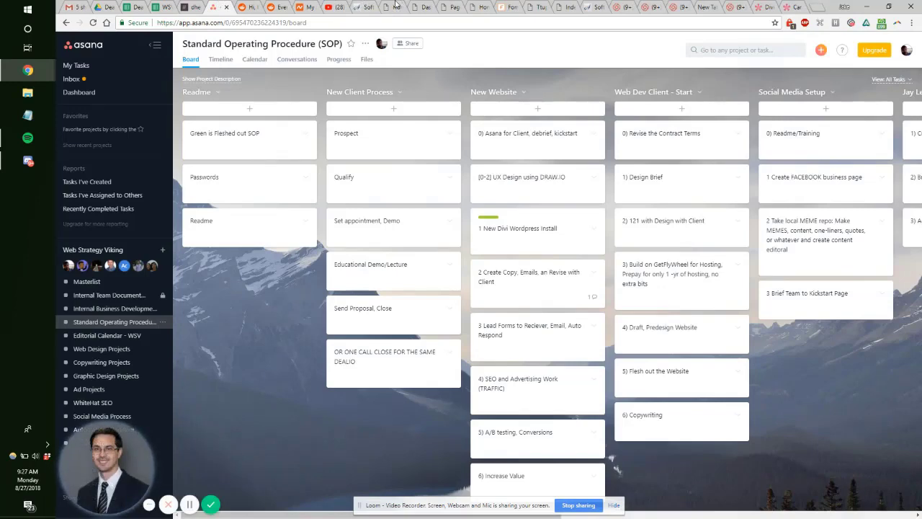
pyautogui.click(392, 6)
pyautogui.click(370, 7)
pyautogui.click(421, 7)
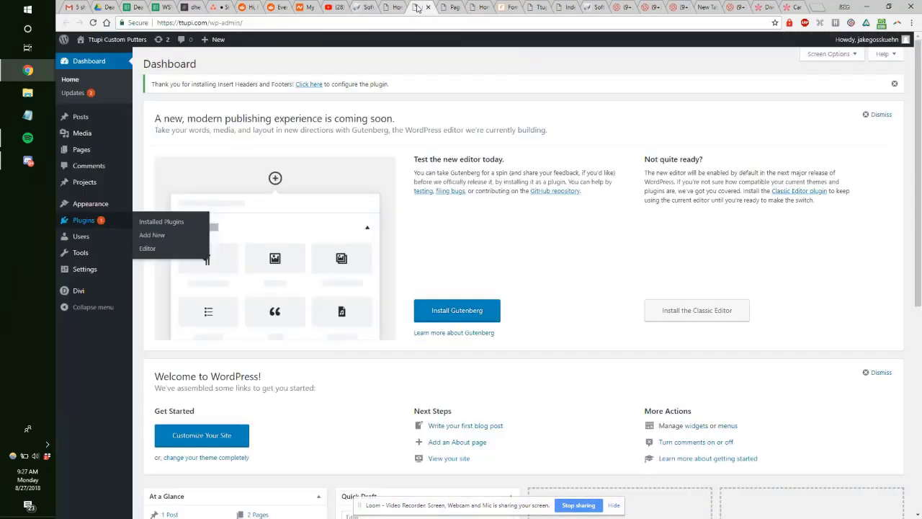
# Step: Quick Edit the next Home draft, retitle it 'Listing Page', and update it
pyautogui.click(450, 7)
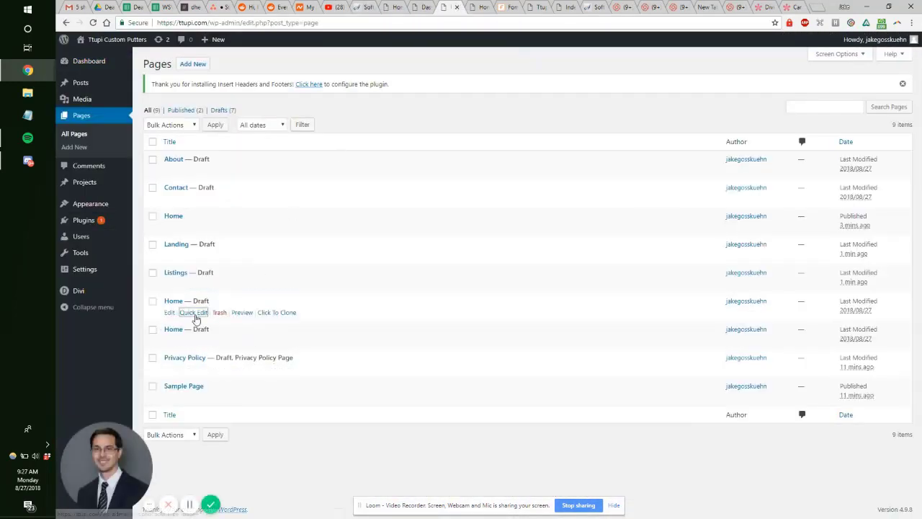
pyautogui.click(198, 311)
pyautogui.doubleClick(209, 316)
pyautogui.hotkey('ctrl', 'v')
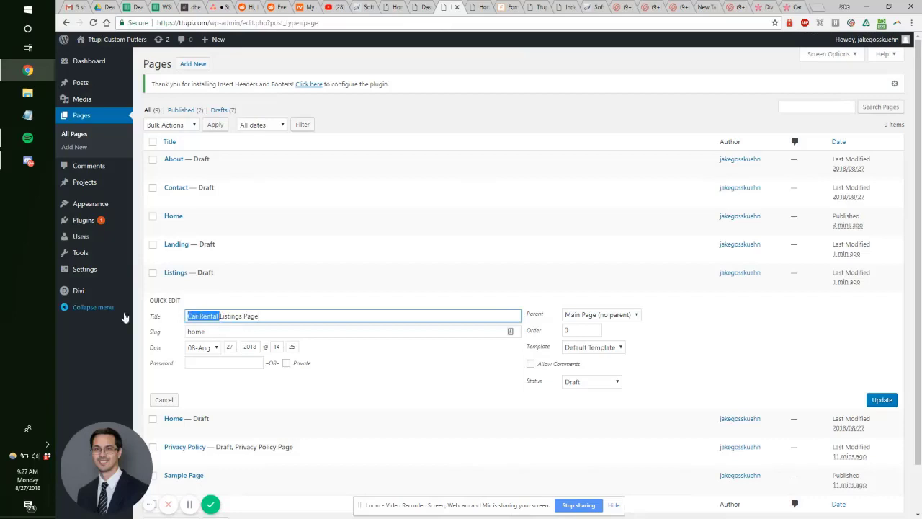
pyautogui.doubleClick(246, 335)
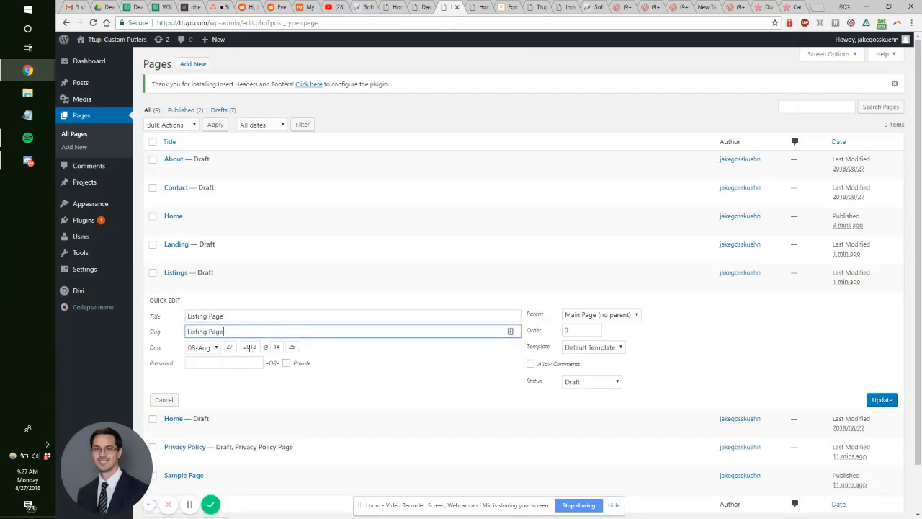
pyautogui.click(879, 401)
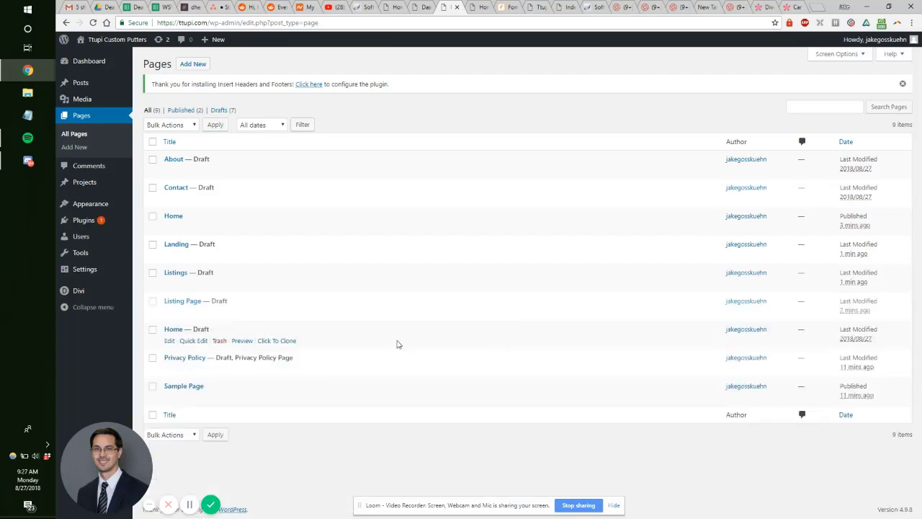
# Step: Check the Car Rental Services layout details, then return to the Pages list
pyautogui.click(796, 6)
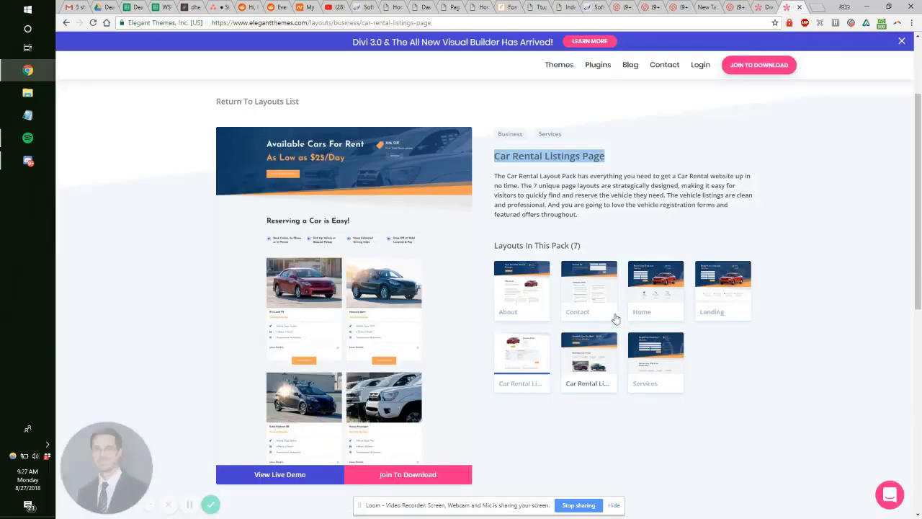
pyautogui.click(656, 360)
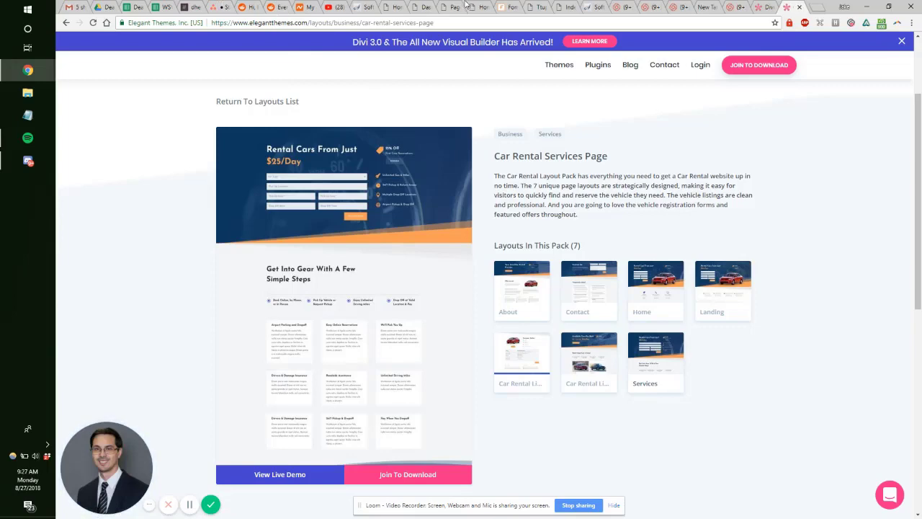
pyautogui.click(426, 7)
pyautogui.click(393, 7)
pyautogui.click(445, 8)
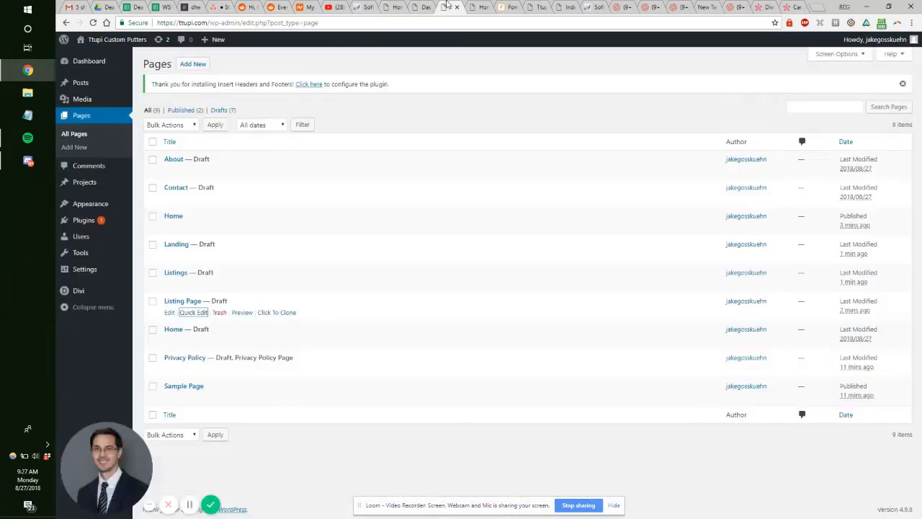
# Step: Quick Edit the second Home draft to title and slug 'Services' and update it
pyautogui.click(201, 342)
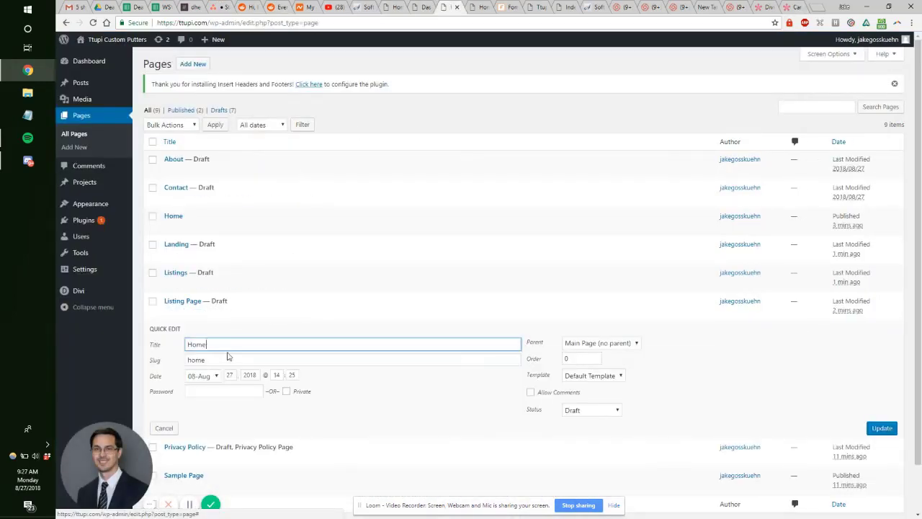
pyautogui.hotkey('ctrl', 'a')
pyautogui.write('Services')
pyautogui.hotkey('ctrl', 'a')
pyautogui.hotkey('ctrl', 'c')
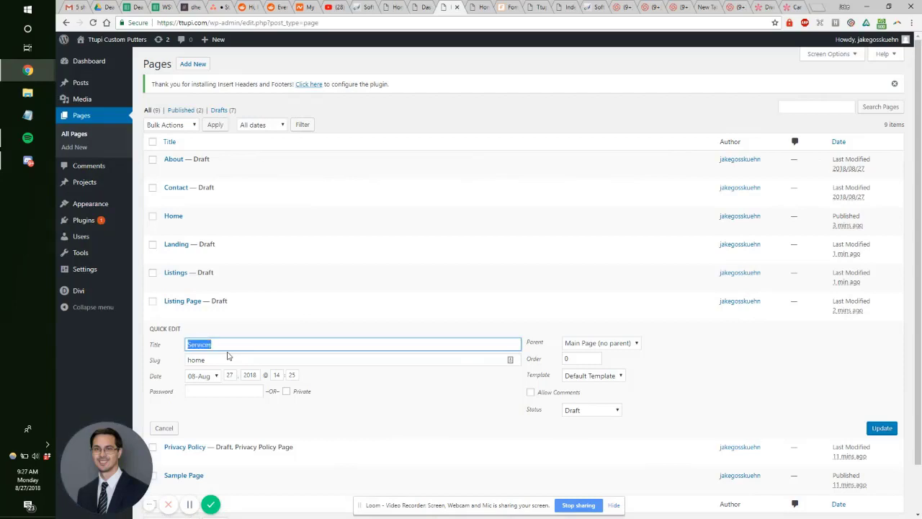
pyautogui.click(227, 360)
pyautogui.hotkey('ctrl', 'a')
pyautogui.hotkey('ctrl', 'v')
pyautogui.click(882, 428)
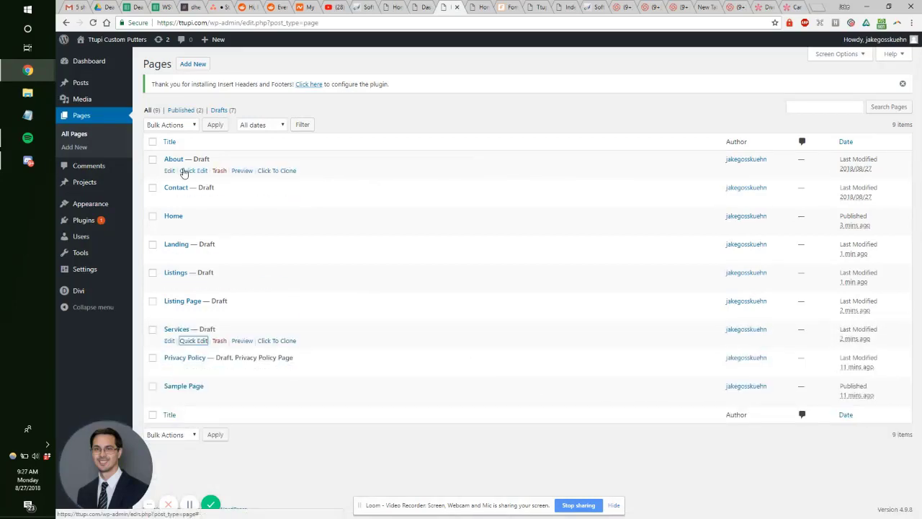
# Step: Close the car listings tab, skim the Fomo homepage, and move to the ttupi.com tab
pyautogui.click(478, 7)
pyautogui.hotkey('ctrl', 'w')
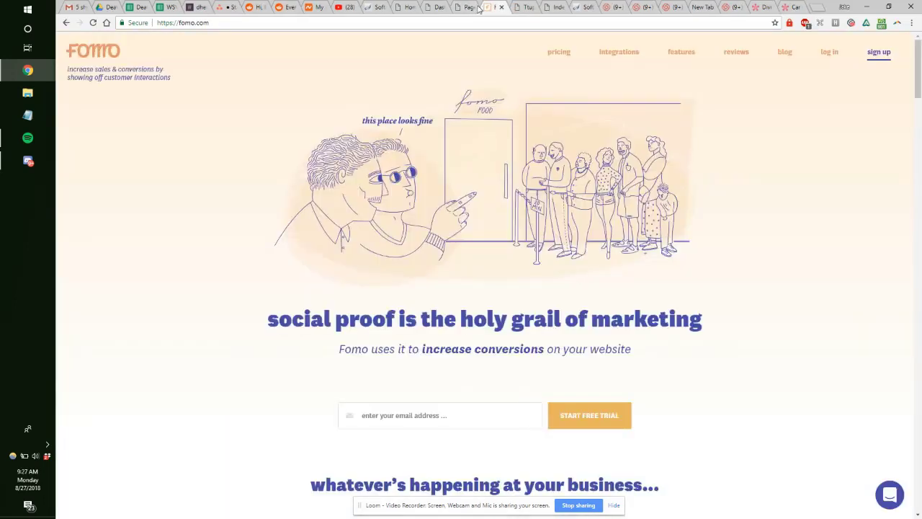
pyautogui.scroll(-12, 482, 152)
pyautogui.scroll(8, 457, 181)
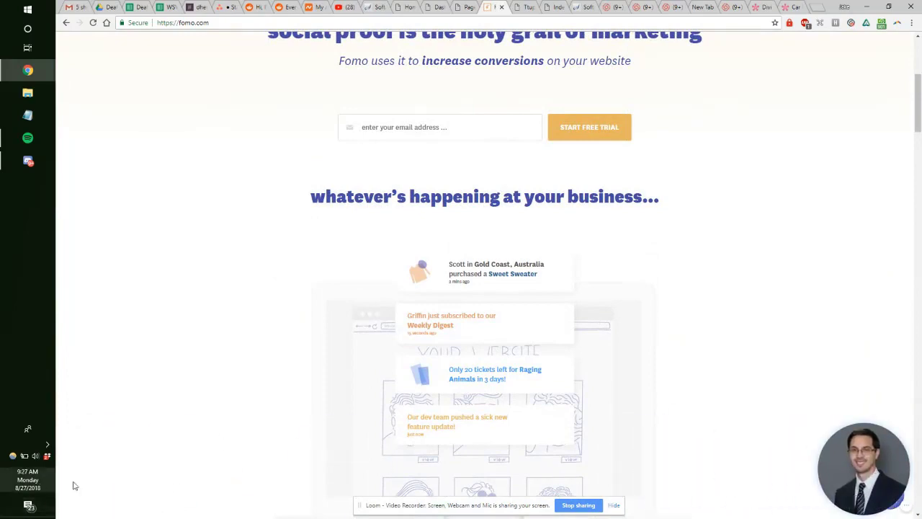
pyautogui.scroll(-3, 366, 372)
pyautogui.scroll(3, 363, 336)
pyautogui.hotkey('ctrl', 'Tab')
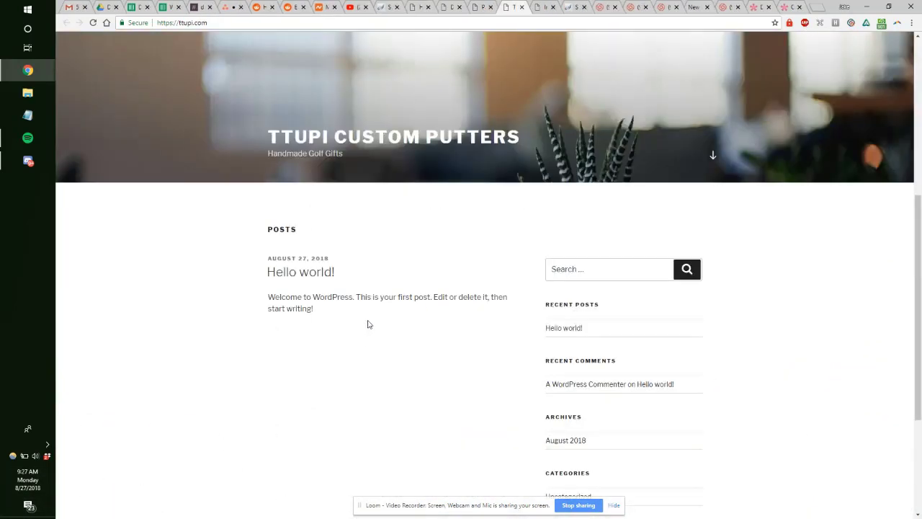
# Step: Close the Softaculous tab and open editors for all nine pages, About through Sample Page, in new tabs
pyautogui.hotkey('ctrl', 'Tab')
pyautogui.hotkey('ctrl', 'Tab')
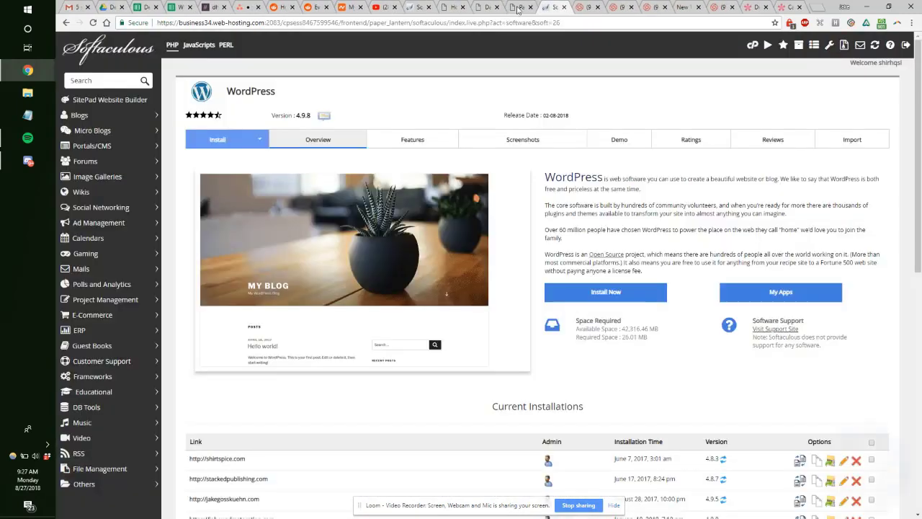
pyautogui.hotkey('ctrl', 'w')
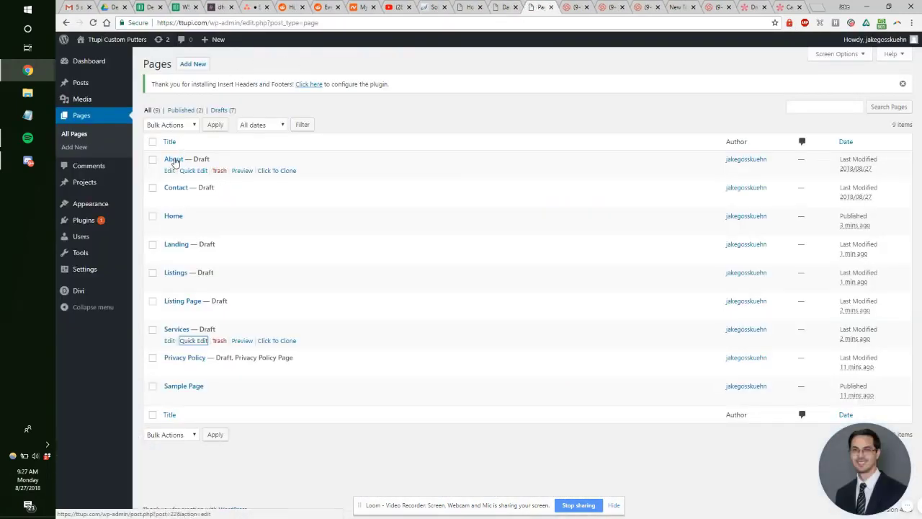
pyautogui.middleClick(175, 160)
pyautogui.middleClick(176, 188)
pyautogui.middleClick(173, 216)
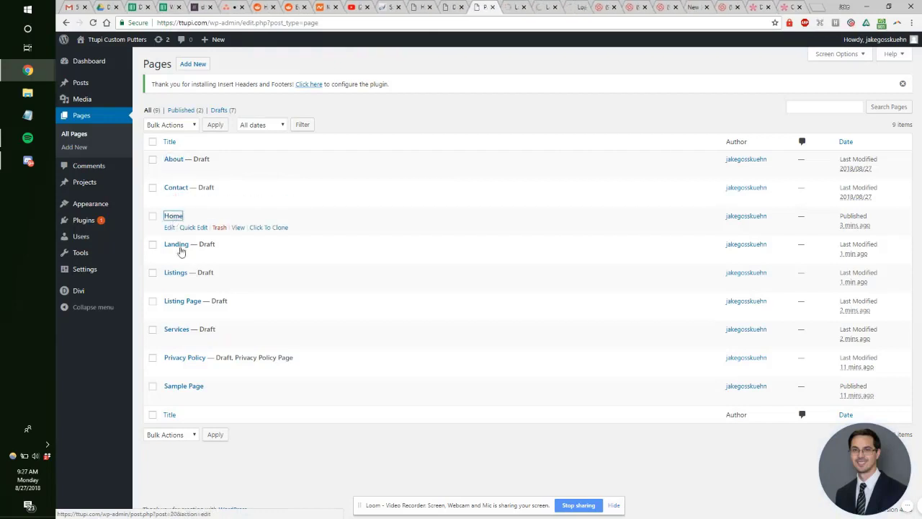
pyautogui.middleClick(177, 245)
pyautogui.middleClick(175, 273)
pyautogui.middleClick(181, 301)
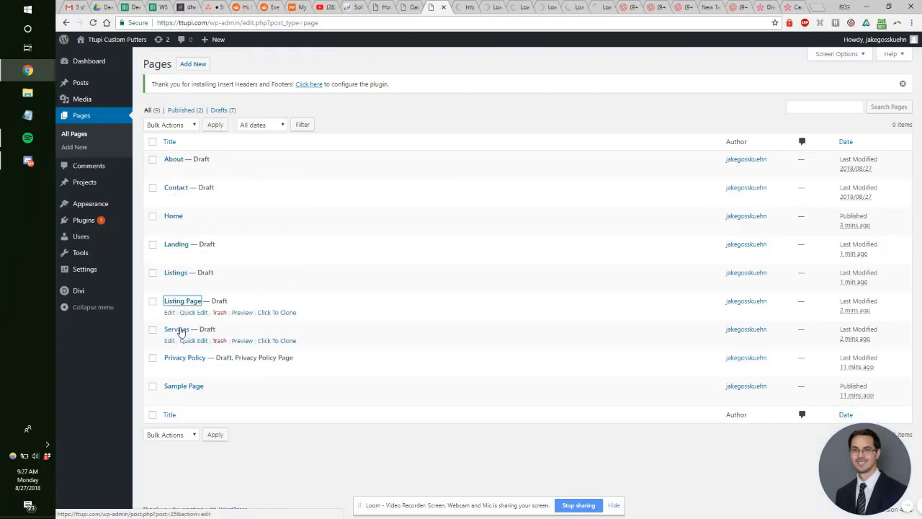
pyautogui.middleClick(180, 330)
pyautogui.middleClick(192, 359)
pyautogui.middleClick(188, 388)
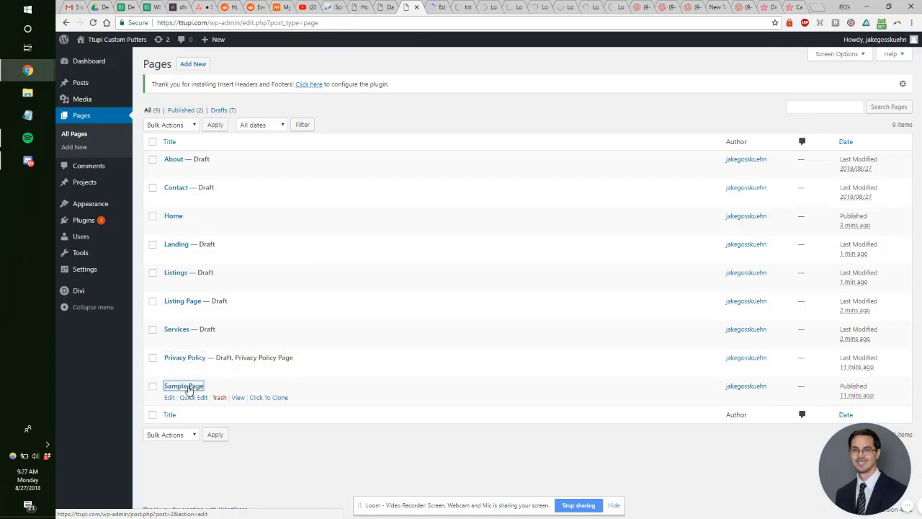
# Step: Review the opened page editors, then close every editor tab from About through Sample Page
pyautogui.click(425, 6)
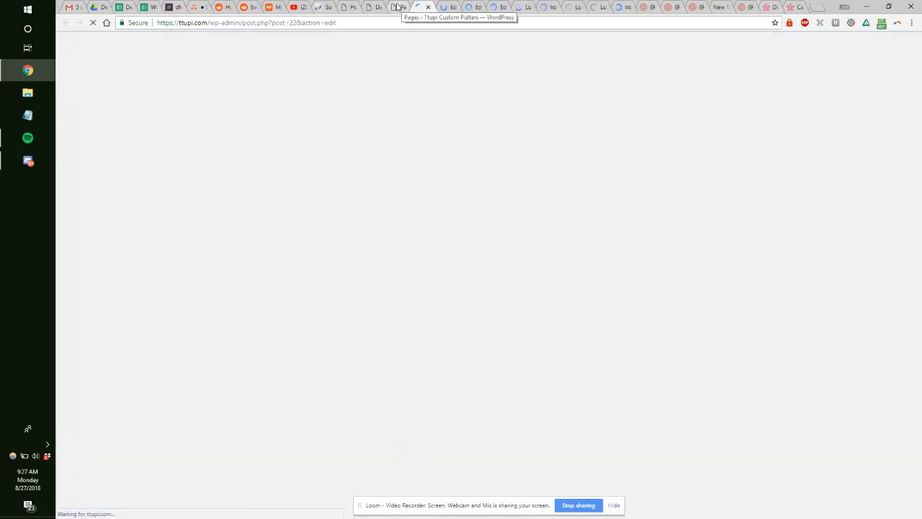
pyautogui.click(397, 6)
pyautogui.click(425, 6)
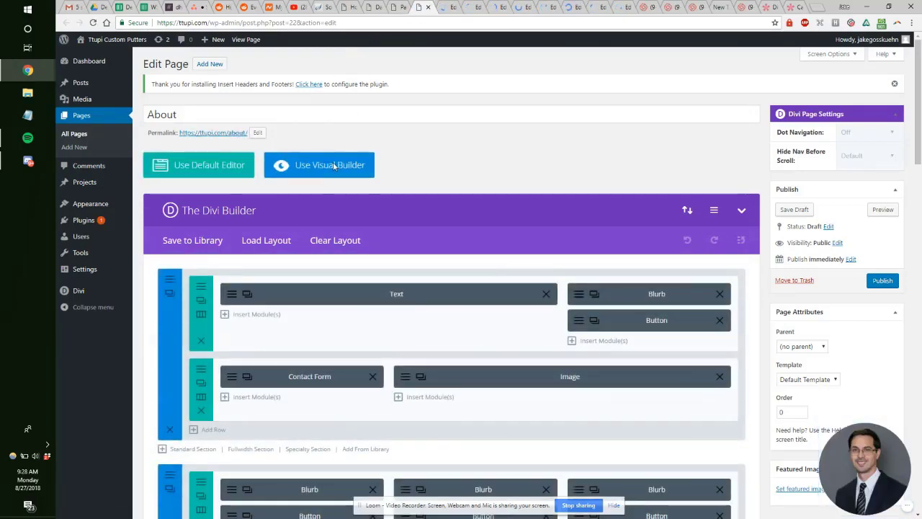
pyautogui.click(428, 7)
pyautogui.click(429, 8)
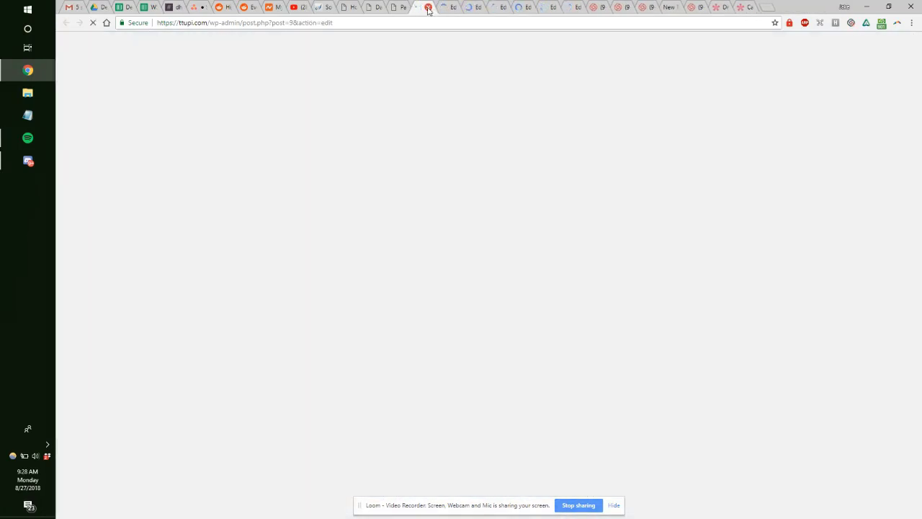
pyautogui.click(428, 8)
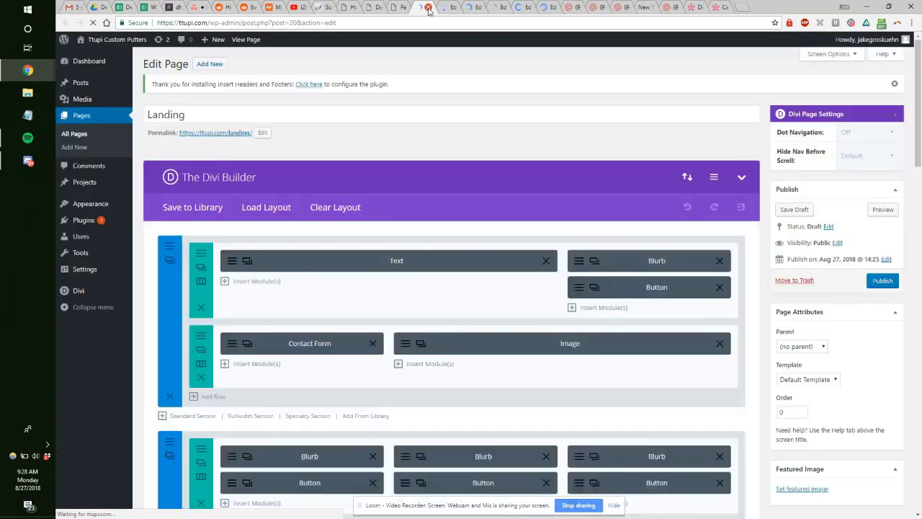
pyautogui.click(428, 7)
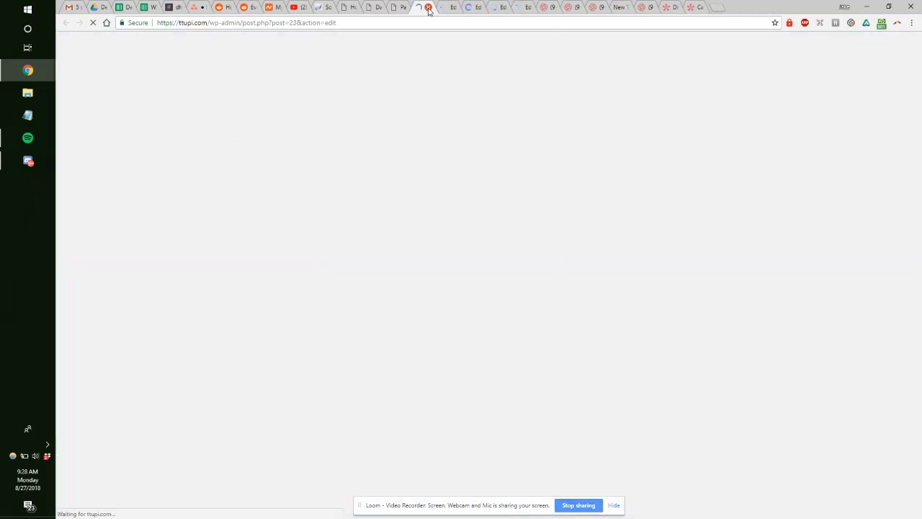
pyautogui.click(429, 8)
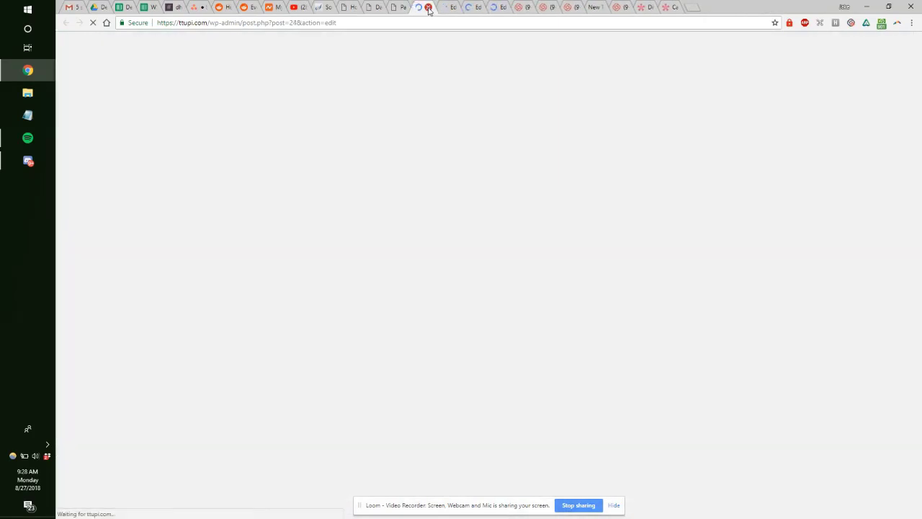
pyautogui.click(428, 7)
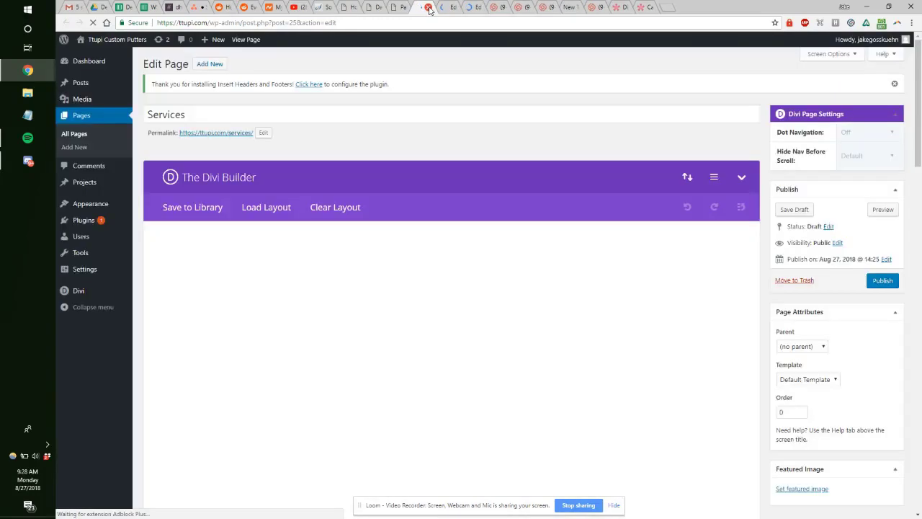
pyautogui.click(428, 7)
pyautogui.click(428, 7)
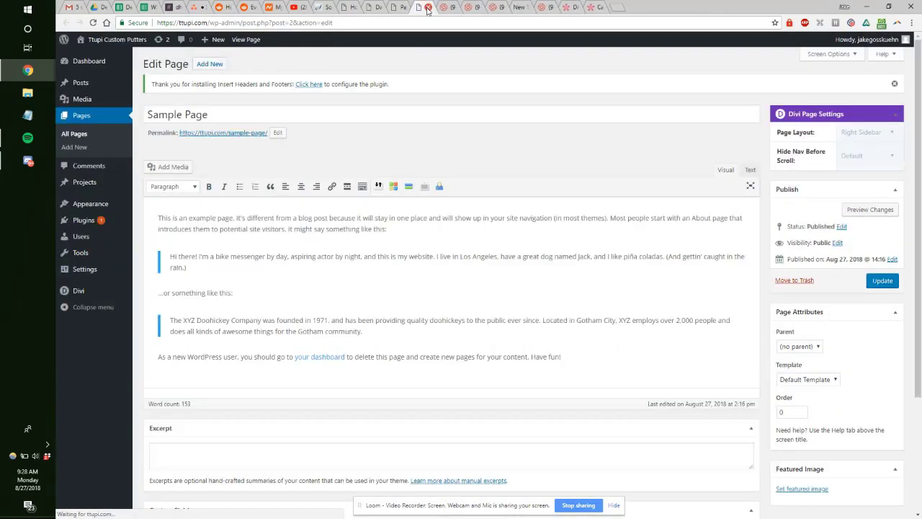
pyautogui.click(428, 8)
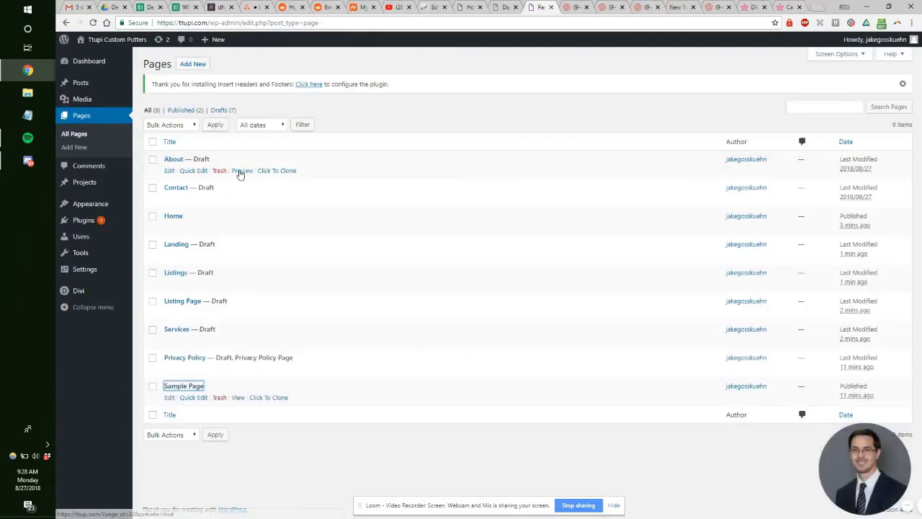
# Step: Open previews of the About, Contact, Landing, Listings, Listing Page and Services drafts in background tabs
pyautogui.keyDown('ctrl'); pyautogui.click(242, 170); pyautogui.keyUp('ctrl')
pyautogui.keyDown('ctrl'); pyautogui.click(242, 199); pyautogui.keyUp('ctrl')
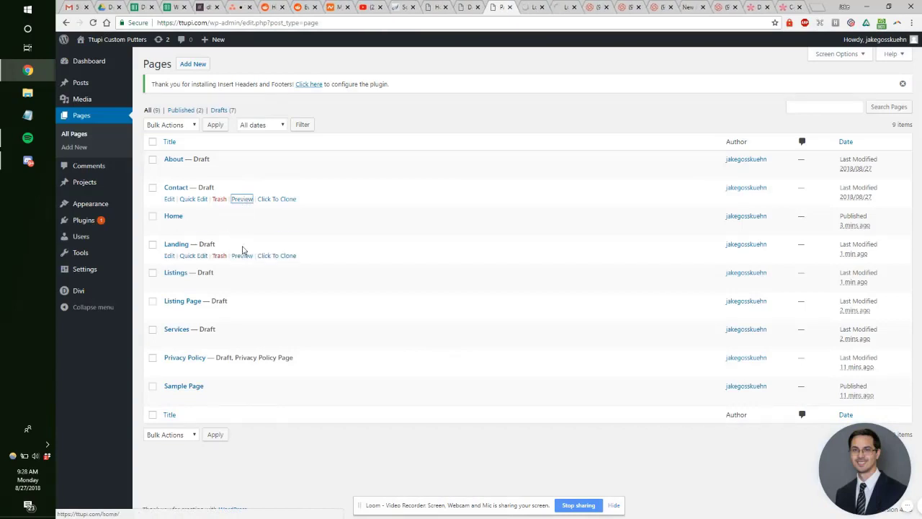
pyautogui.keyDown('ctrl'); pyautogui.click(242, 256); pyautogui.keyUp('ctrl')
pyautogui.keyDown('ctrl'); pyautogui.click(242, 284); pyautogui.keyUp('ctrl')
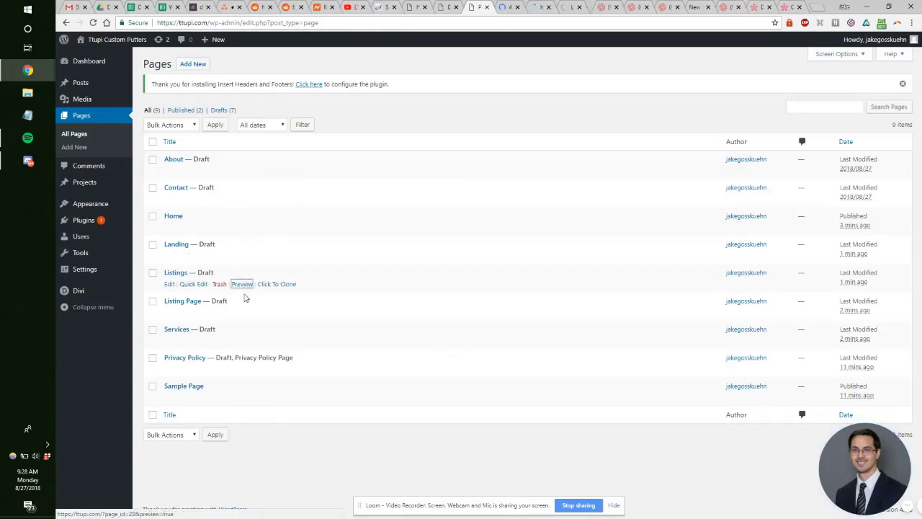
pyautogui.keyDown('ctrl'); pyautogui.click(242, 312); pyautogui.keyUp('ctrl')
pyautogui.keyDown('ctrl'); pyautogui.click(242, 341); pyautogui.keyUp('ctrl')
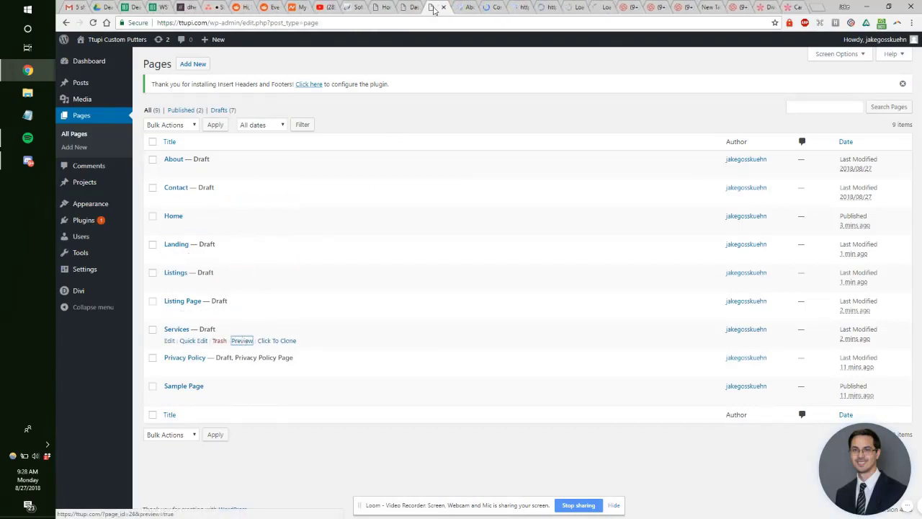
# Step: Check the preview showing the Rental Cars From Just $25/Day layout, then return to the Pages list
pyautogui.click(461, 7)
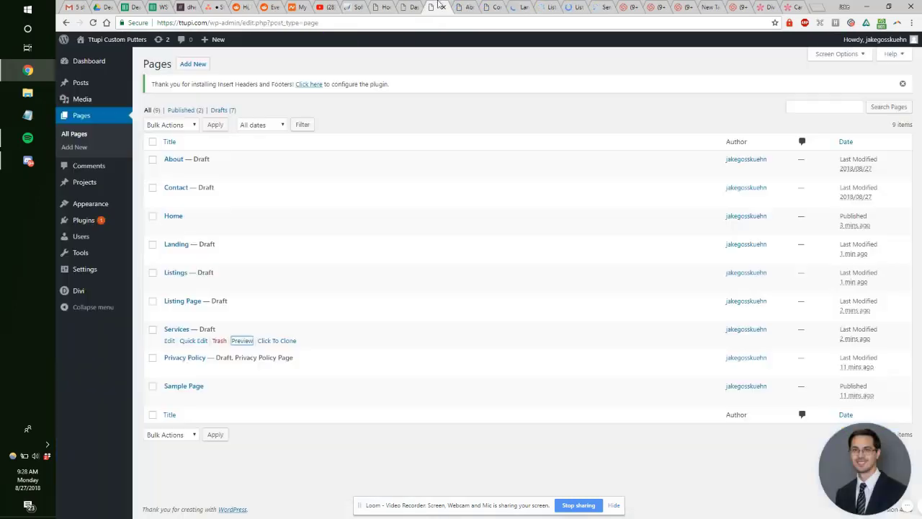
pyautogui.click(435, 7)
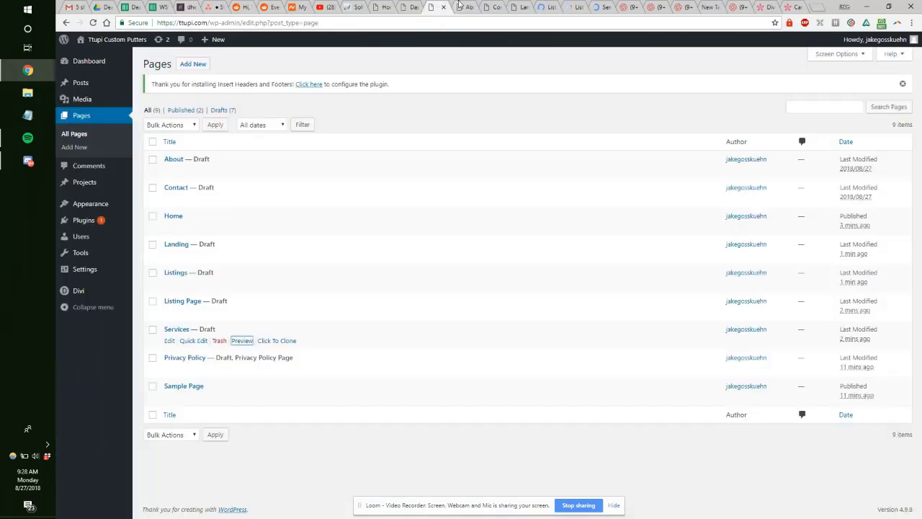
pyautogui.click(461, 8)
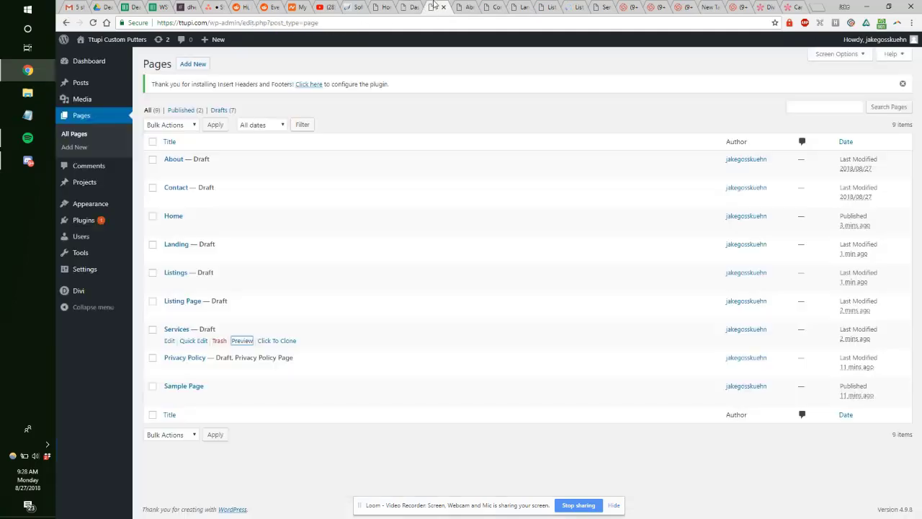
pyautogui.click(435, 7)
# Step: Open General Settings and extend the desktop across both screens
pyautogui.moveTo(86, 271)
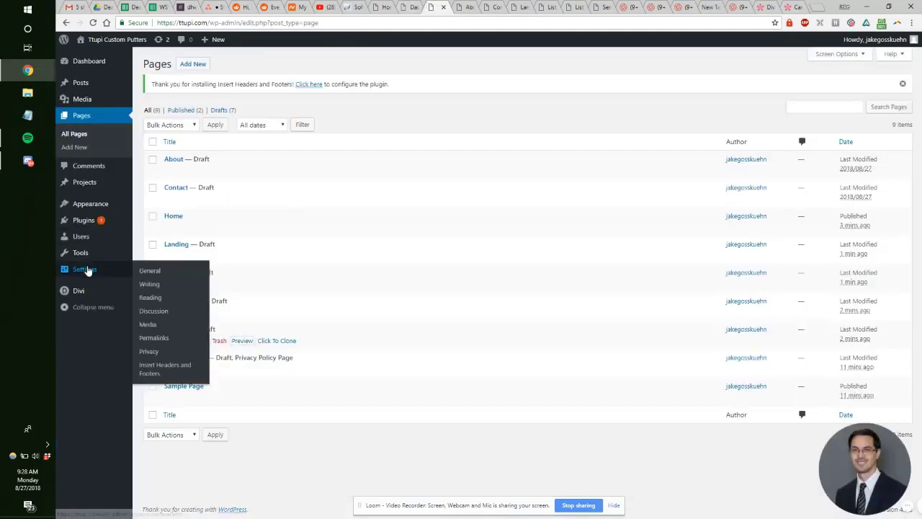
pyautogui.click(155, 338)
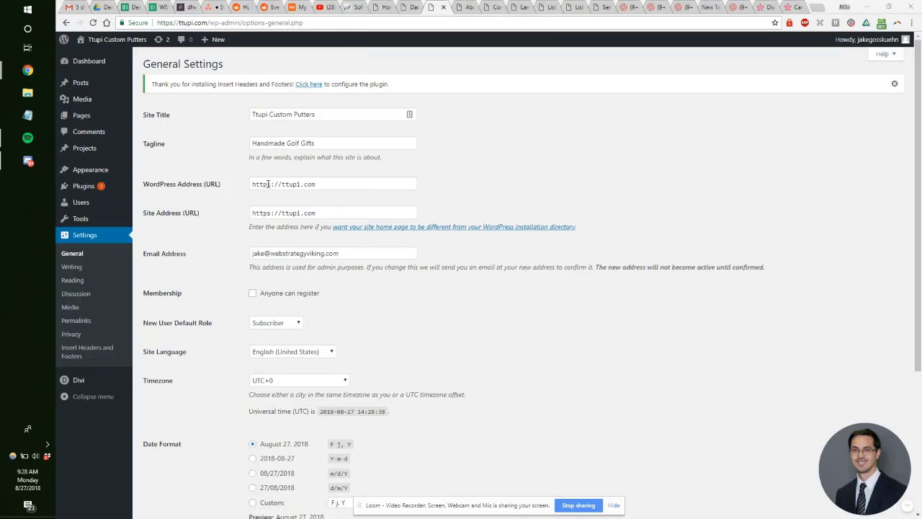
pyautogui.press('super+p')
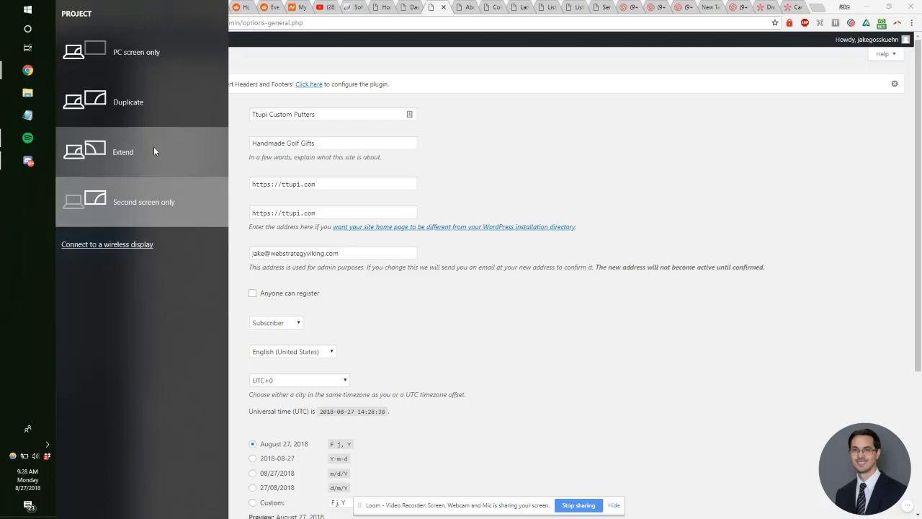
pyautogui.click(153, 150)
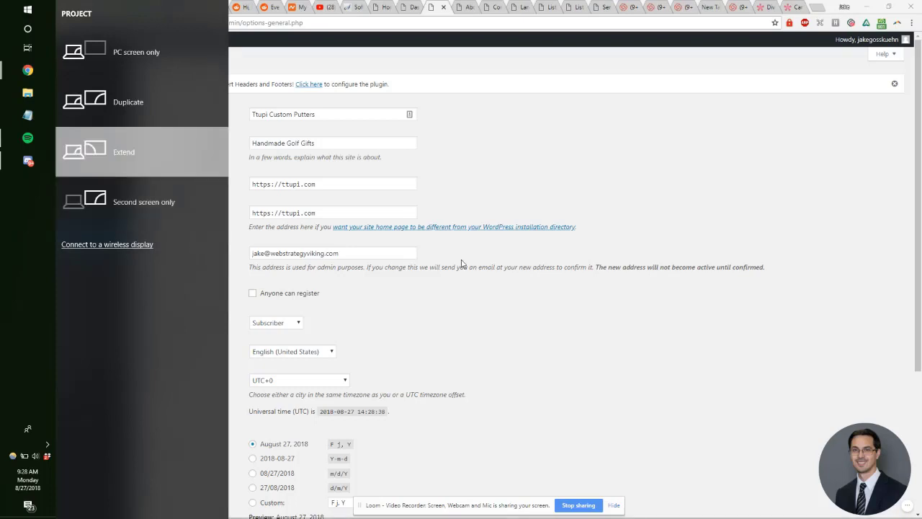
# Step: Review General Settings: timezone UTC+0, date F j, Y, time g:i a, week starting Monday
pyautogui.scroll(-3, 461, 263)
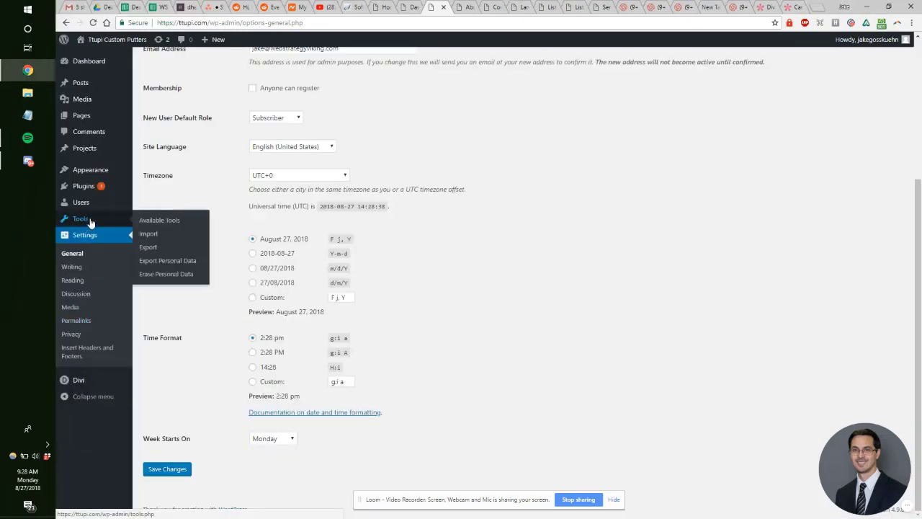
pyautogui.moveTo(92, 193)
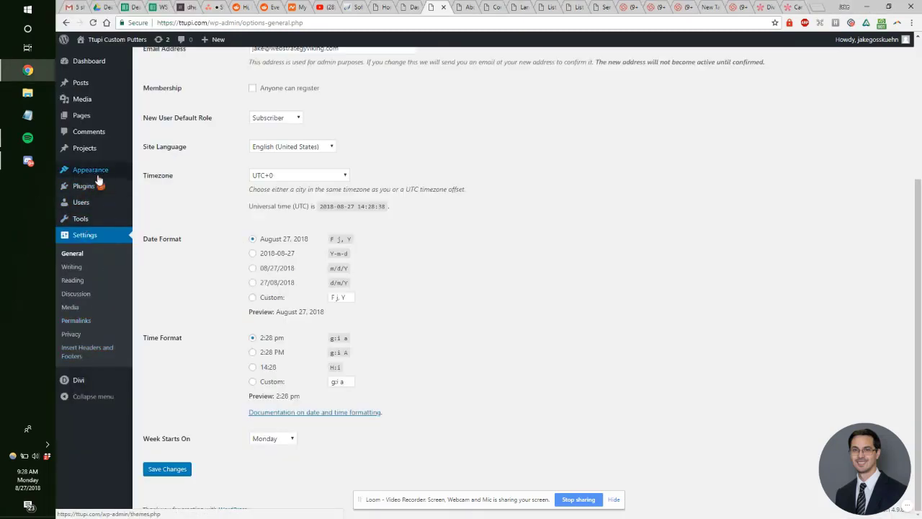
pyautogui.moveTo(93, 147)
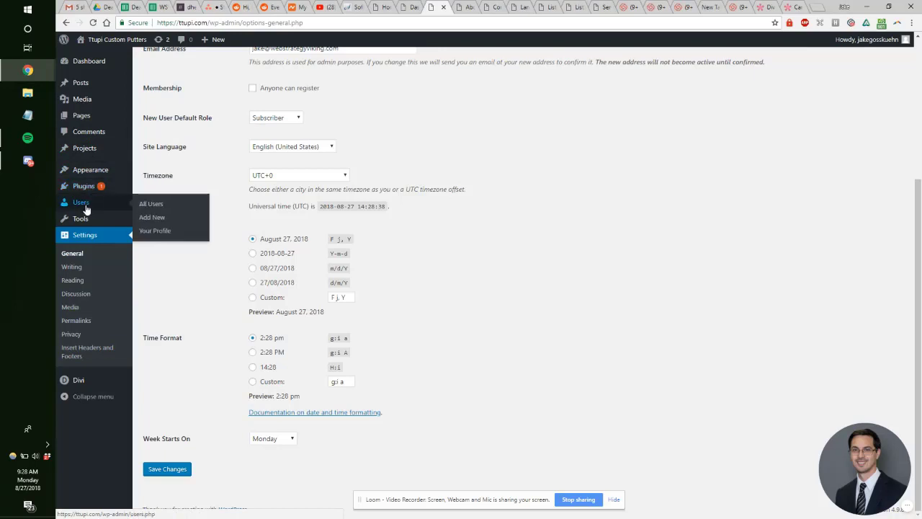
pyautogui.moveTo(85, 221)
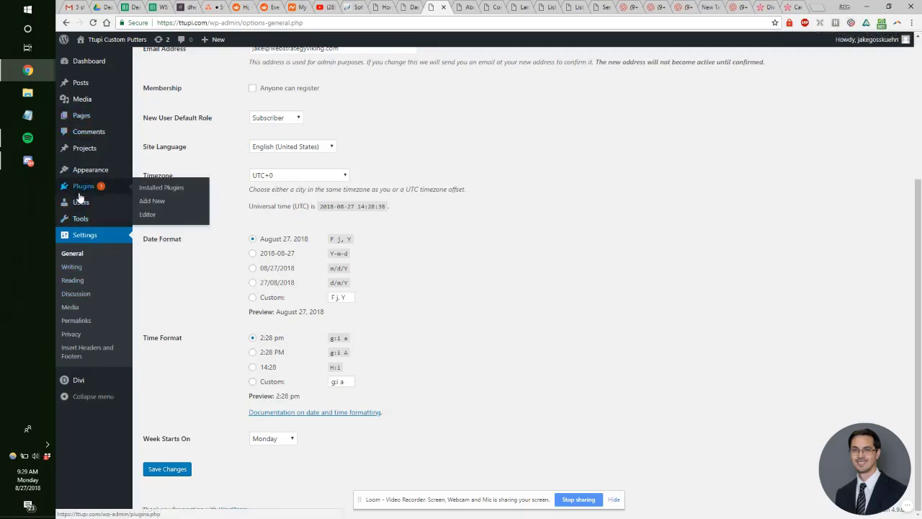
pyautogui.moveTo(90, 388)
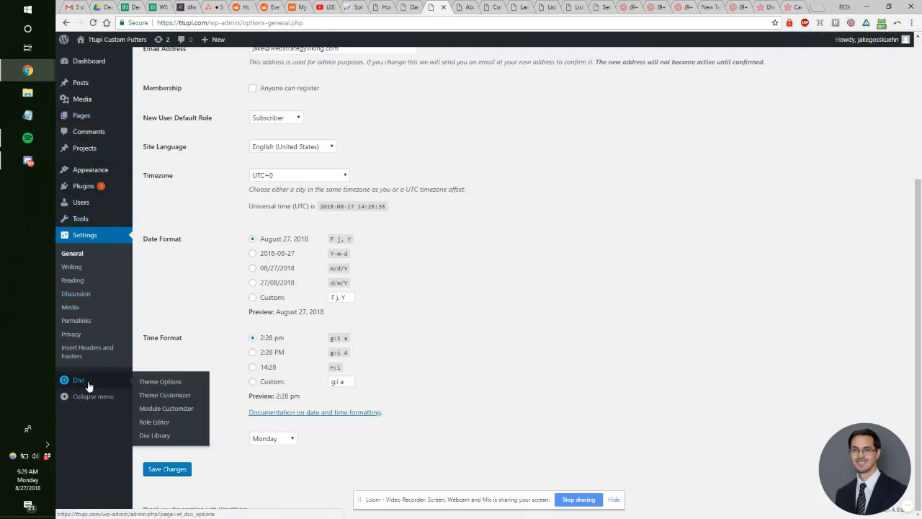
# Step: Set the permalink structure to Post name (/%postname%/) and save the change
pyautogui.click(85, 322)
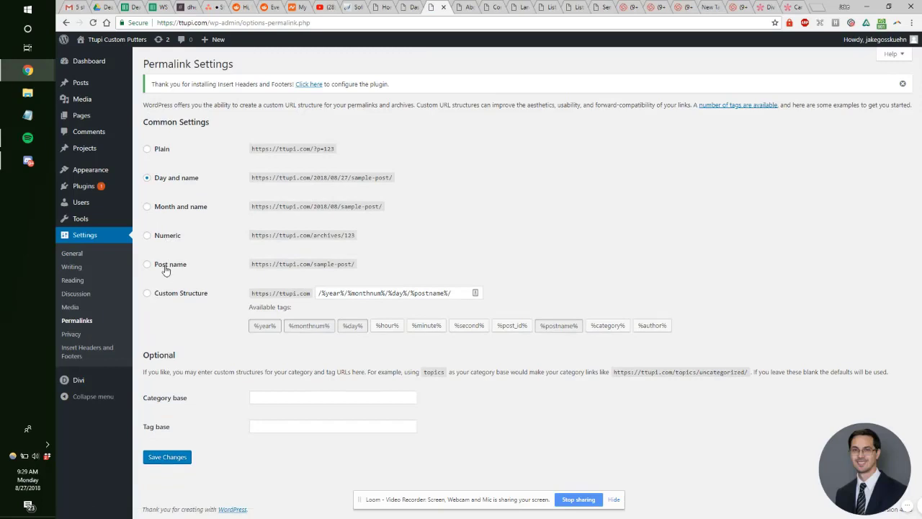
pyautogui.click(148, 264)
pyautogui.moveTo(171, 398); pyautogui.dragTo(155, 427)
pyautogui.click(167, 457)
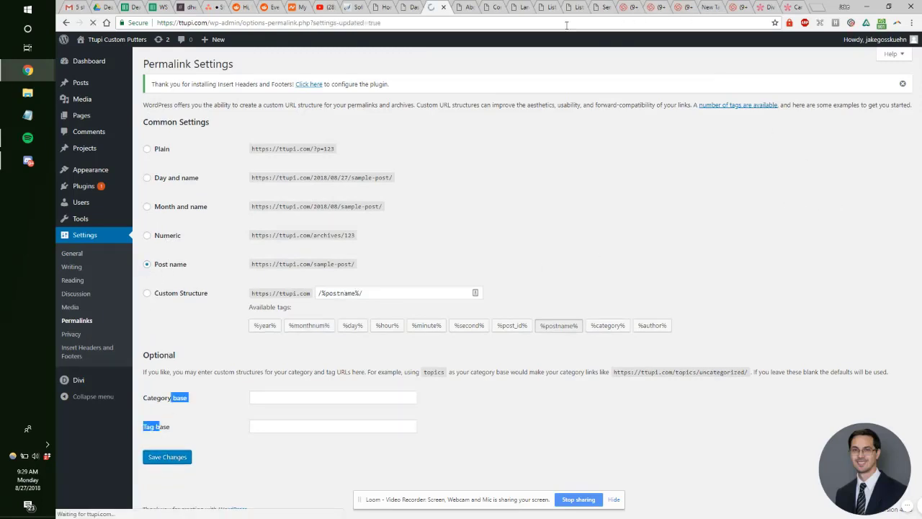
# Step: Open a new tab and switch to the Asana Standard Operating Procedure board
pyautogui.click(448, 21)
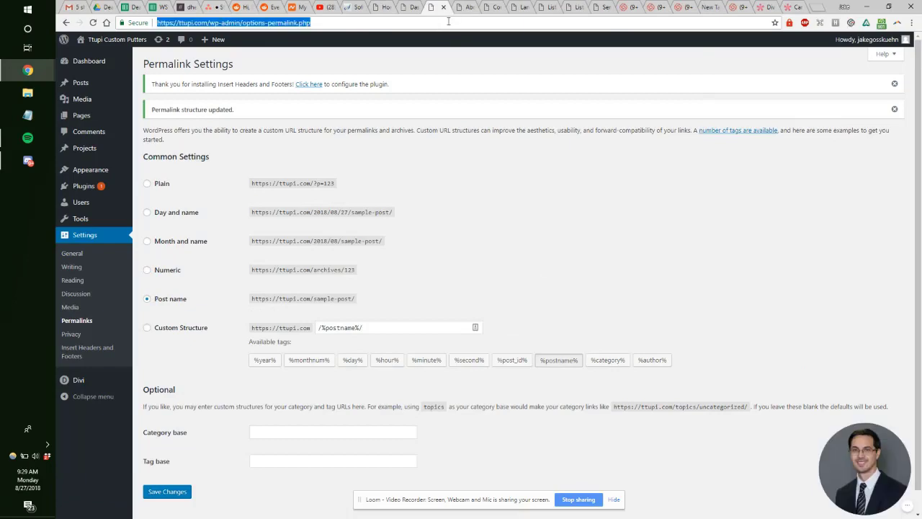
pyautogui.hotkey('ctrl', 't')
pyautogui.click(209, 6)
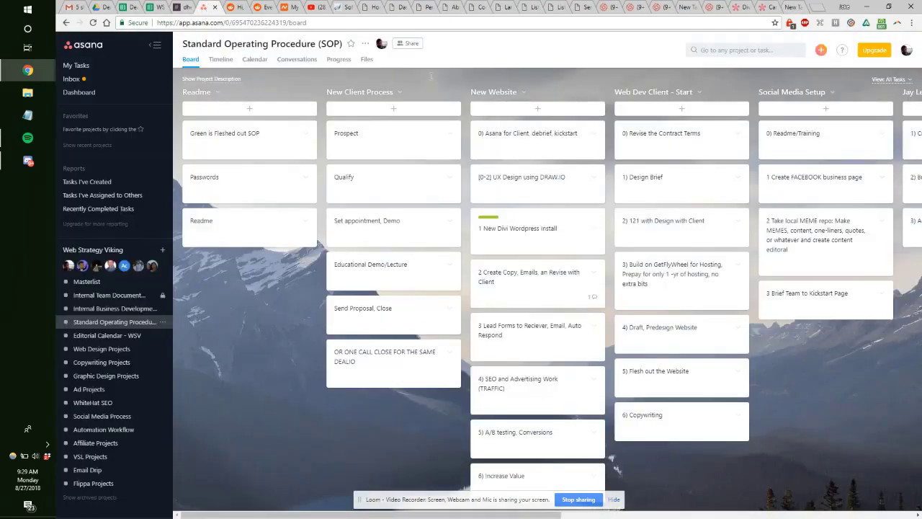
# Step: Move the Asana tab into its own window and close the Permalink Settings tab
pyautogui.moveTo(209, 7); pyautogui.dragTo(919, 82)
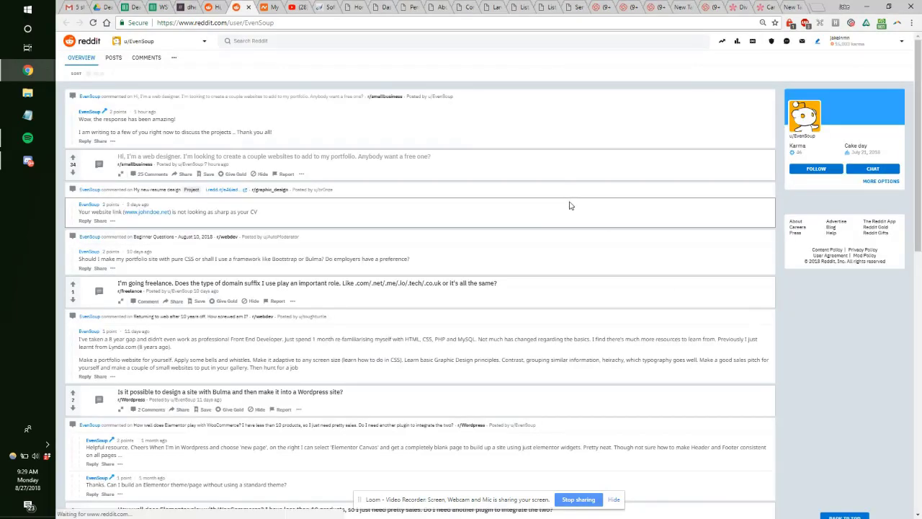
pyautogui.click(360, 6)
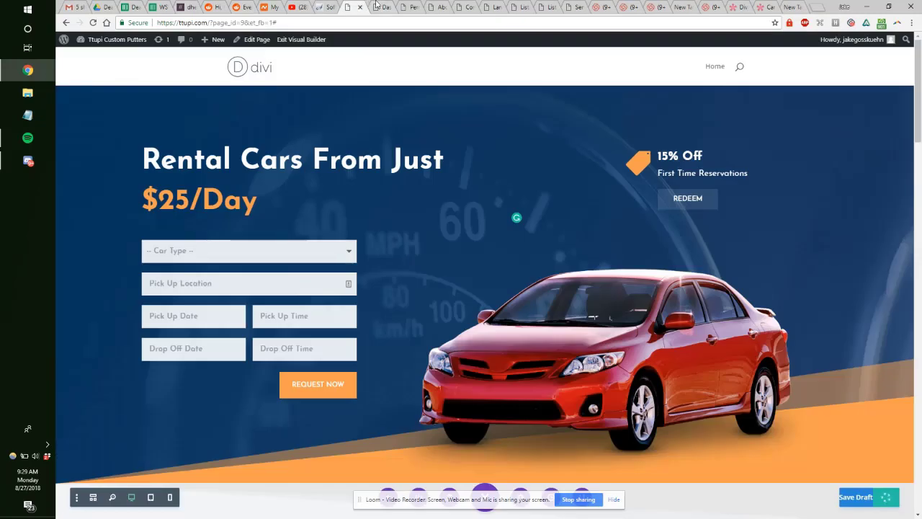
pyautogui.click(376, 6)
pyautogui.click(406, 5)
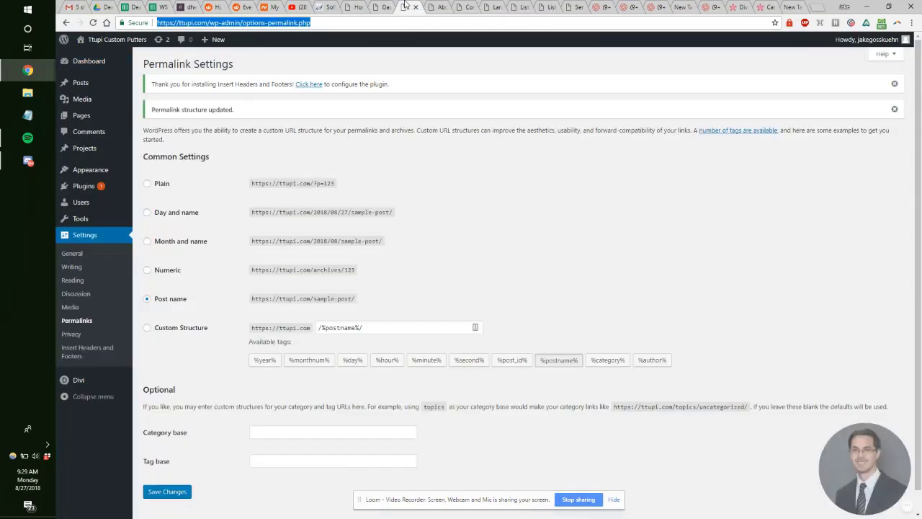
pyautogui.click(414, 6)
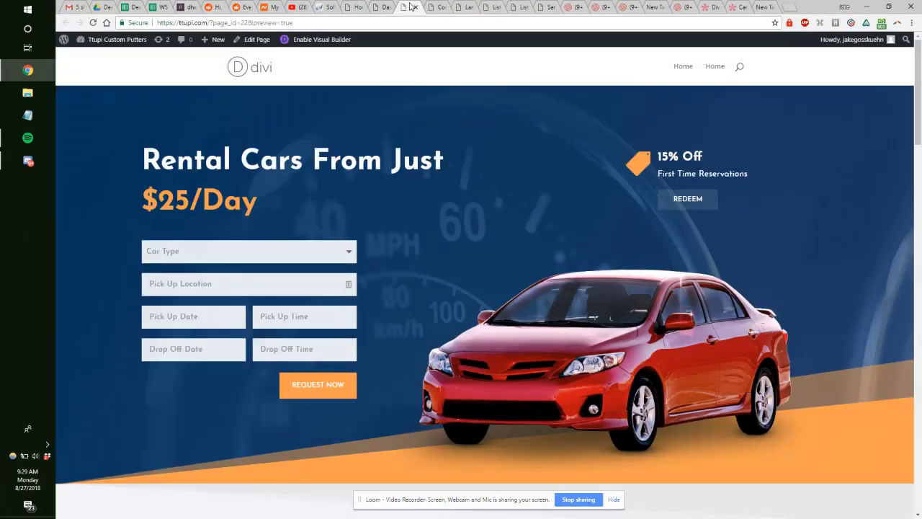
# Step: Close the Loom videos tab and open a new empty tab
pyautogui.click(523, 8)
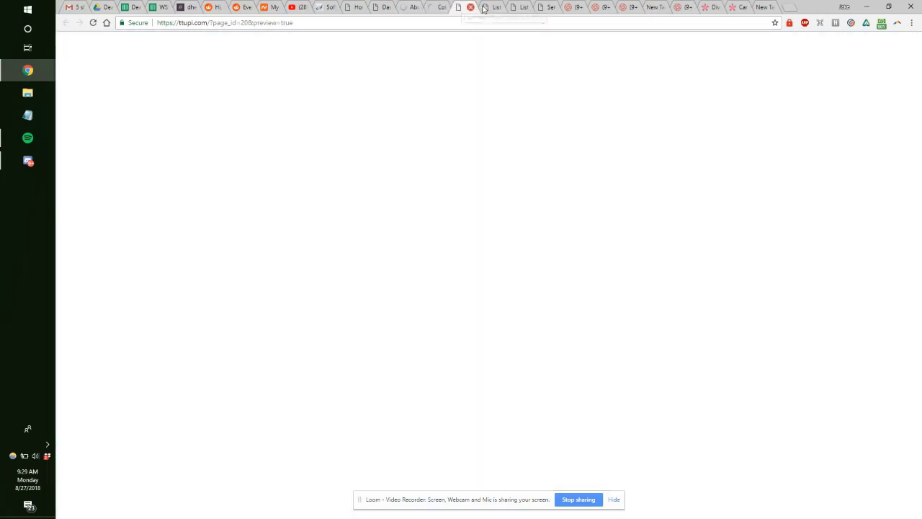
pyautogui.click(552, 7)
pyautogui.click(575, 7)
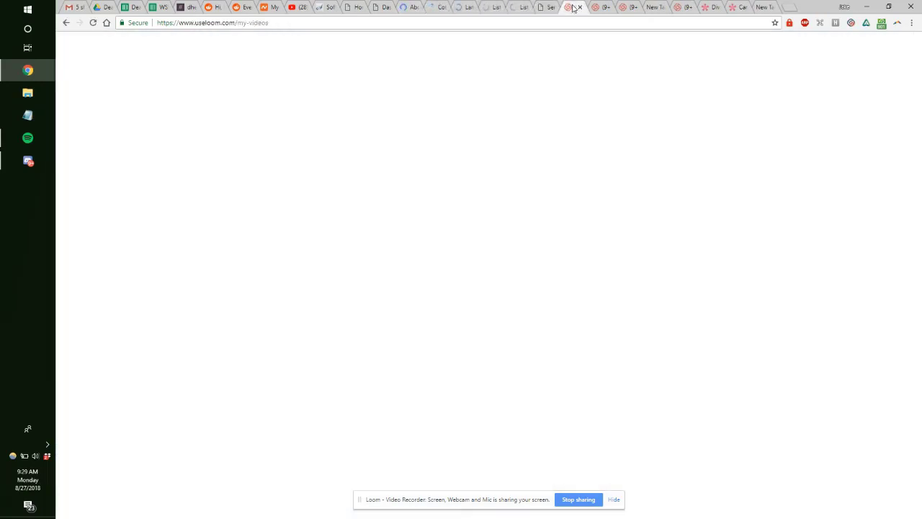
pyautogui.click(580, 8)
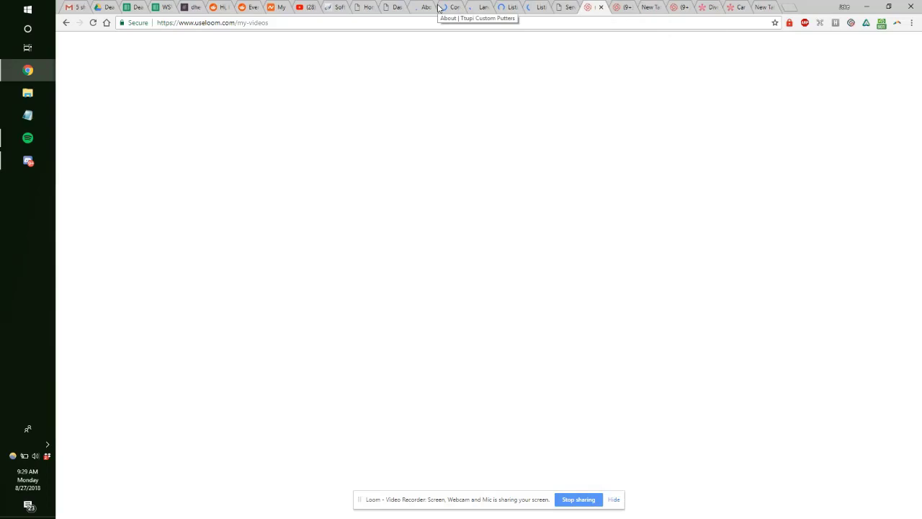
pyautogui.hotkey('ctrl', 't')
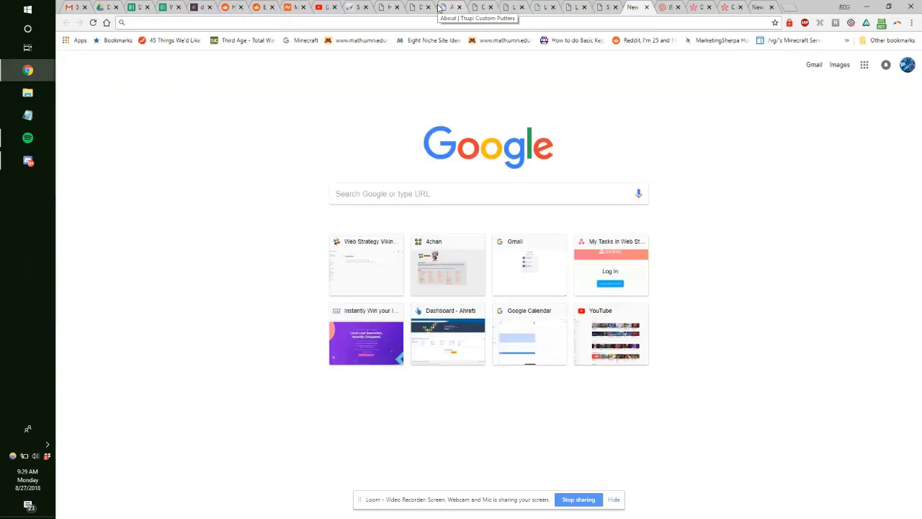
# Step: Bring up the ttupi page_id=22 preview showing the Rental Cars From Just $25/Day layout
pyautogui.click(421, 7)
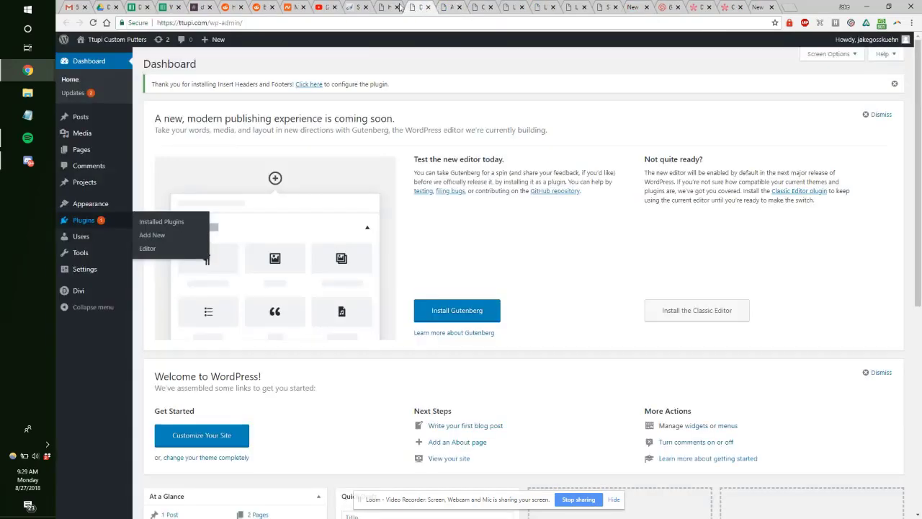
pyautogui.click(391, 7)
pyautogui.click(417, 7)
pyautogui.click(442, 7)
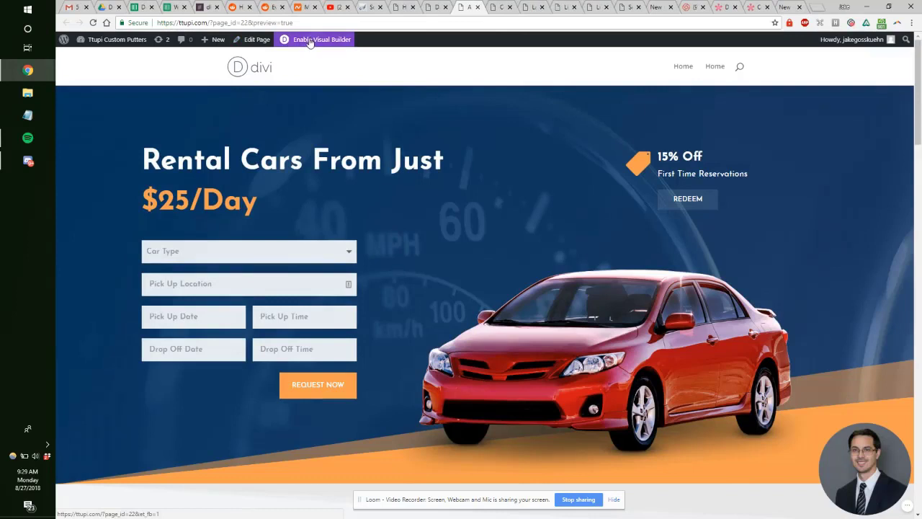
# Step: Launch the Divi Visual Builder on the car-rental draft page
pyautogui.click(309, 41)
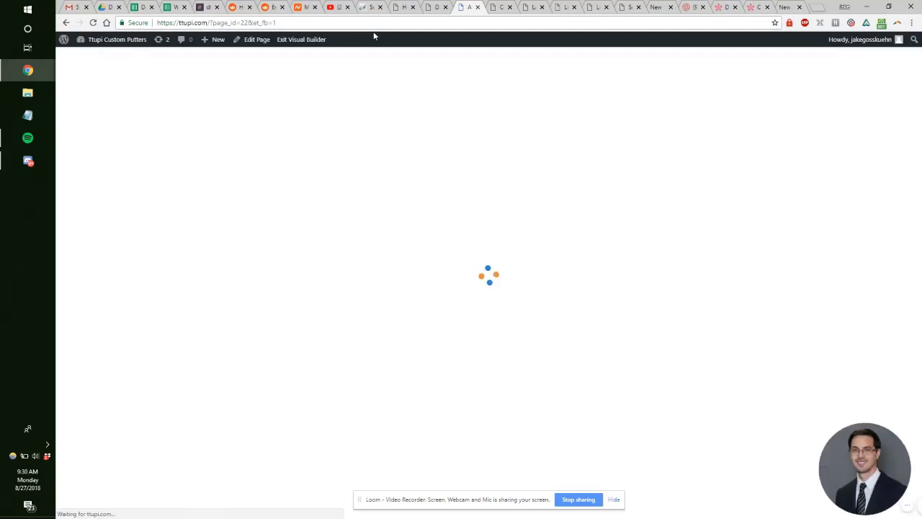
pyautogui.hotkey('ctrl', 'Tab')
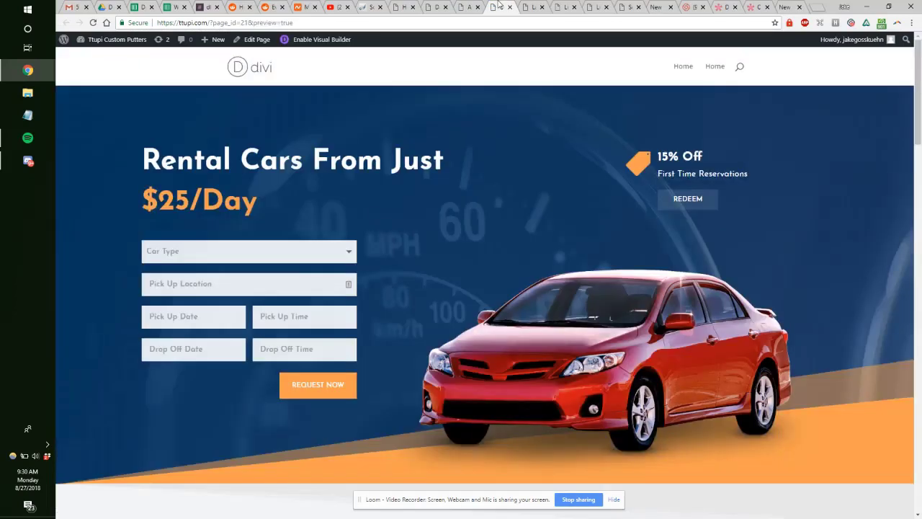
pyautogui.hotkey('ctrl', 'shift', 'Tab')
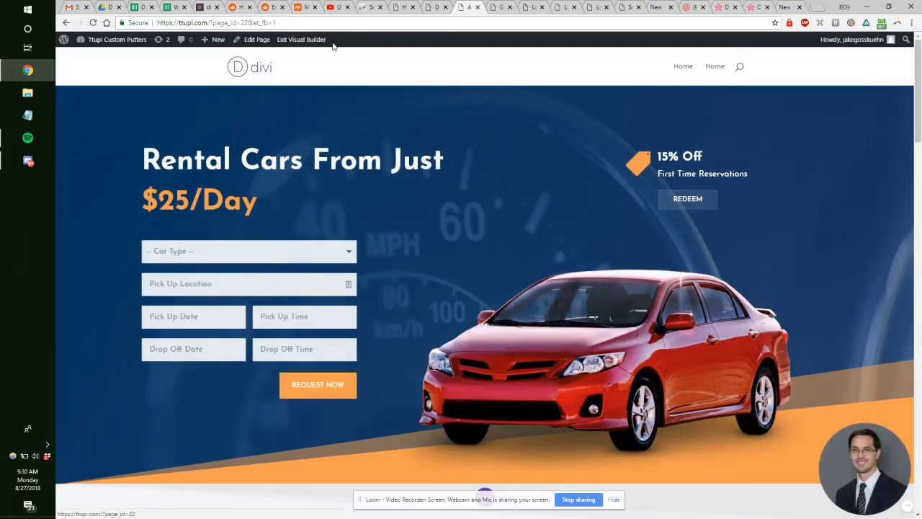
# Step: Expand the purple settings bar and load the layout library's 66 premade packs
pyautogui.moveTo(522, 503); pyautogui.dragTo(520, 493)
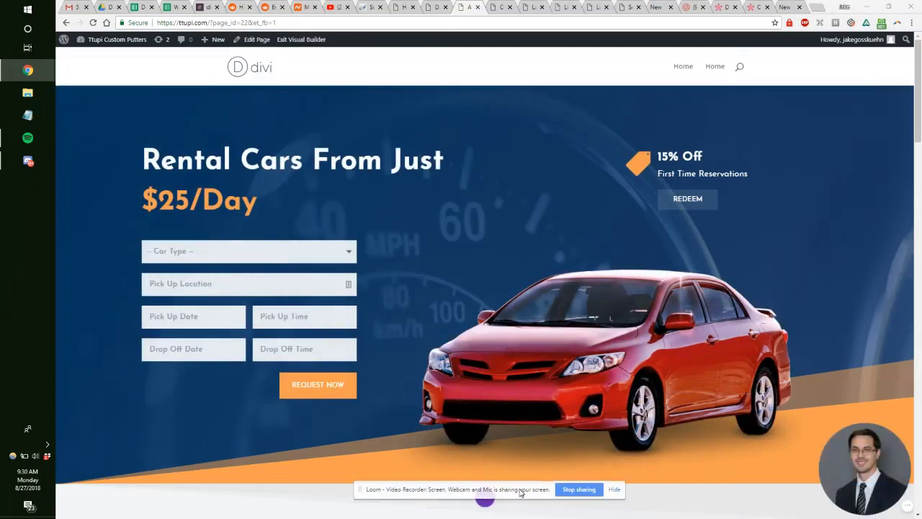
pyautogui.click(614, 490)
pyautogui.click(485, 498)
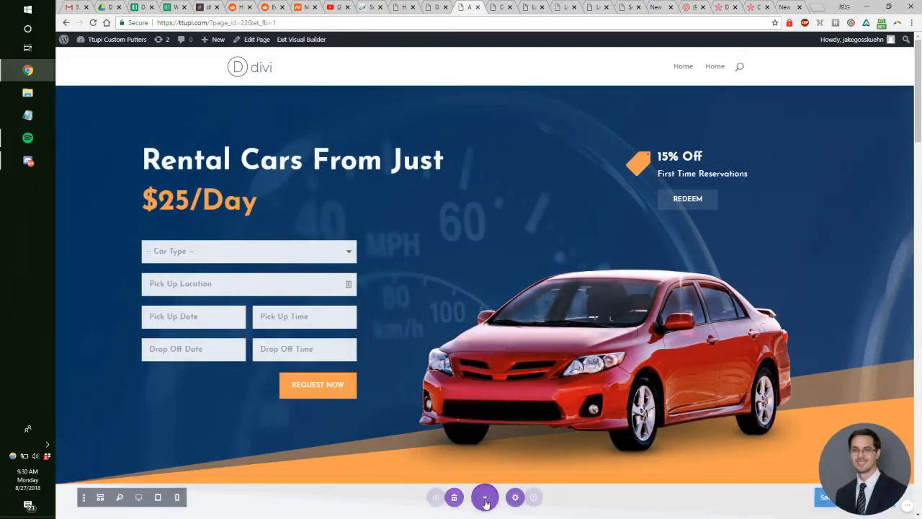
pyautogui.click(387, 497)
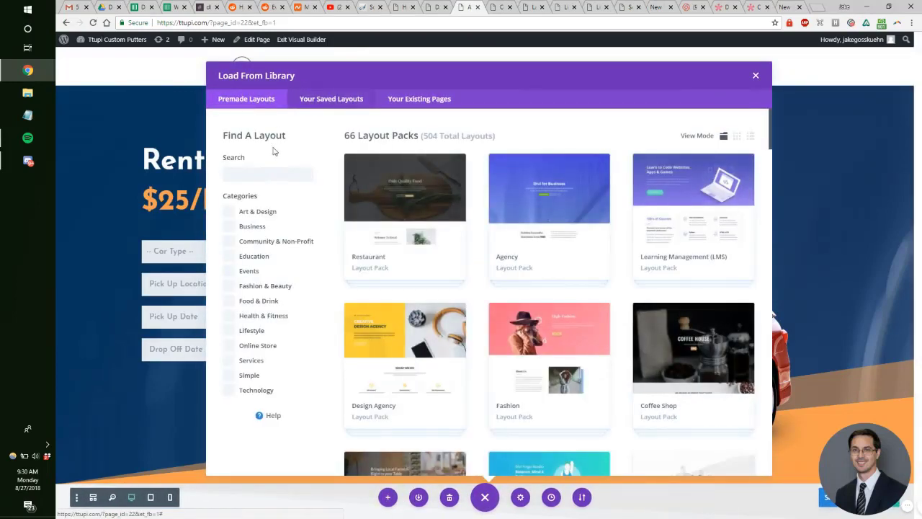
pyautogui.click(280, 171)
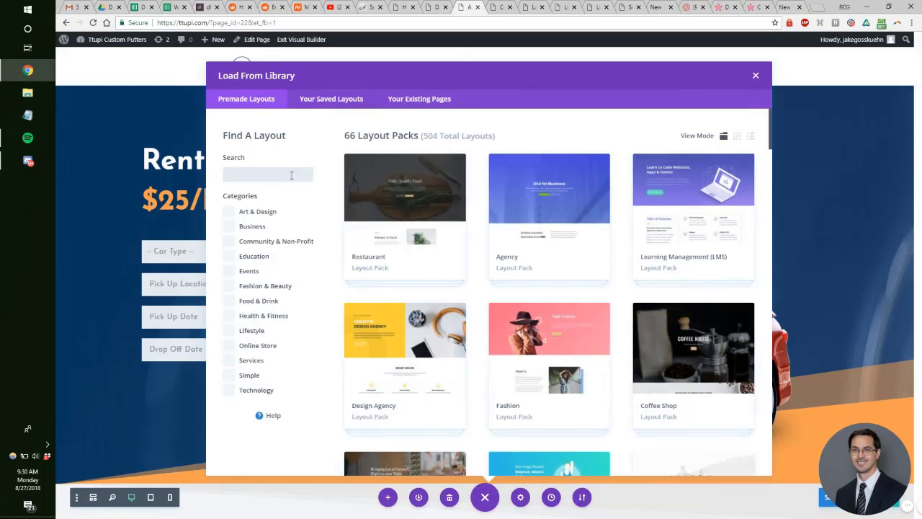
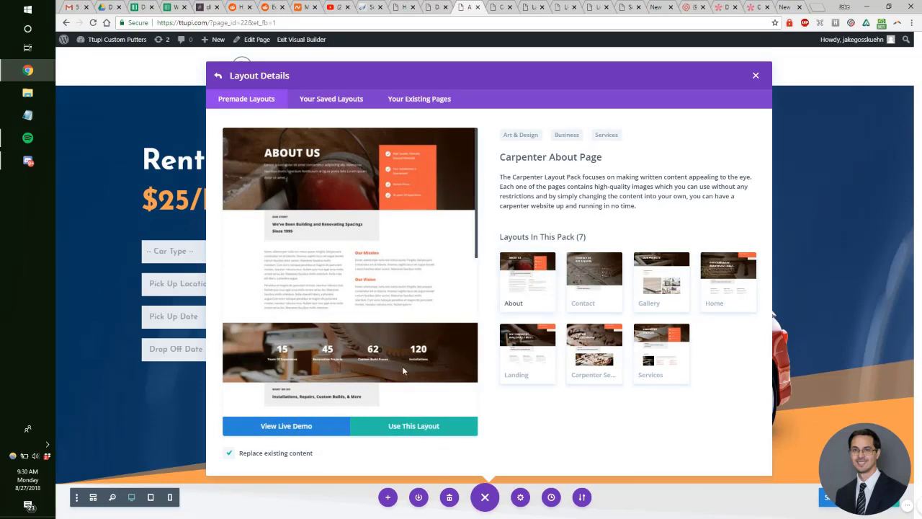
# Step: Apply the Carpenter About Page layout to the About page, replacing its existing content
pyautogui.click(254, 39)
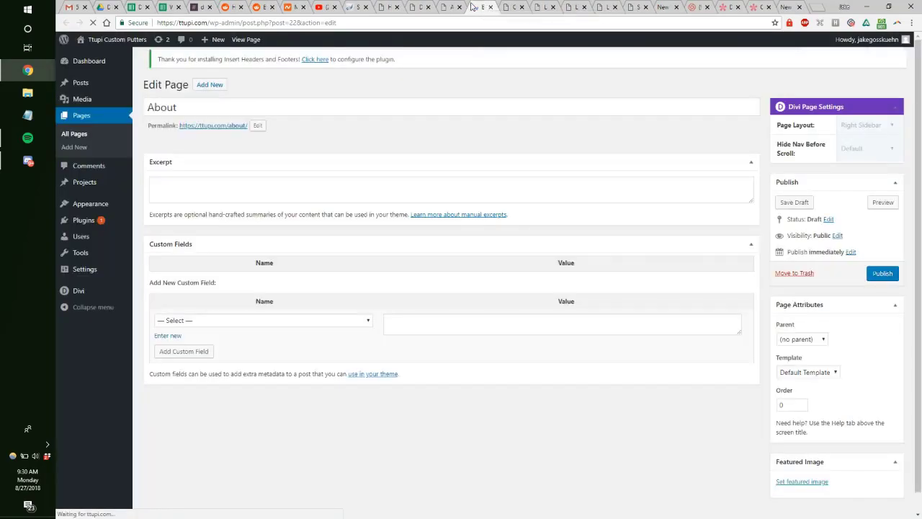
pyautogui.click(452, 6)
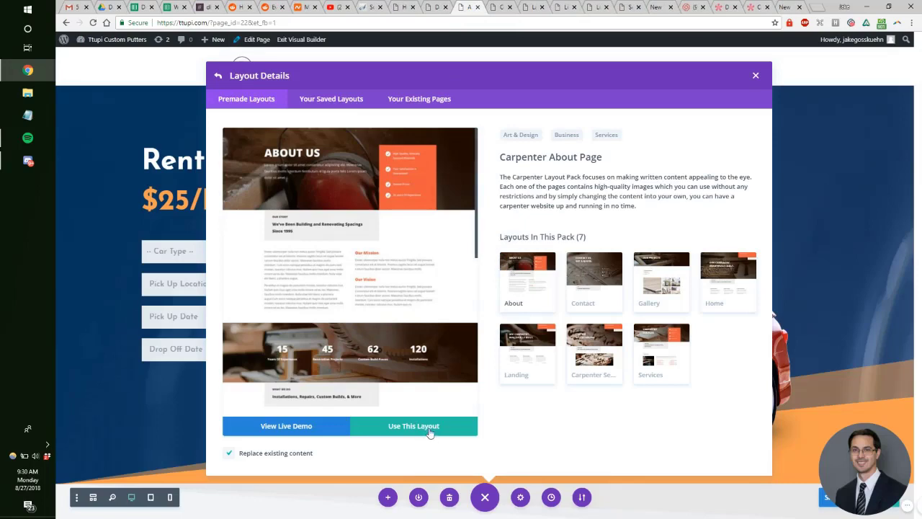
pyautogui.click(429, 431)
pyautogui.click(494, 6)
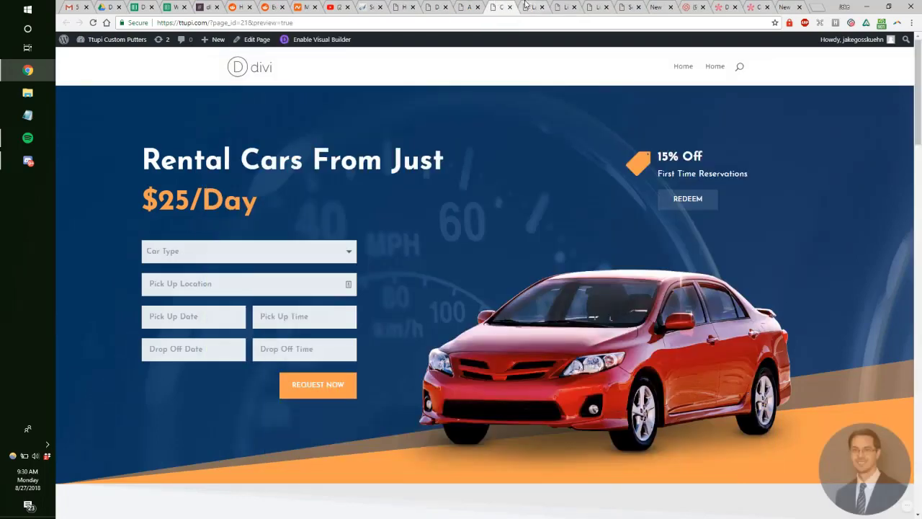
# Step: Turn on the Visual Builder for the Contact page
pyautogui.click(472, 6)
pyautogui.click(497, 6)
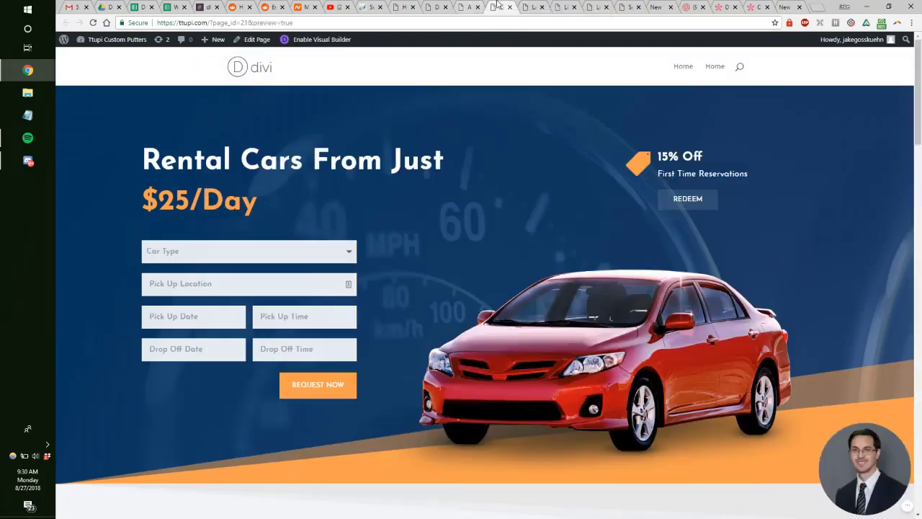
pyautogui.click(322, 41)
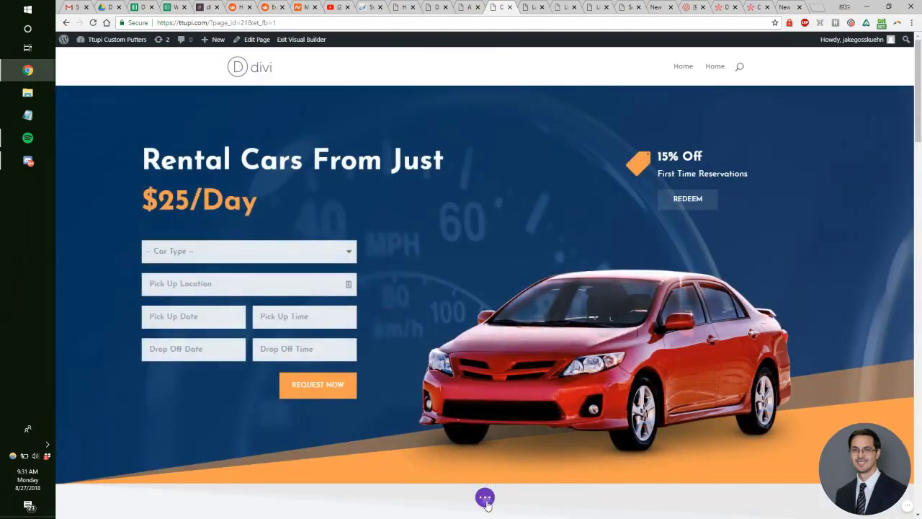
# Step: Search the layout library for 'car' and apply the Car Rental Contact Page layout
pyautogui.click(485, 497)
pyautogui.click(388, 497)
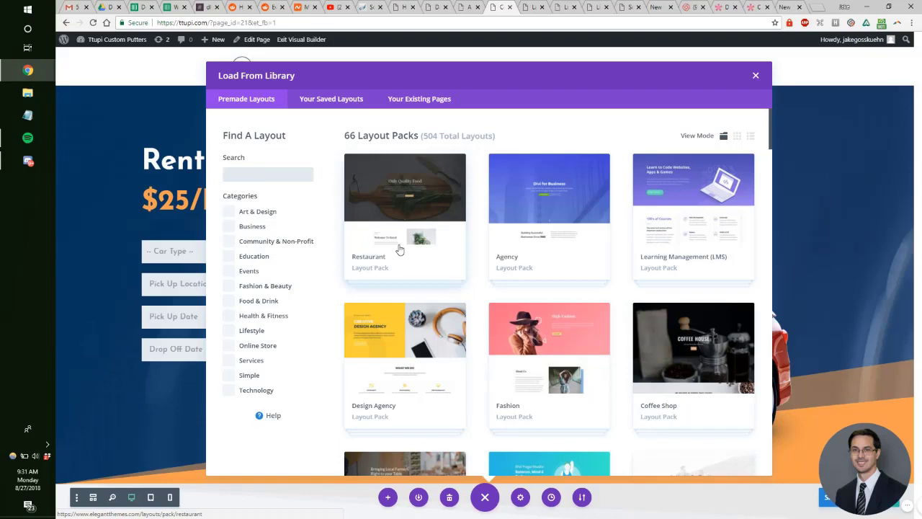
pyautogui.write('car')
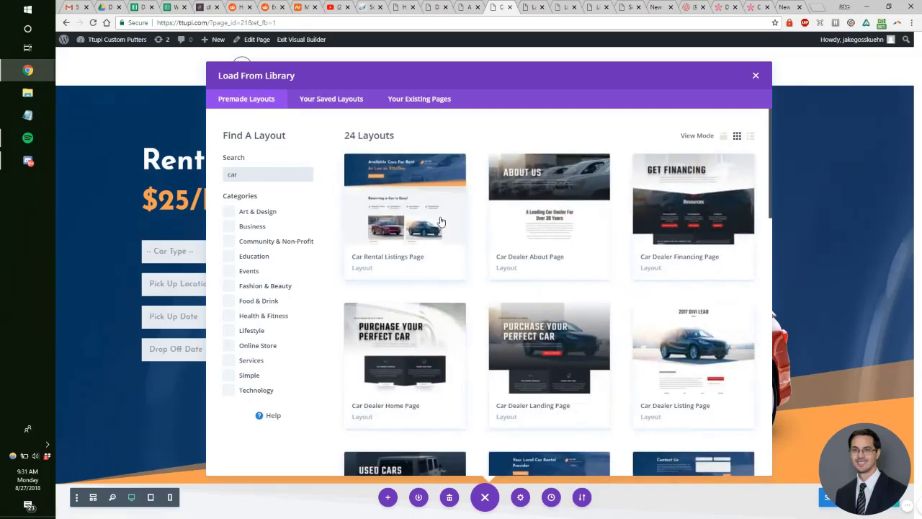
pyautogui.scroll(-1, 554, 277)
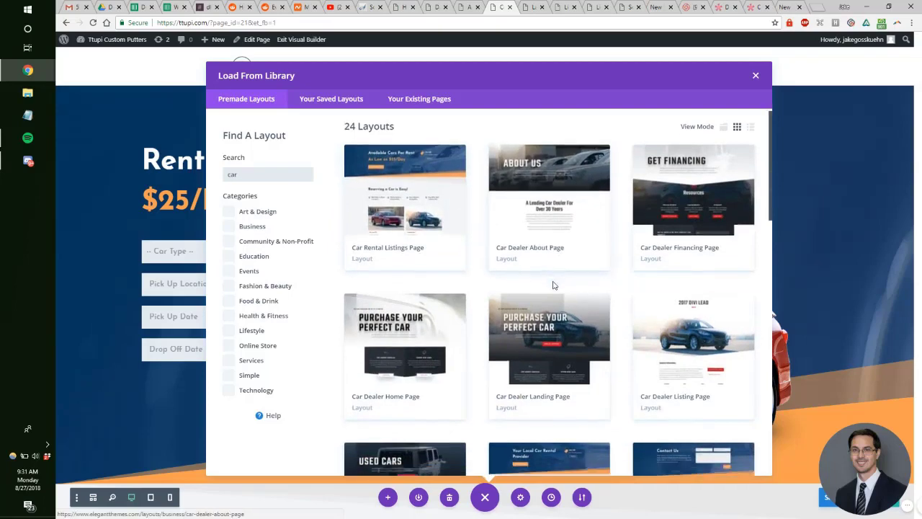
pyautogui.scroll(-3, 590, 290)
pyautogui.click(589, 291)
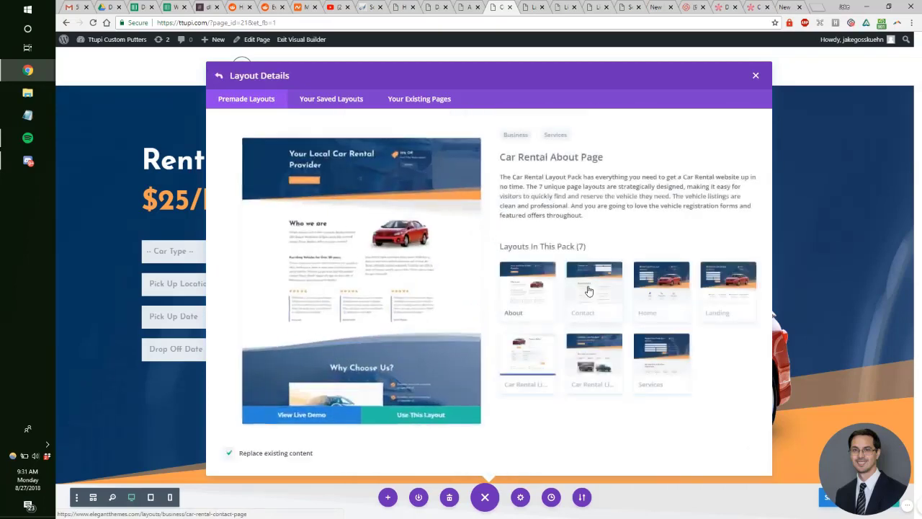
pyautogui.click(587, 290)
pyautogui.click(425, 432)
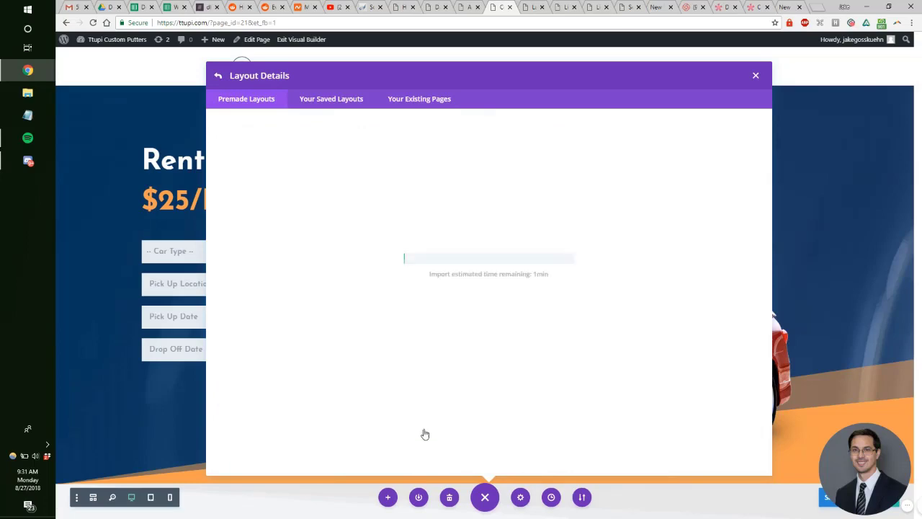
pyautogui.click(533, 7)
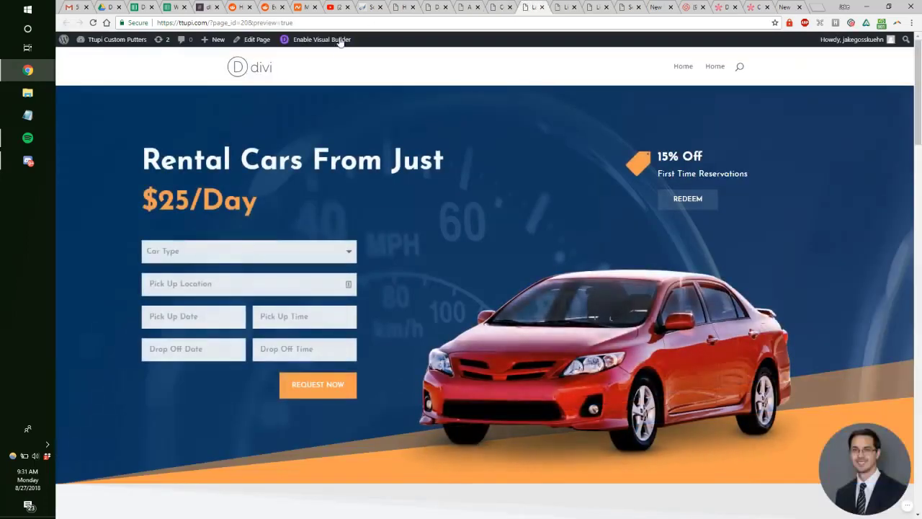
# Step: Turn on the Visual Builder for the Landing page
pyautogui.click(281, 42)
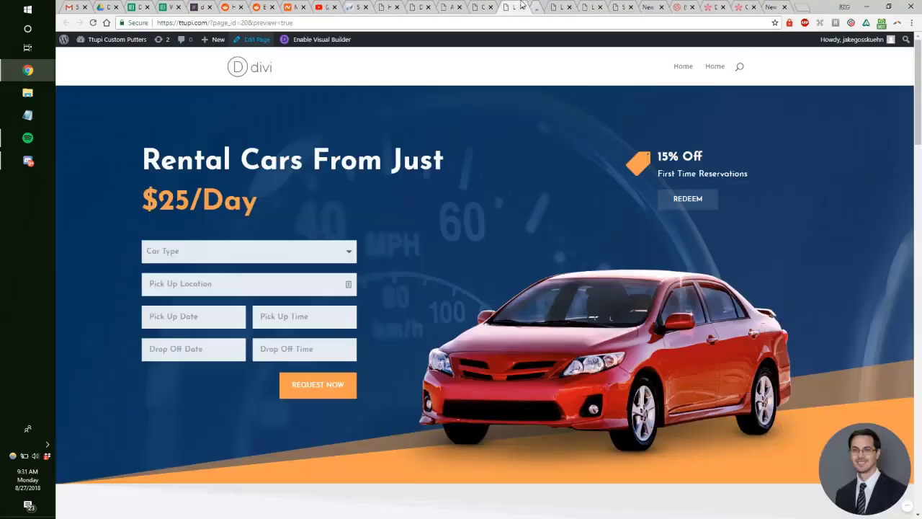
pyautogui.click(552, 7)
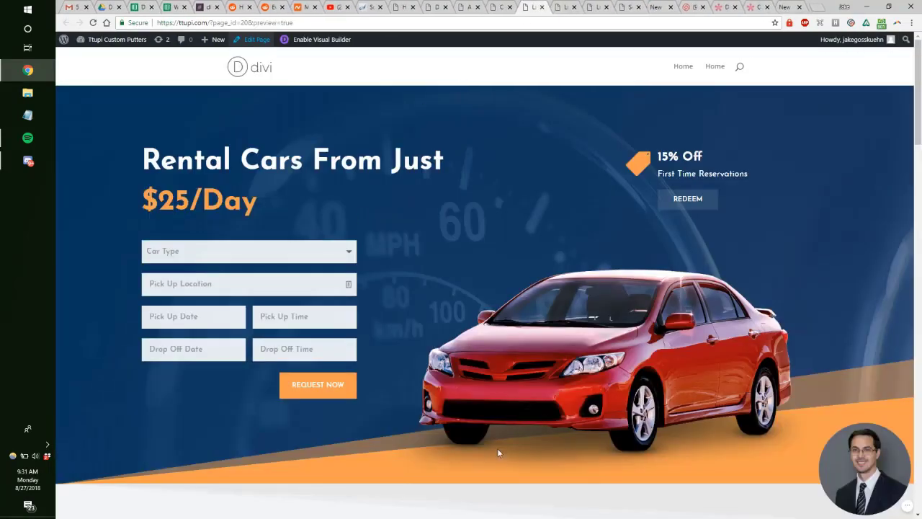
pyautogui.click(315, 37)
pyautogui.click(432, 6)
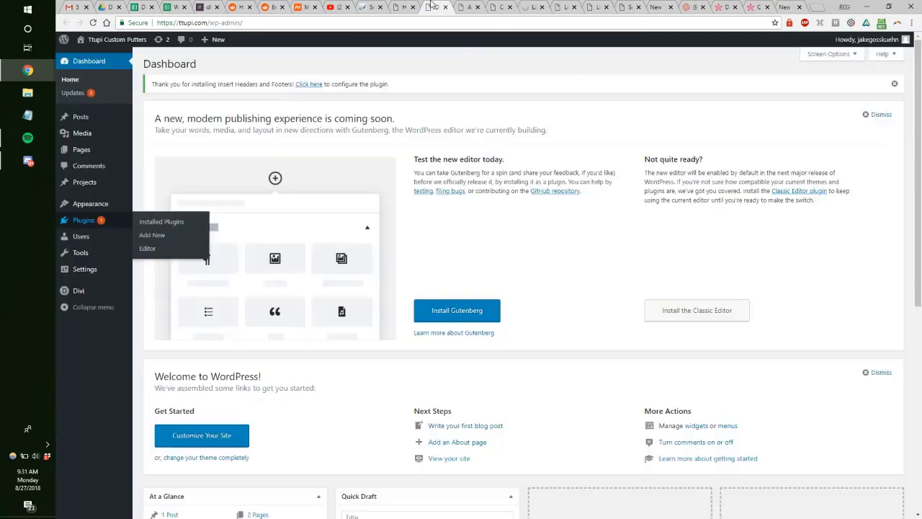
# Step: Publish the About Us page, then bring up the Contact Us and Landing builders
pyautogui.click(467, 6)
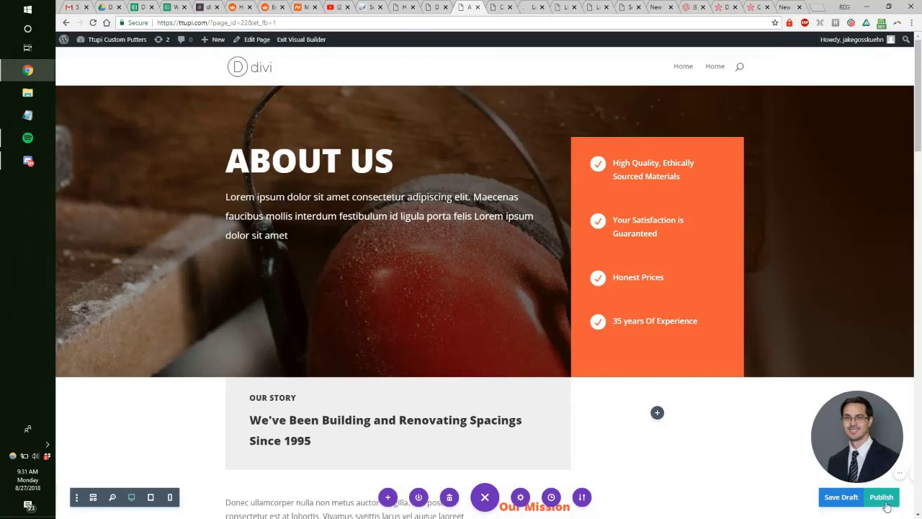
pyautogui.click(883, 499)
pyautogui.click(506, 6)
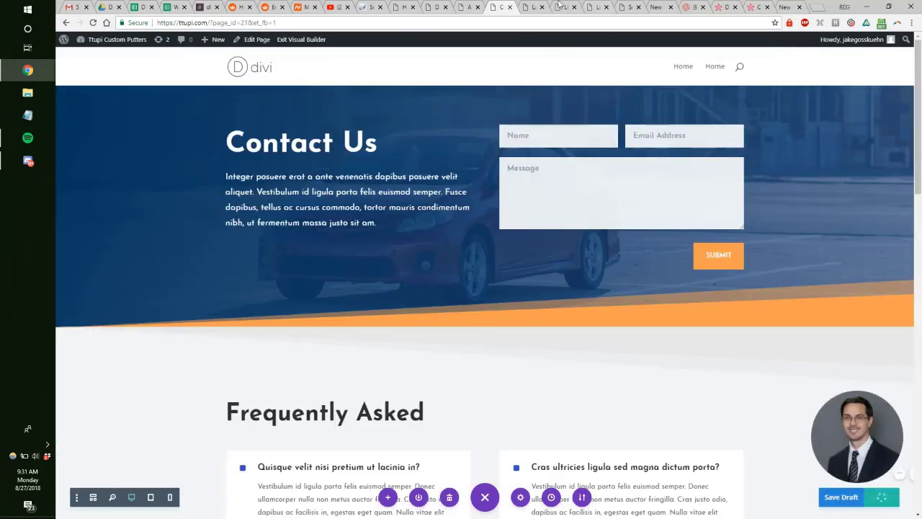
pyautogui.click(534, 6)
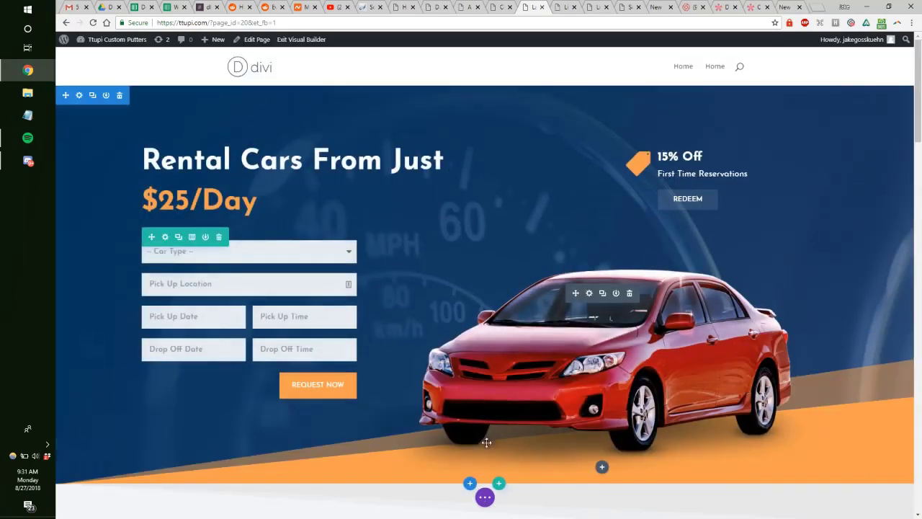
# Step: Load the Car Rental pack's Landing layout from Premade Layouts into the Landing page
pyautogui.click(384, 496)
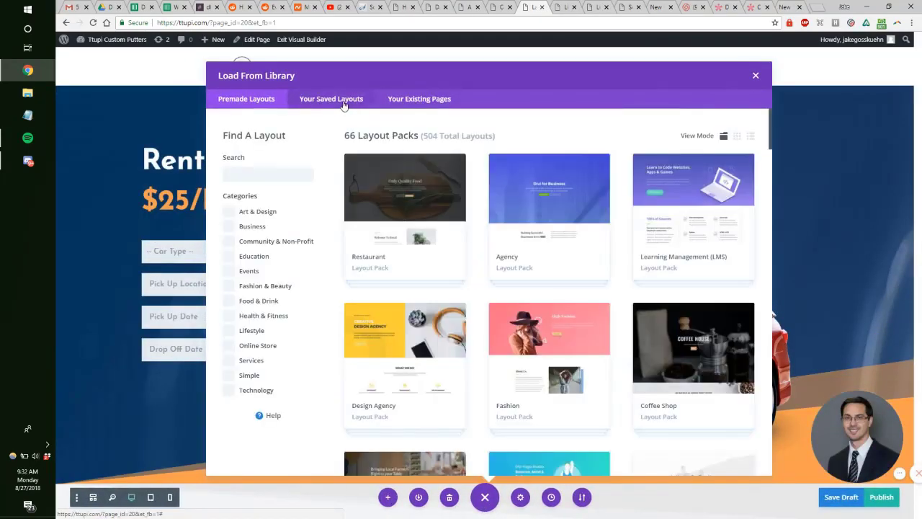
pyautogui.moveTo(770, 130); pyautogui.dragTo(749, 262)
pyautogui.scroll(-10, 750, 263)
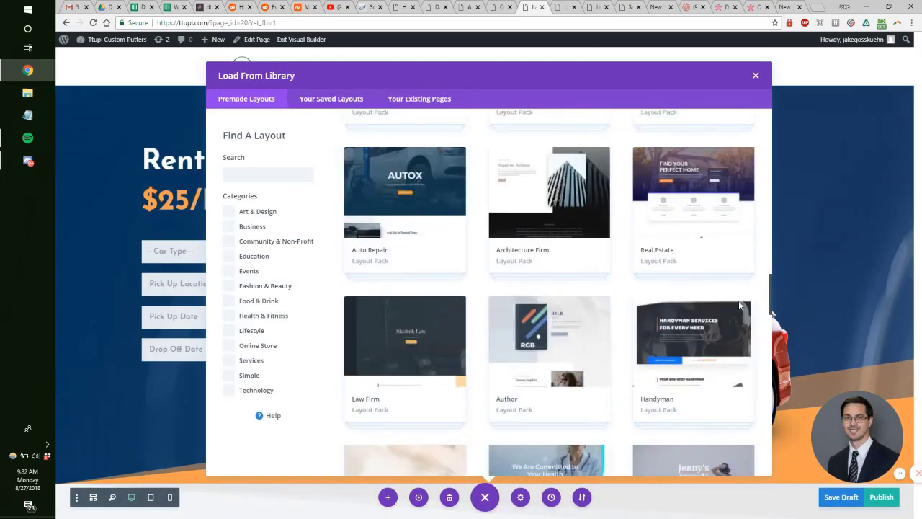
pyautogui.scroll(-8, 737, 327)
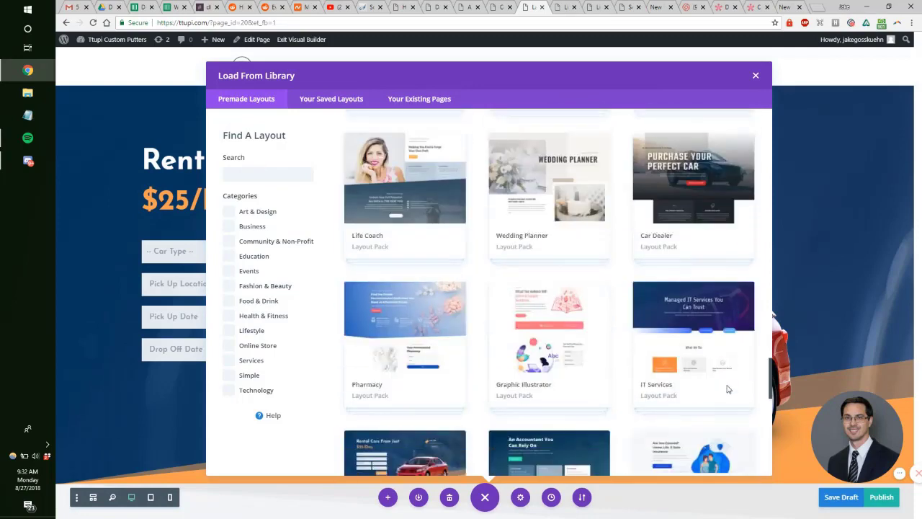
pyautogui.scroll(-3, 727, 391)
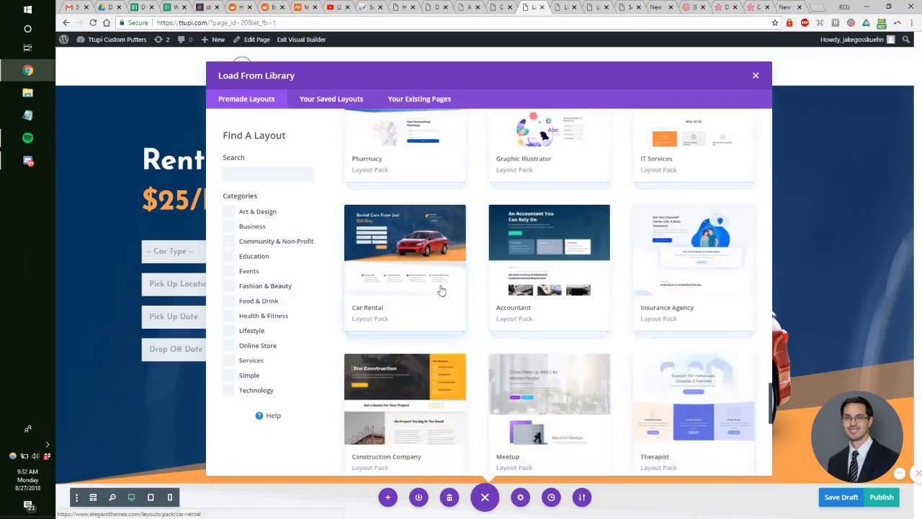
pyautogui.click(442, 289)
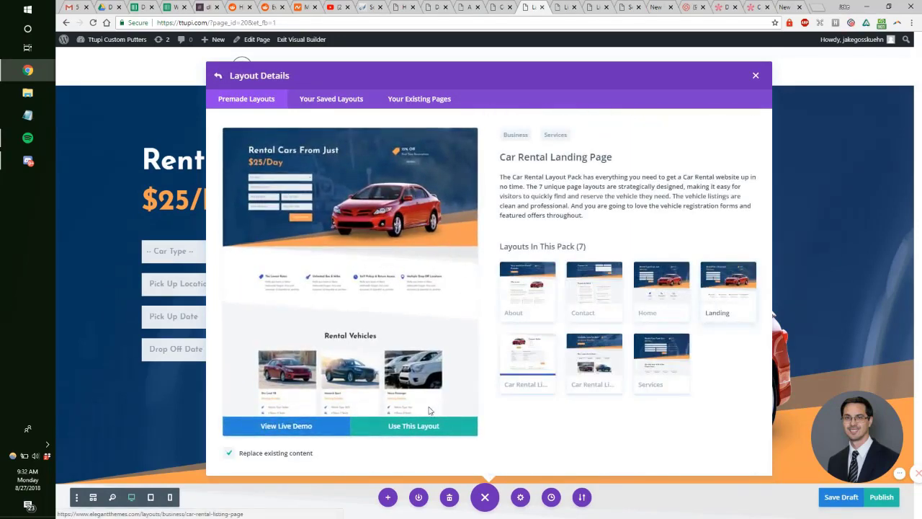
pyautogui.click(432, 428)
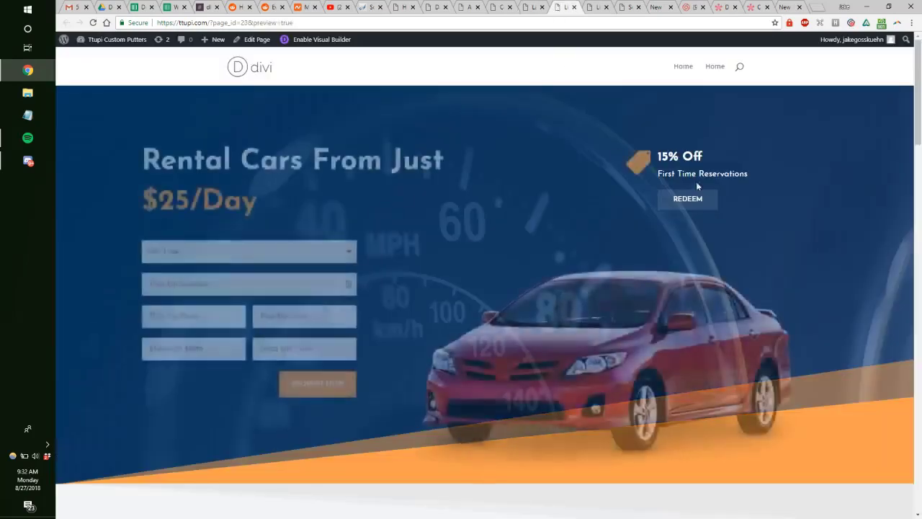
# Step: Close the Listings editor and launch the Visual Builder on the next page preview
pyautogui.middleClick(253, 38)
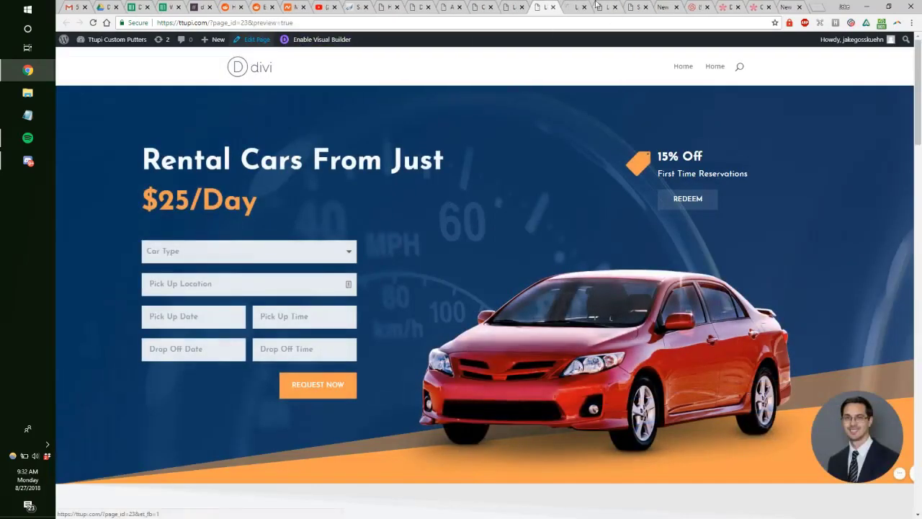
pyautogui.click(580, 5)
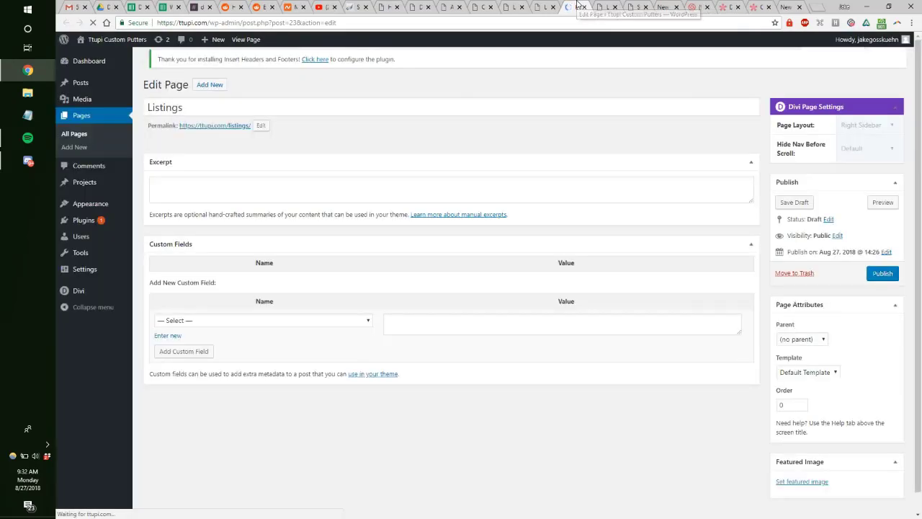
pyautogui.click(582, 6)
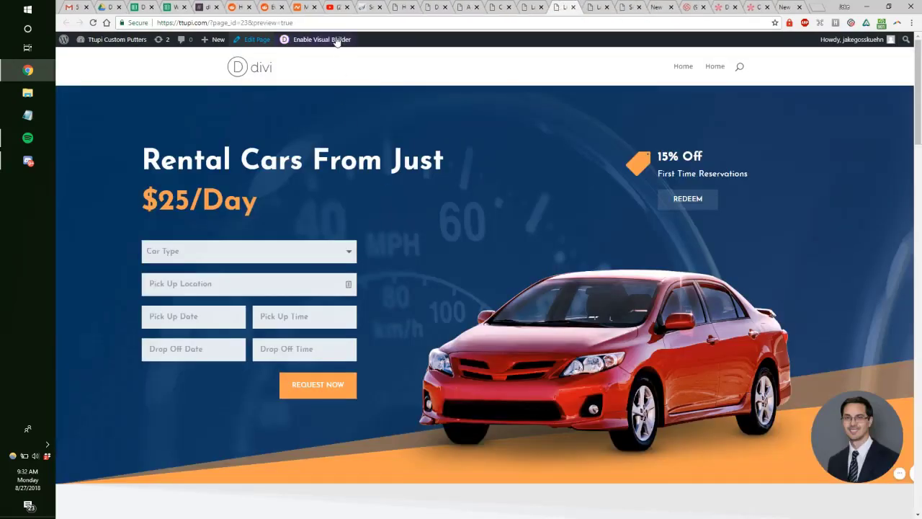
pyautogui.hotkey('ctrl', 'Tab')
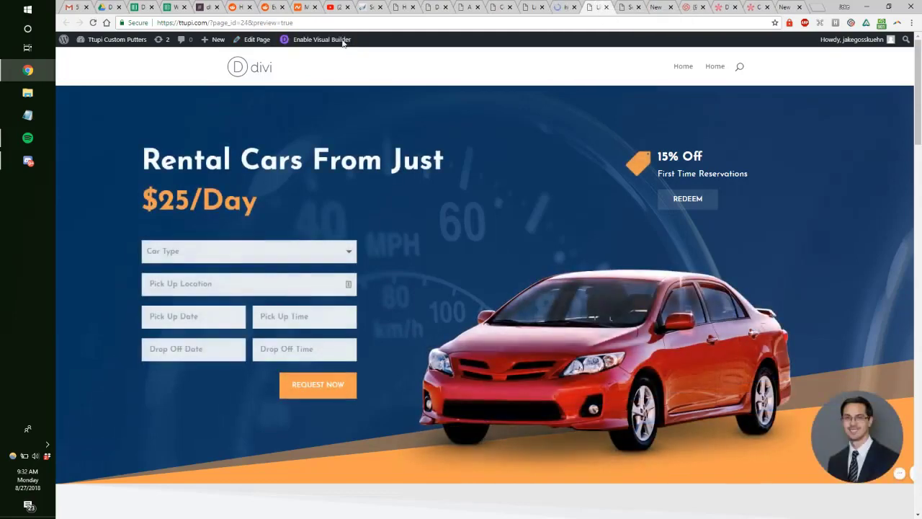
pyautogui.hotkey('ctrl', 'Tab')
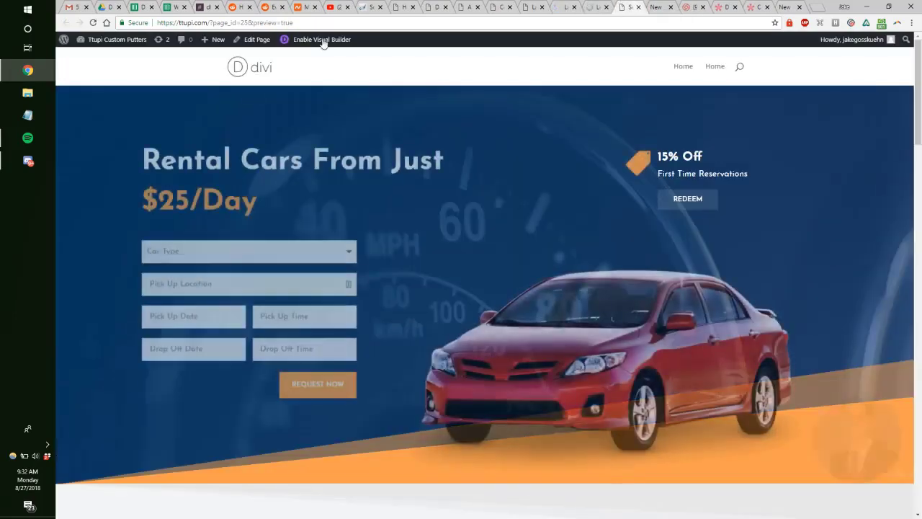
pyautogui.click(549, 6)
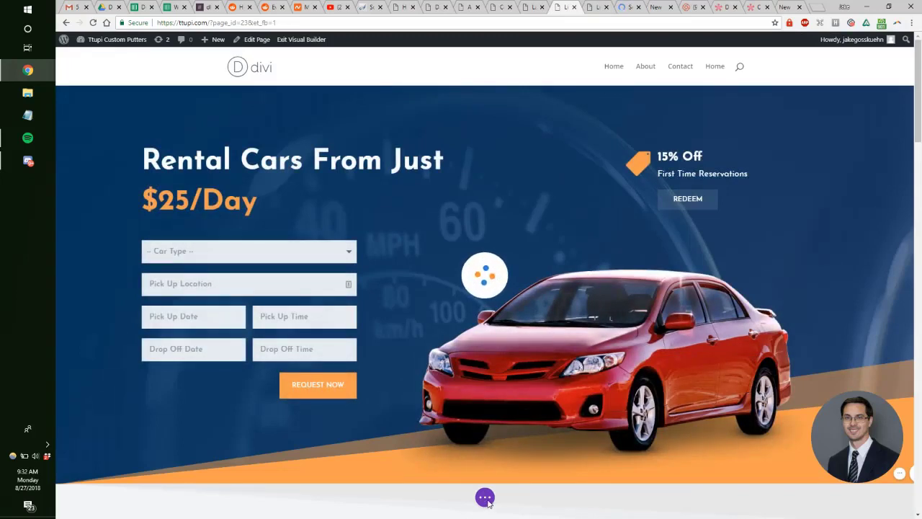
# Step: Reload the builder that timed out and launch the Visual Builder on that page
pyautogui.hotkey('ctrl', 'Tab')
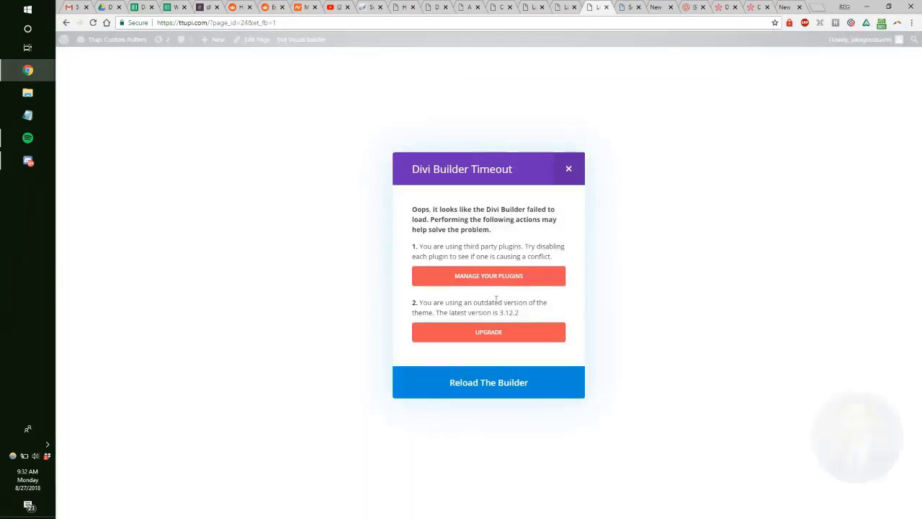
pyautogui.click(569, 168)
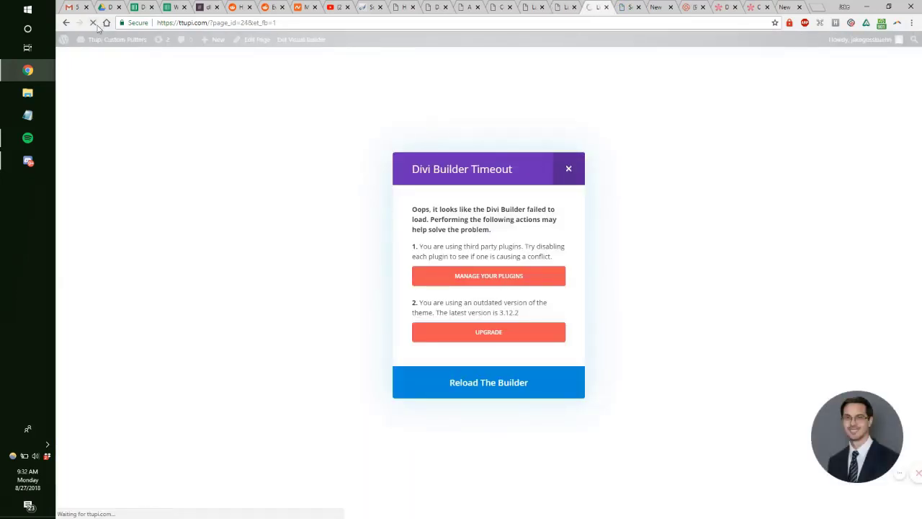
pyautogui.hotkey('ctrl', 'Tab')
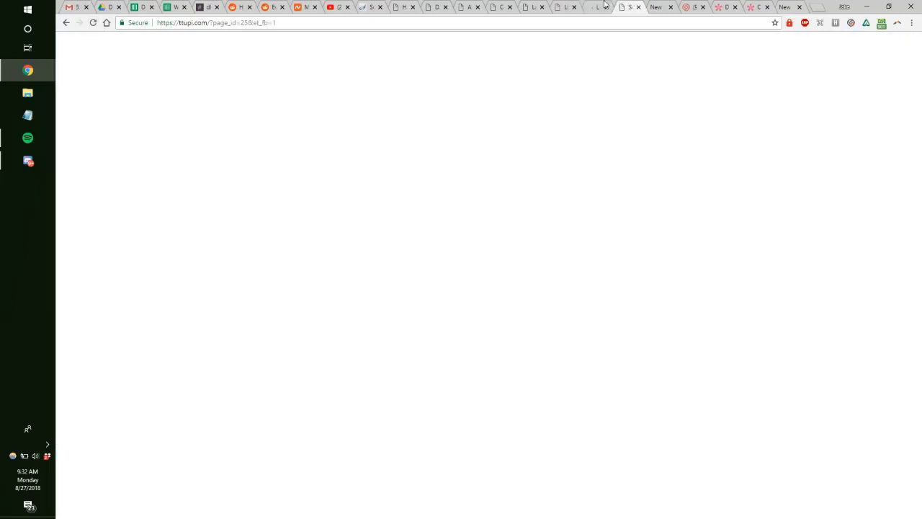
pyautogui.hotkey('ctrl', 'shift', 'Tab')
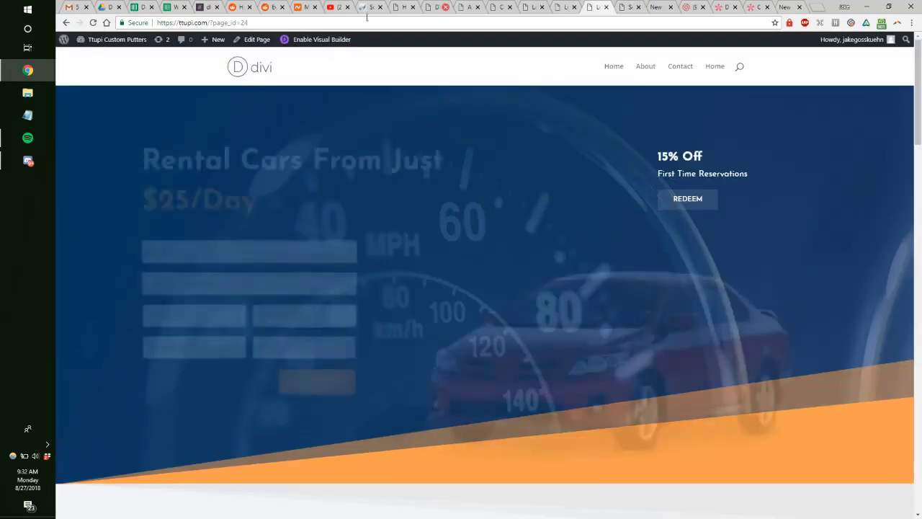
pyautogui.click(330, 42)
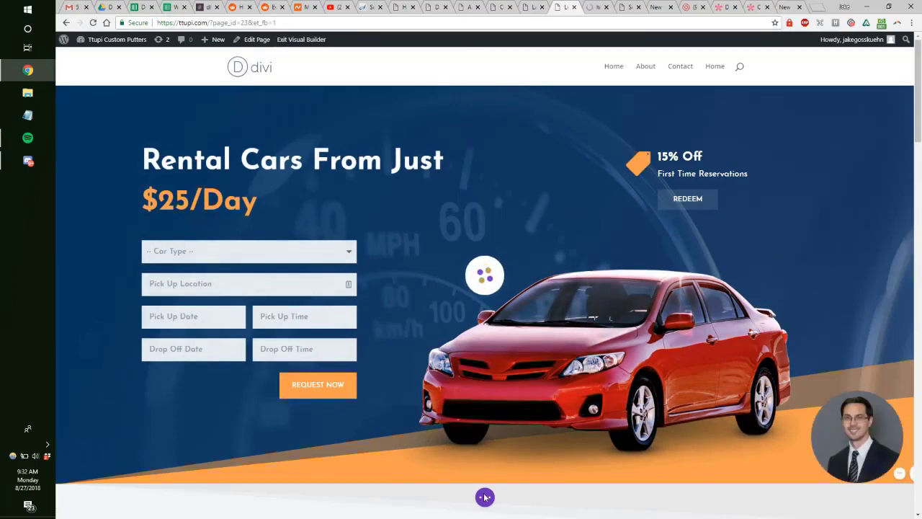
pyautogui.hotkey('ctrl', 'Tab')
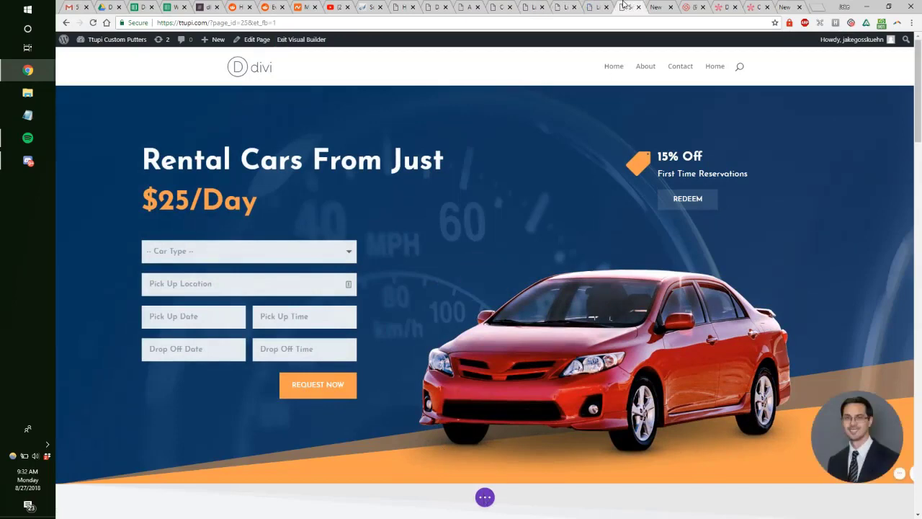
# Step: Import a Car Rental pack layout from the library into the current page
pyautogui.click(485, 497)
pyautogui.click(419, 498)
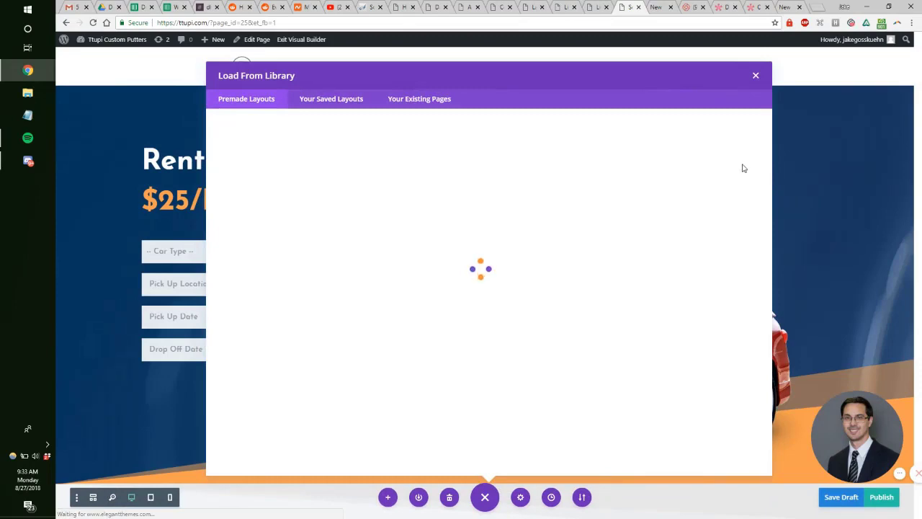
pyautogui.moveTo(769, 142); pyautogui.dragTo(754, 393)
pyautogui.click(426, 429)
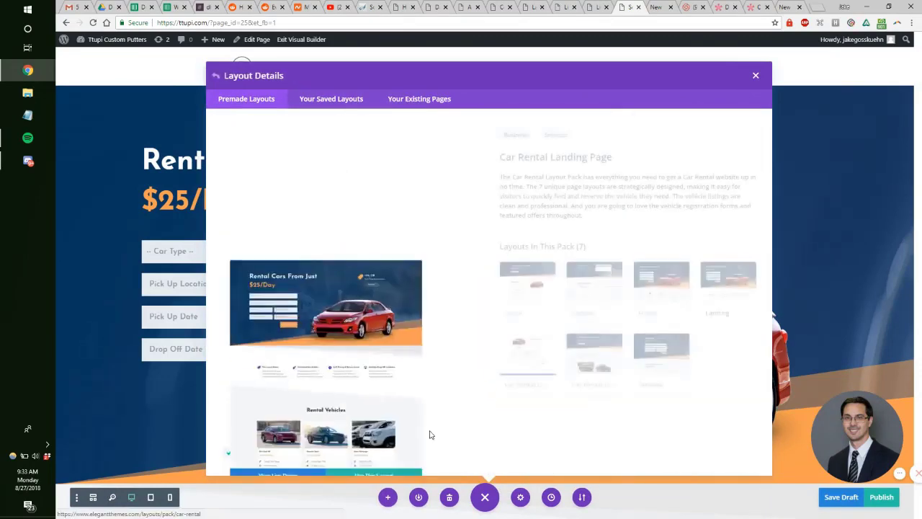
pyautogui.click(445, 428)
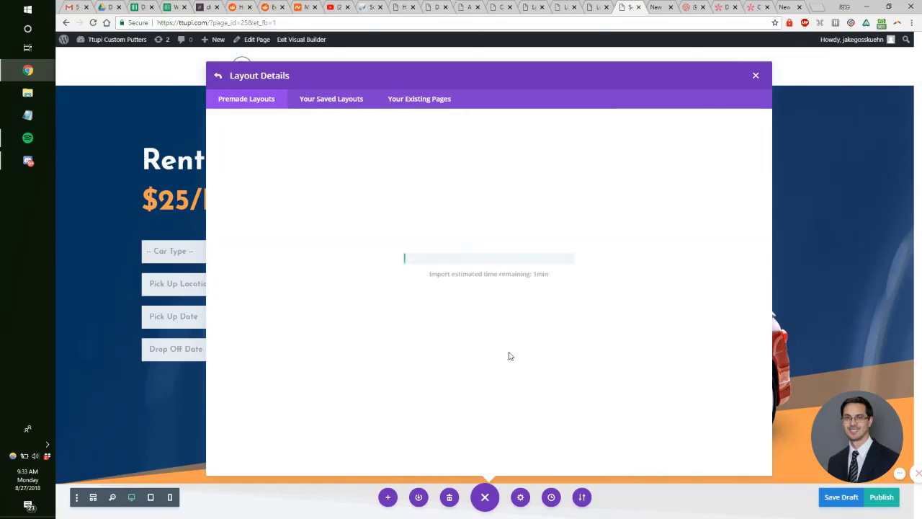
# Step: Import the Car Rental Listings Page layout into the neighbouring page
pyautogui.click(592, 6)
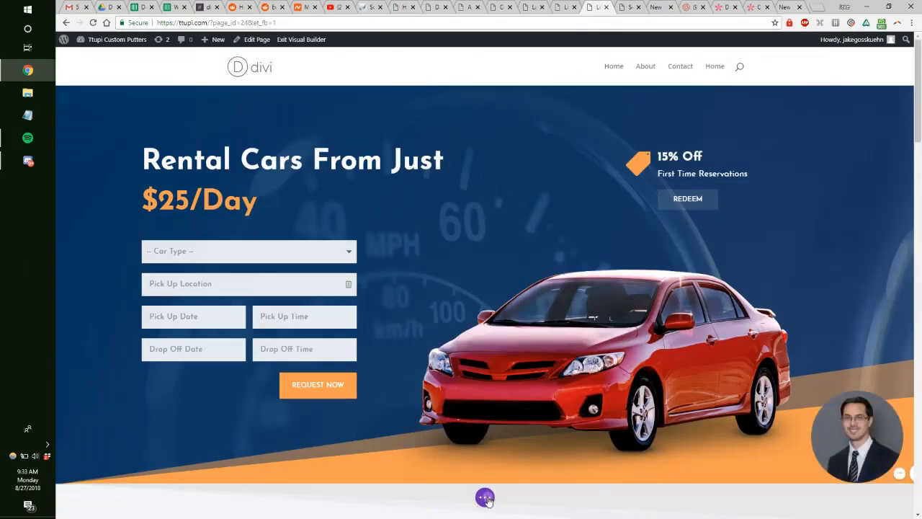
pyautogui.click(388, 497)
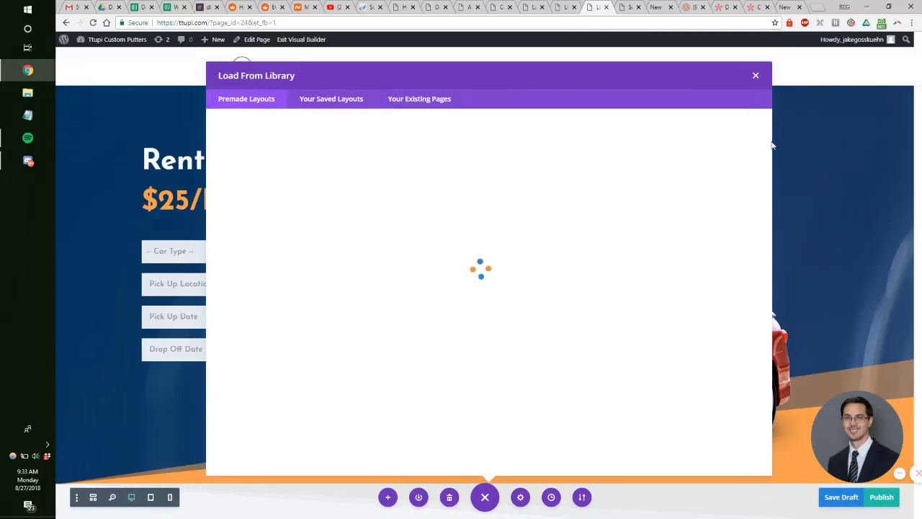
pyautogui.moveTo(770, 137); pyautogui.dragTo(761, 375)
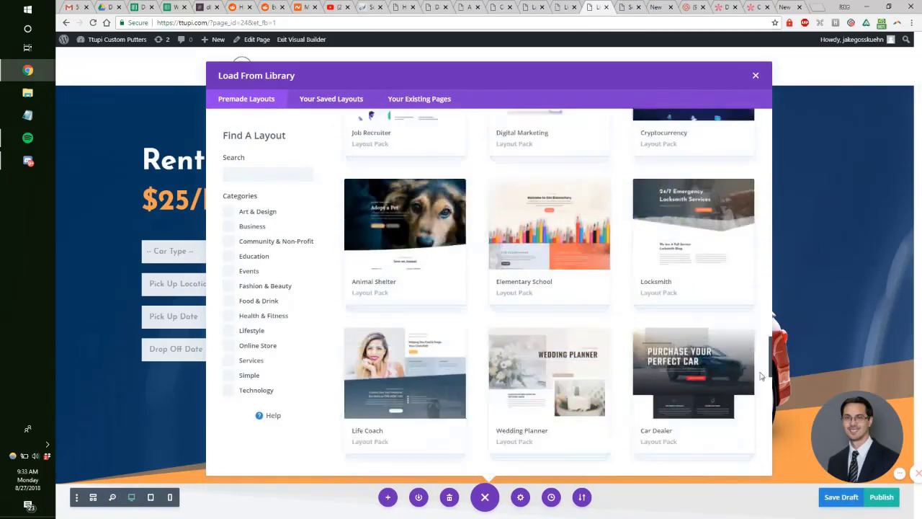
pyautogui.scroll(-7, 539, 289)
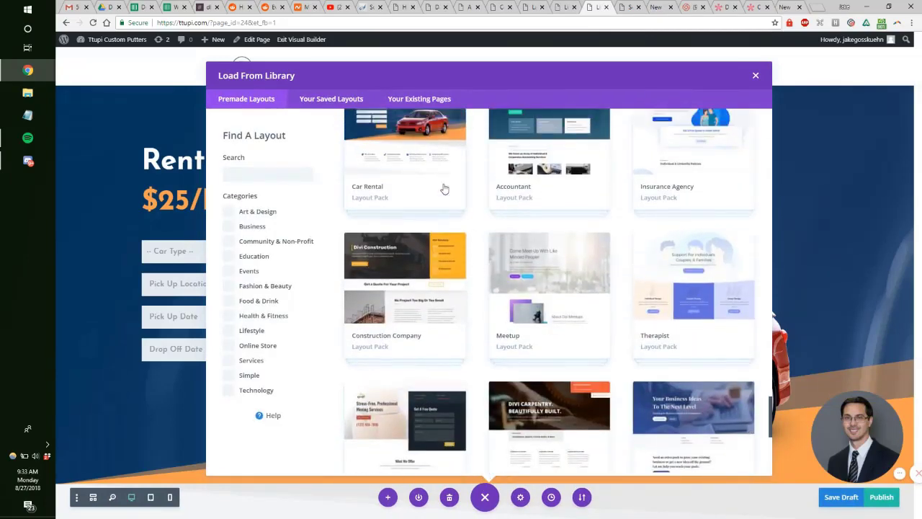
pyautogui.click(445, 189)
pyautogui.click(589, 360)
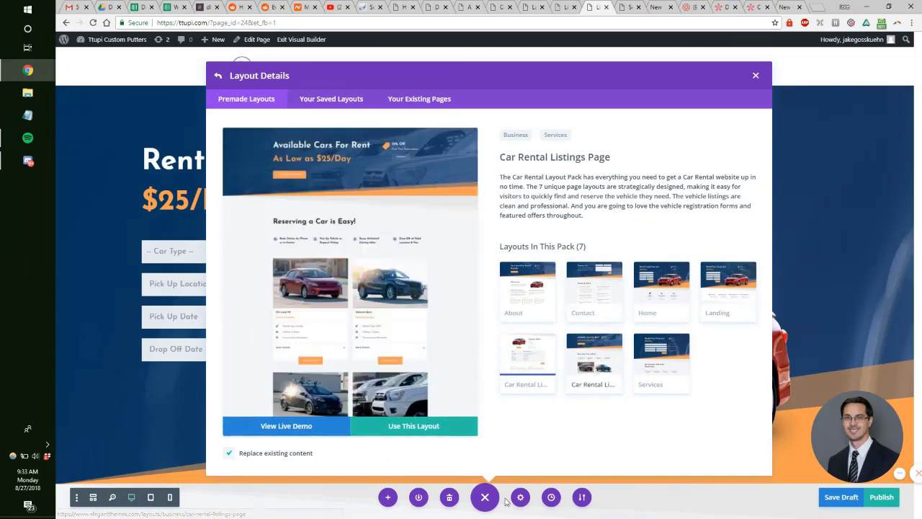
pyautogui.click(537, 373)
pyautogui.click(425, 426)
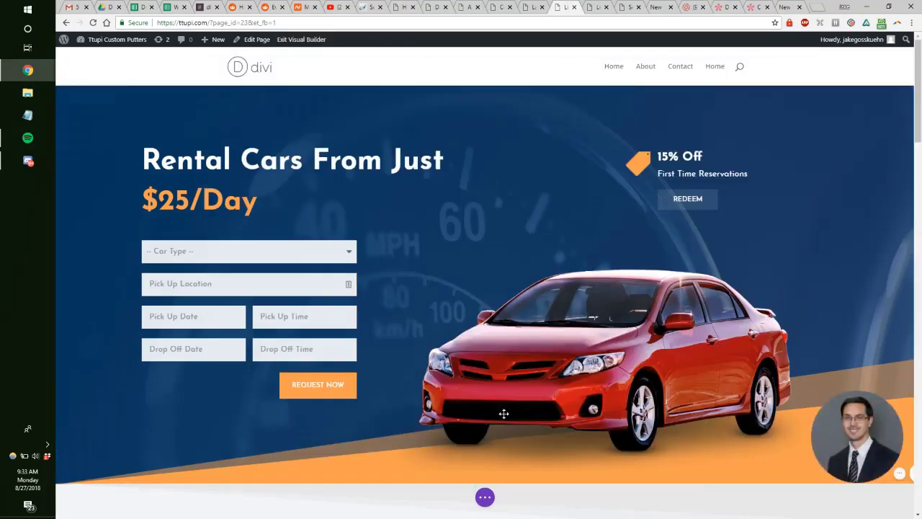
# Step: Import another Car Rental listings layout into the next page from the library
pyautogui.click(485, 497)
pyautogui.click(387, 497)
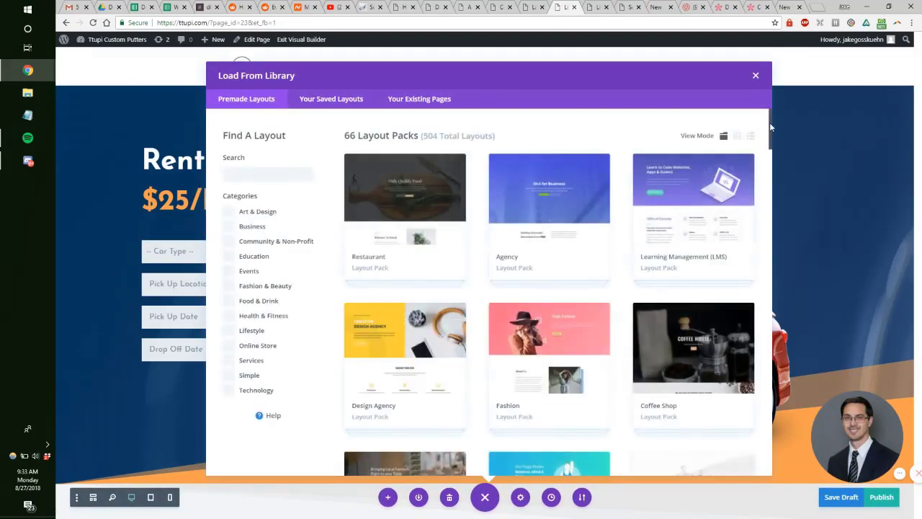
pyautogui.moveTo(769, 127); pyautogui.dragTo(755, 429)
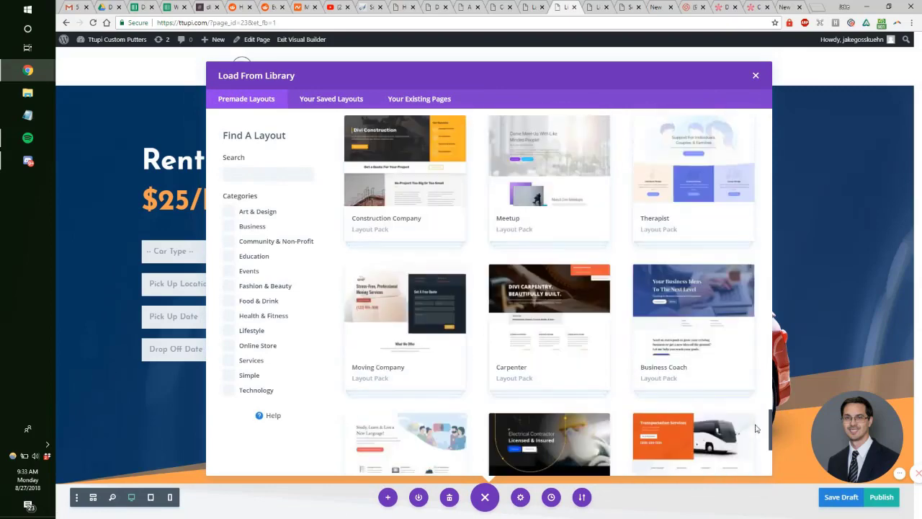
pyautogui.scroll(4, 528, 366)
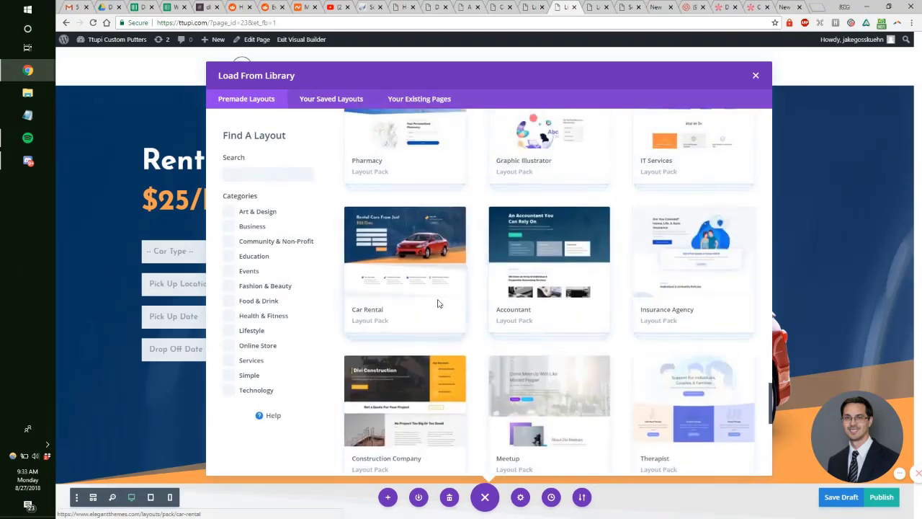
pyautogui.click(438, 304)
pyautogui.click(514, 351)
pyautogui.click(567, 361)
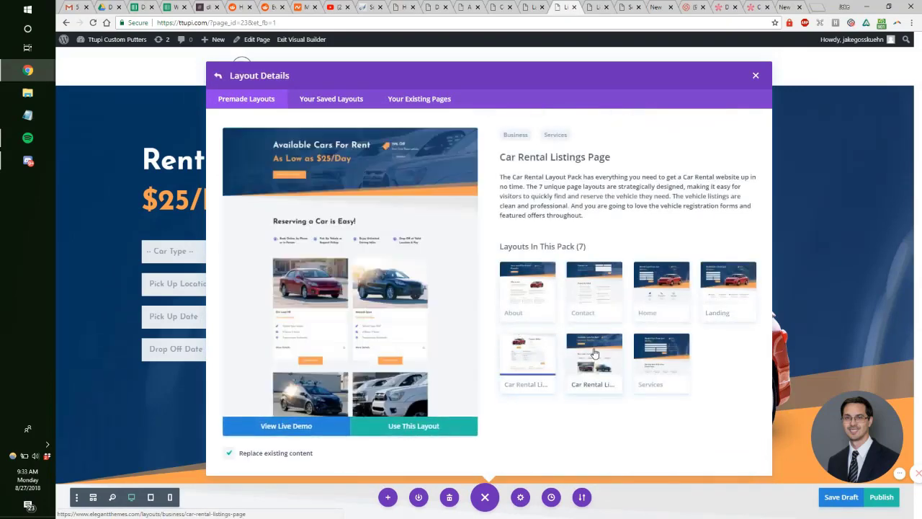
pyautogui.click(437, 428)
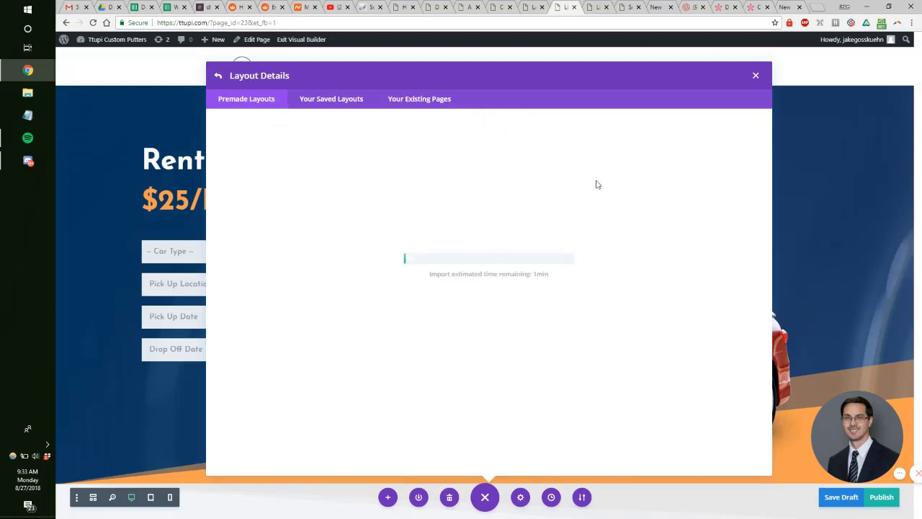
pyautogui.click(465, 7)
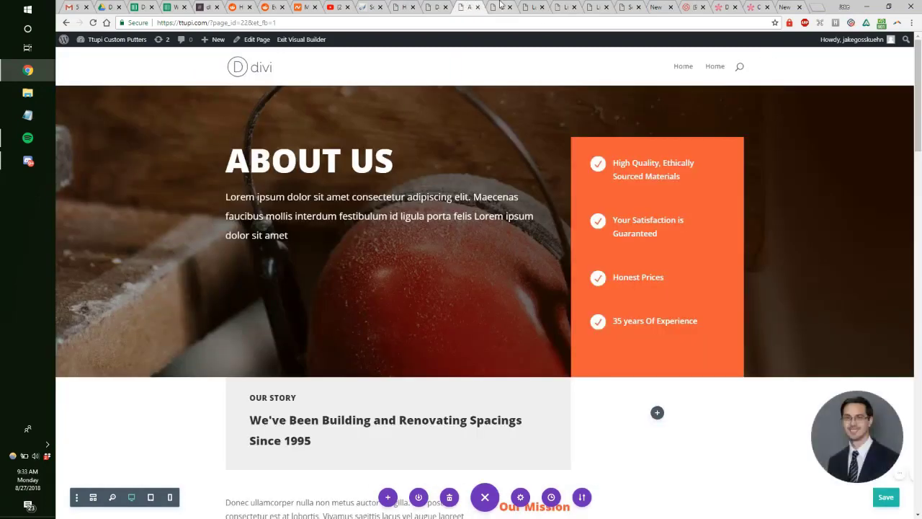
# Step: Check the imported layouts on the About Us, Compact Sedan and Available Cars pages
pyautogui.click(500, 7)
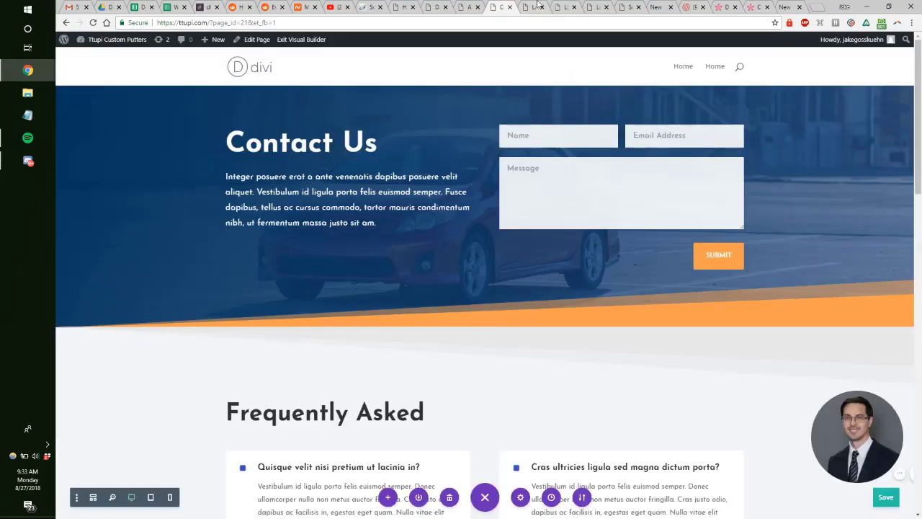
pyautogui.click(539, 5)
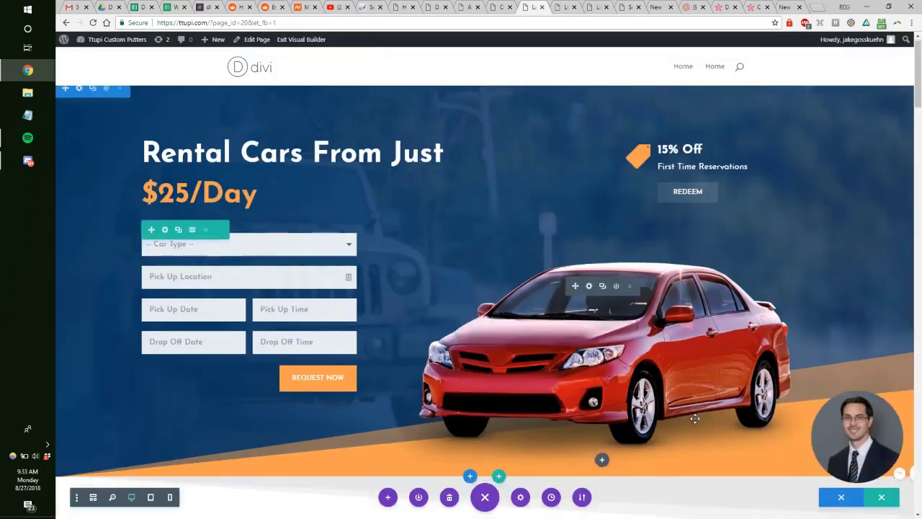
pyautogui.scroll(-4, 712, 410)
pyautogui.scroll(3, 712, 410)
pyautogui.click(567, 5)
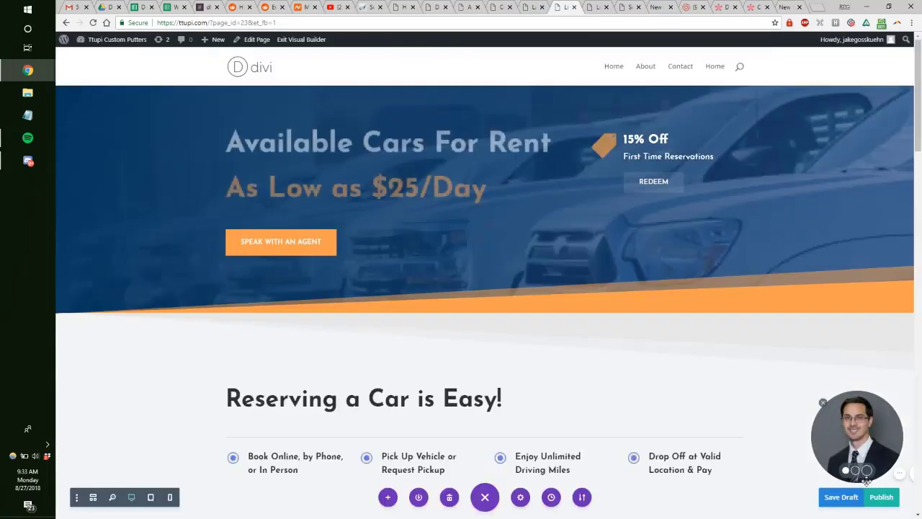
pyautogui.click(603, 6)
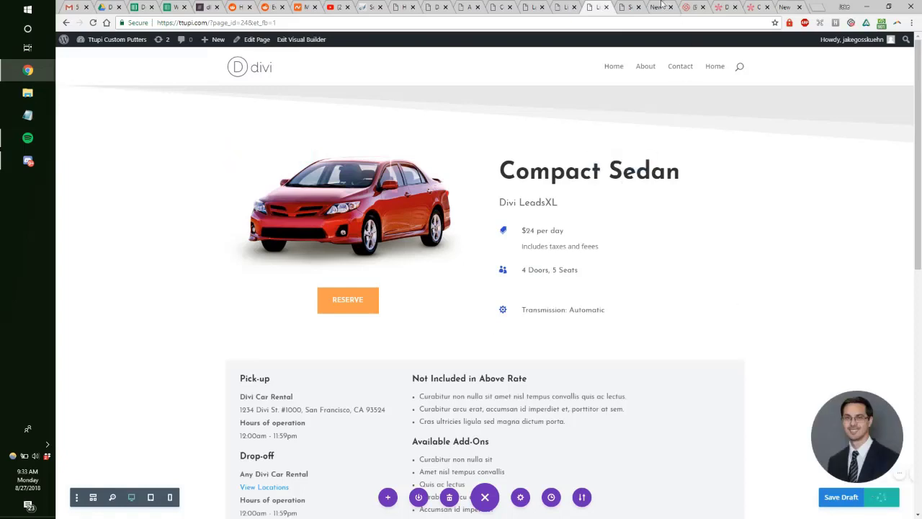
pyautogui.hotkey('ctrl', 'Tab')
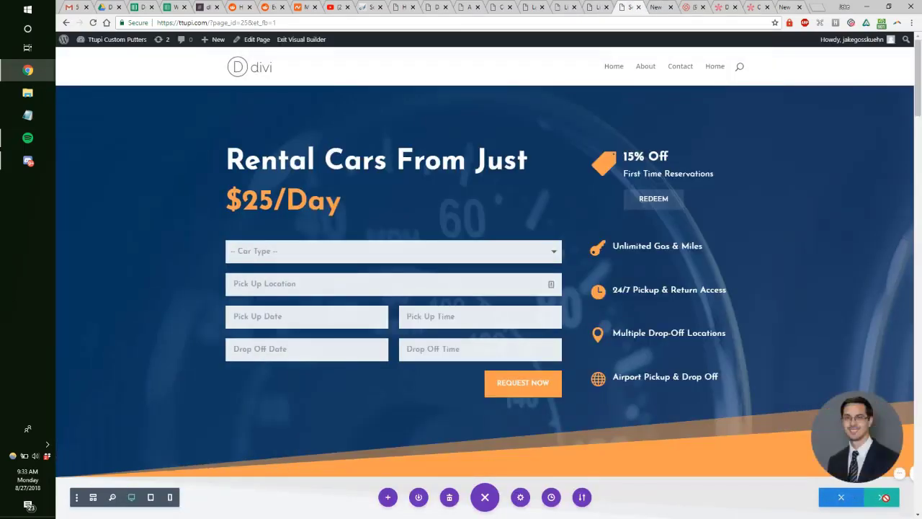
pyautogui.click(604, 5)
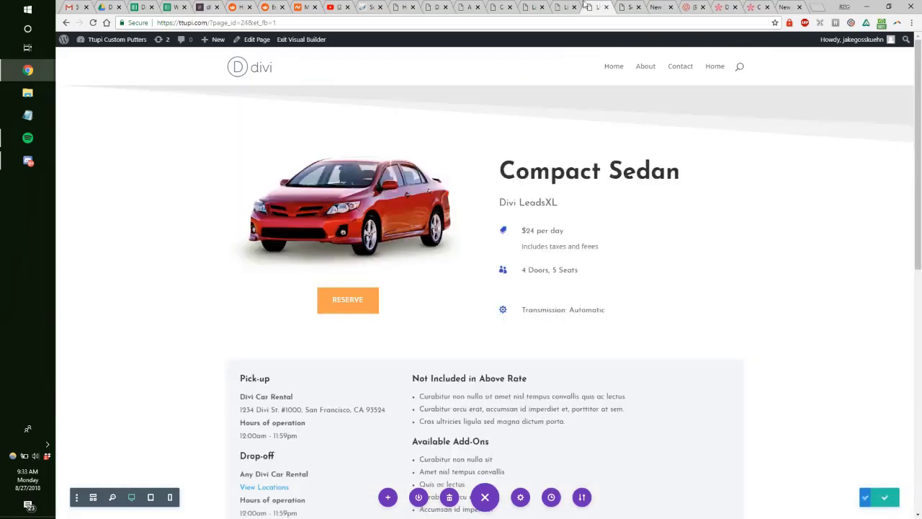
pyautogui.click(580, 6)
# Step: Look over the Contact Us and About Us pages, then review the car-rental landing page layout
pyautogui.click(540, 6)
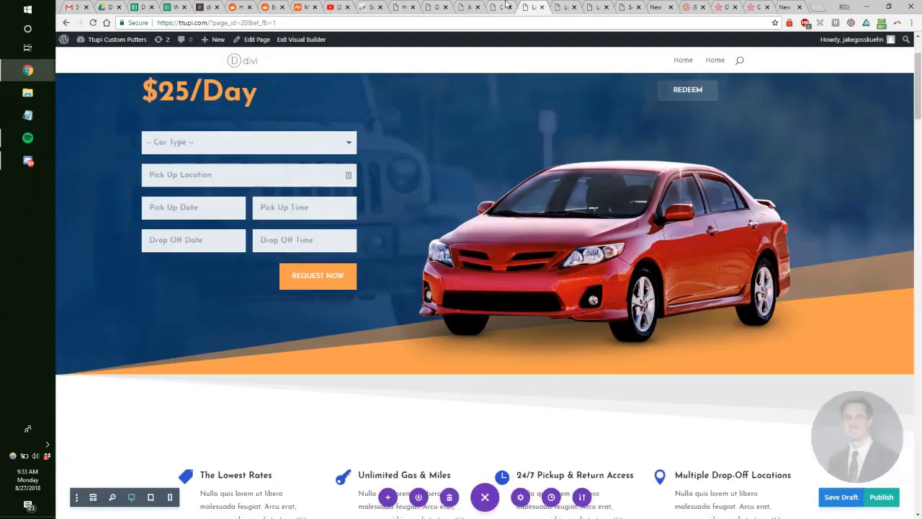
pyautogui.click(504, 6)
pyautogui.click(476, 6)
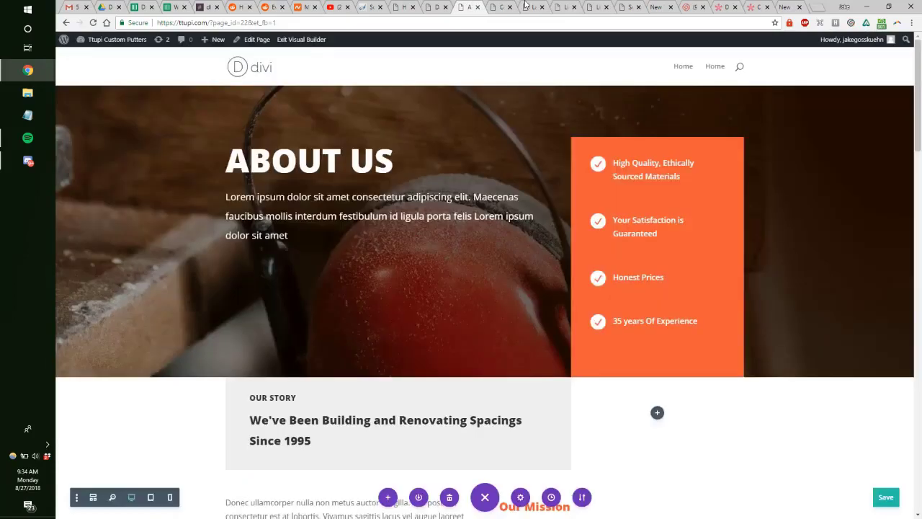
pyautogui.click(530, 7)
pyautogui.scroll(-15, 535, 113)
pyautogui.scroll(-10, 535, 113)
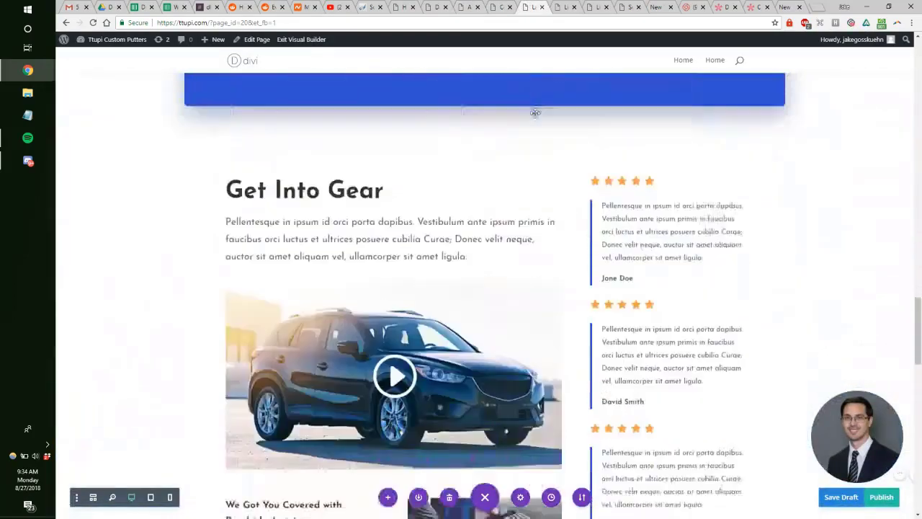
pyautogui.scroll(2, 536, 112)
pyautogui.scroll(10, 536, 111)
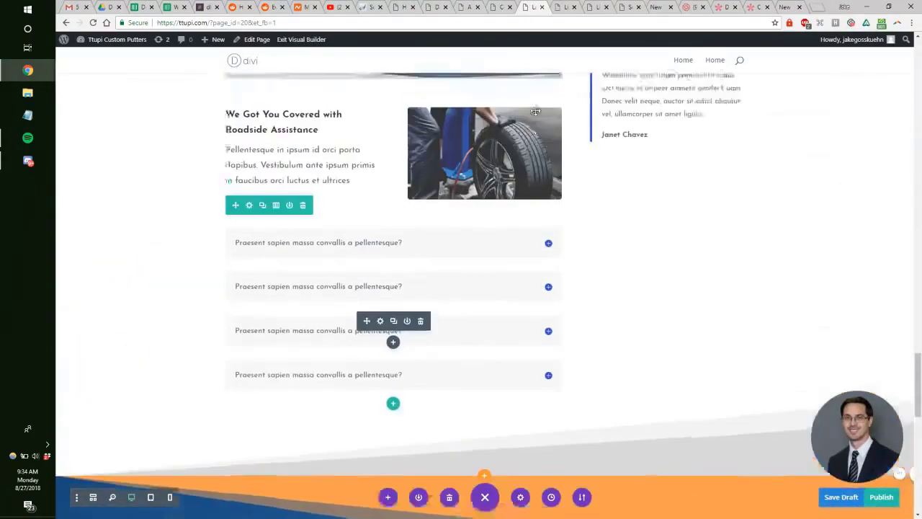
pyautogui.scroll(8, 536, 112)
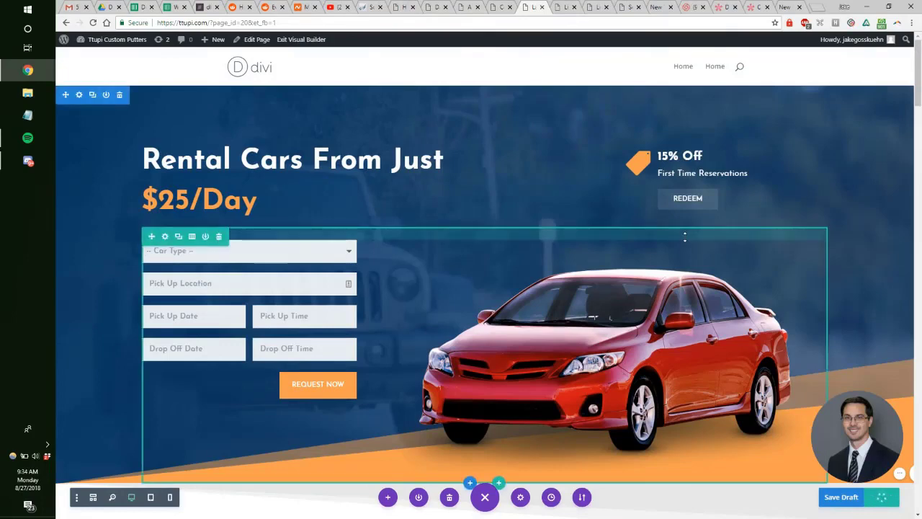
# Step: On the Home page, strip '?page_id=9&et_fb=1#' from the address, leaving the bare site URL
pyautogui.click(407, 7)
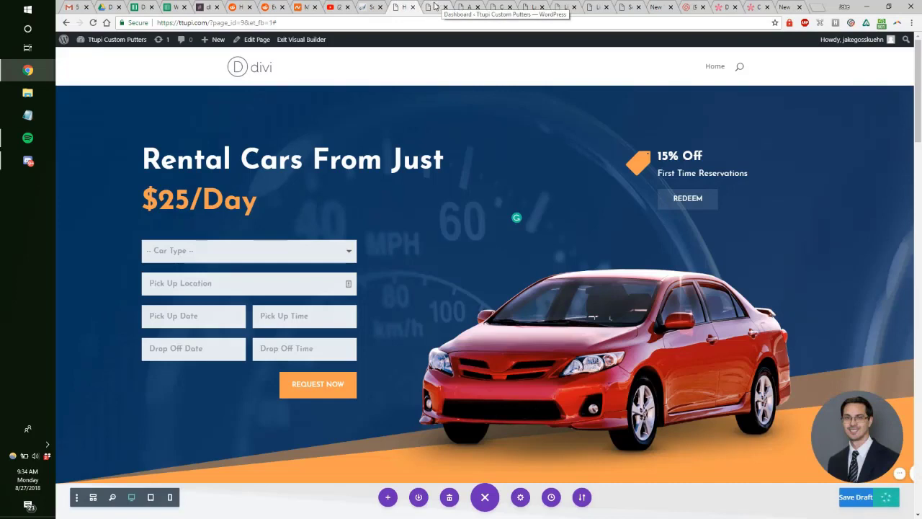
pyautogui.moveTo(141, 44)
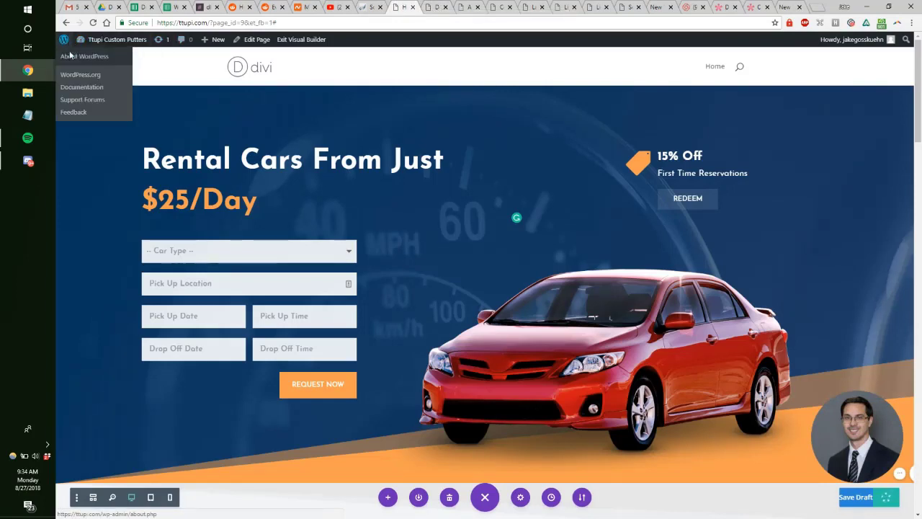
pyautogui.moveTo(210, 23); pyautogui.dragTo(370, 25)
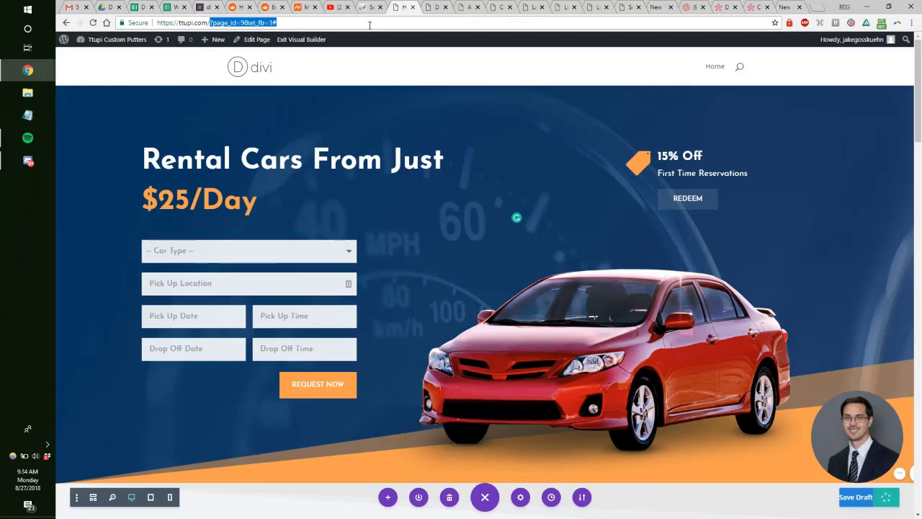
pyautogui.press('BackSpace')
pyautogui.click(394, 178)
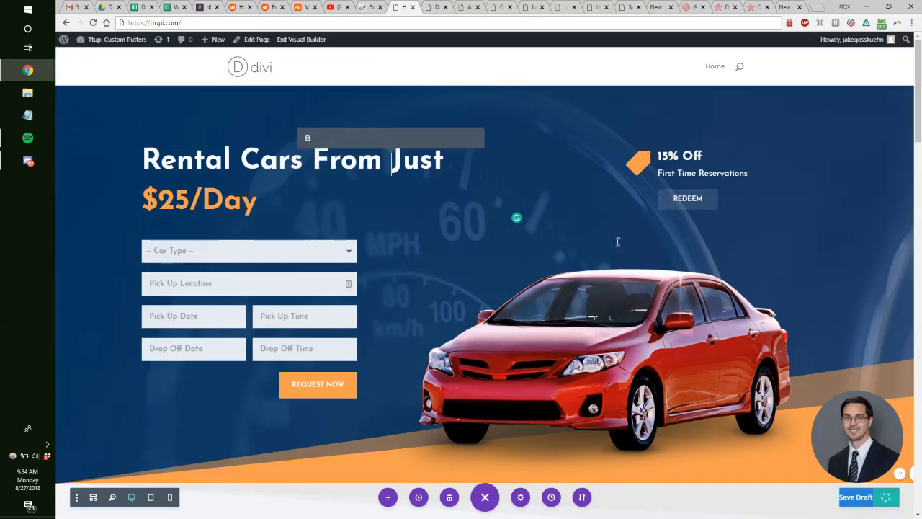
# Step: Open the live site from the Dashboard's Visit Site link to check its menu, then return
pyautogui.click(425, 6)
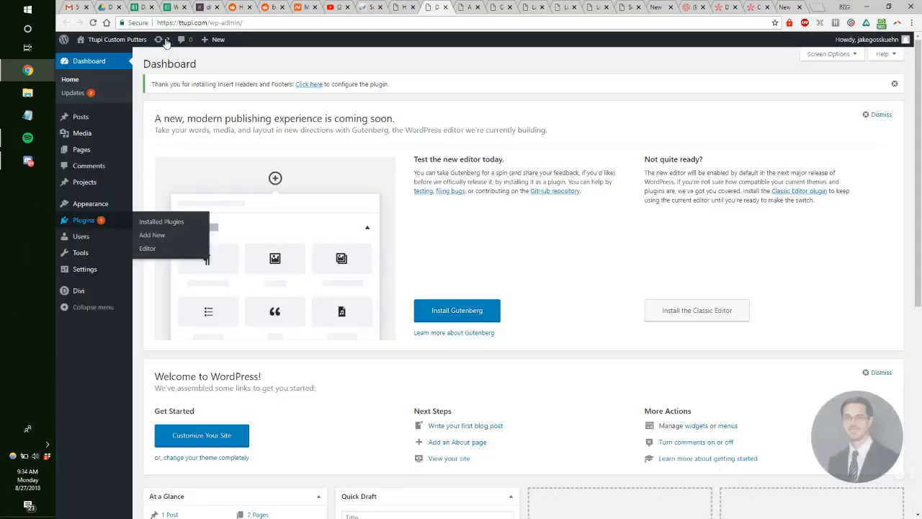
pyautogui.middleClick(96, 58)
pyautogui.click(439, 9)
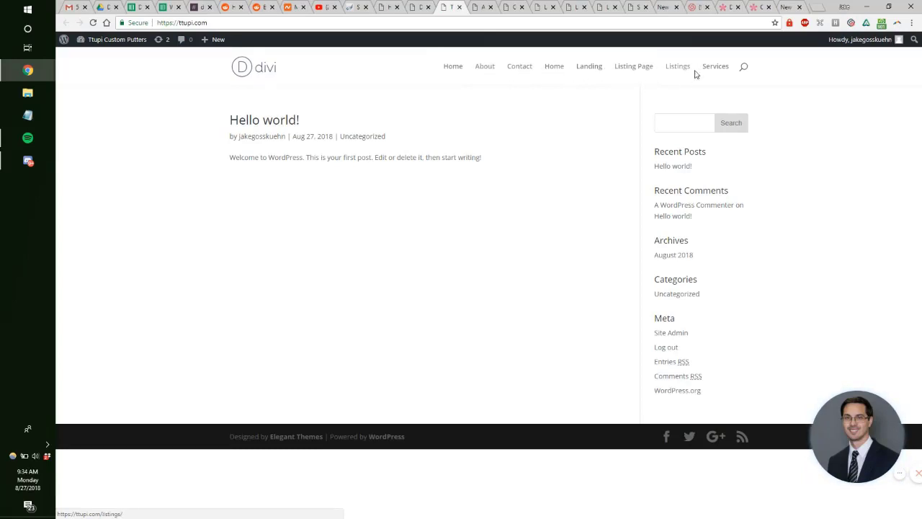
pyautogui.click(422, 8)
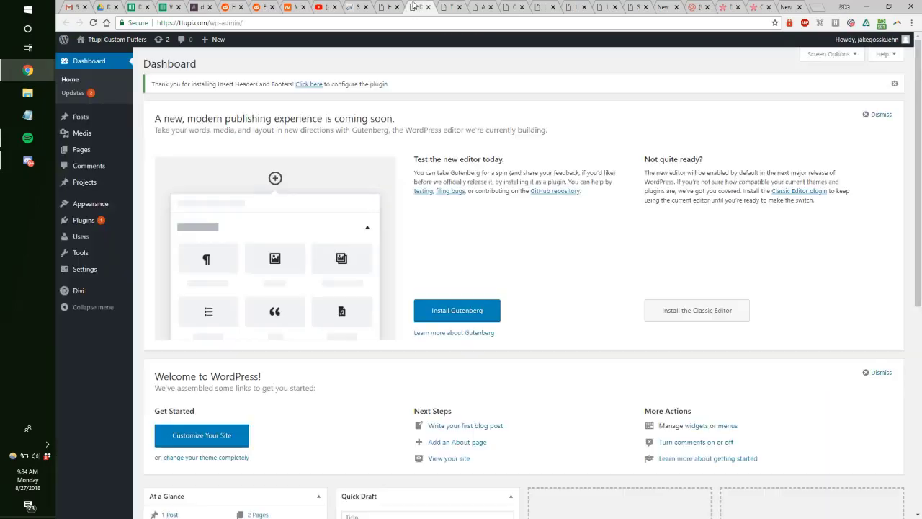
# Step: In Divi Theme Options > Navigation > Pages, exclude Home, sort links by menu_order, and save
pyautogui.moveTo(94, 293)
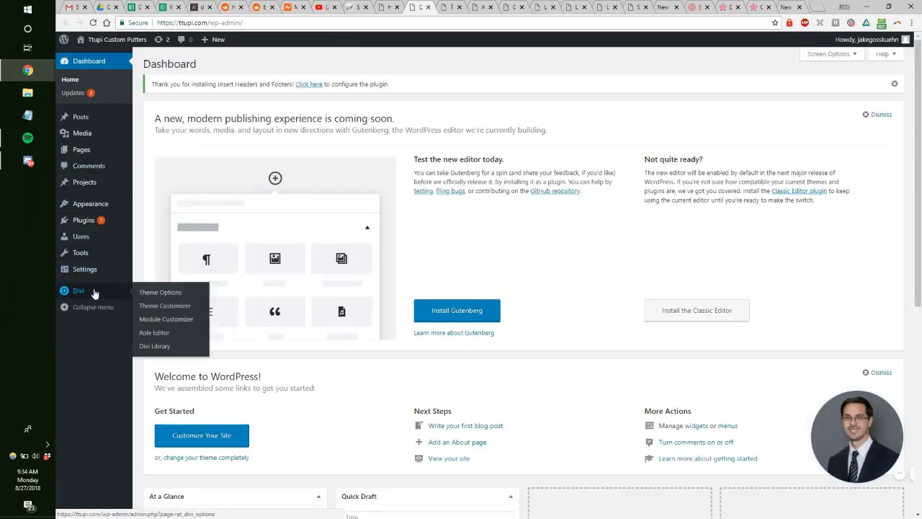
pyautogui.click(94, 293)
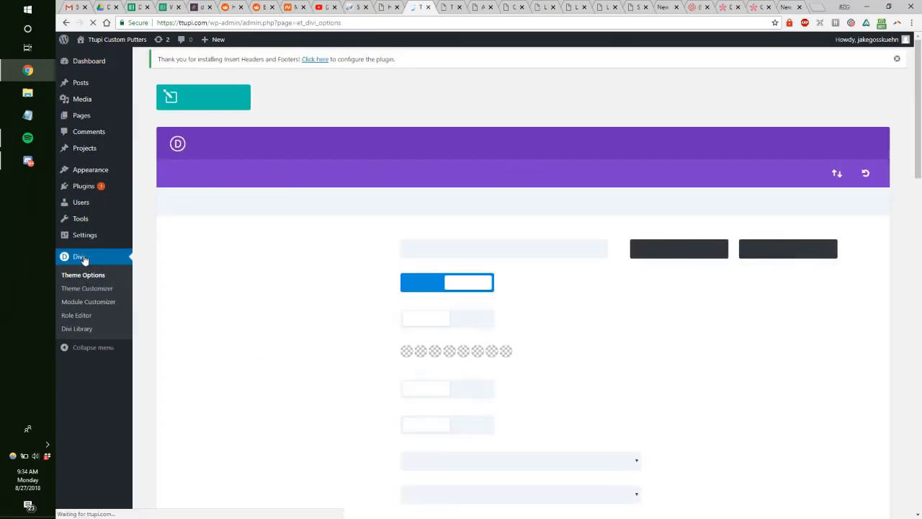
pyautogui.click(264, 179)
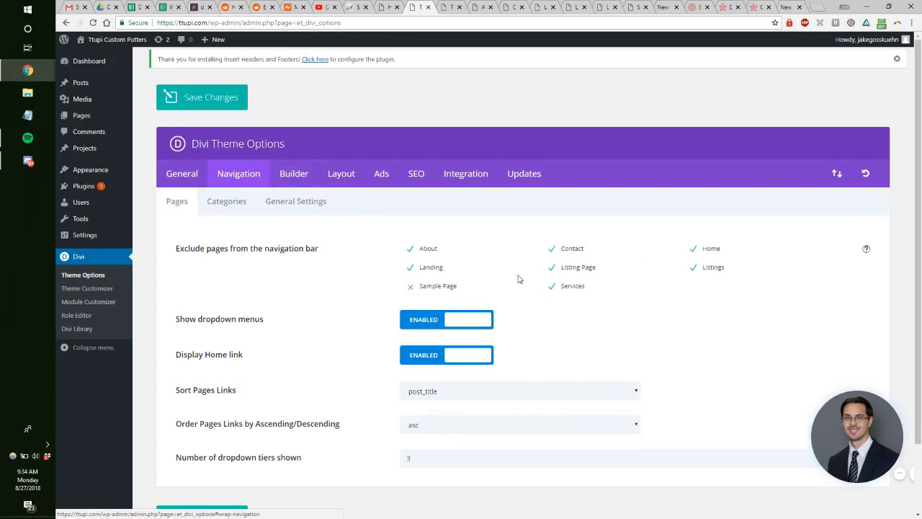
pyautogui.scroll(-1, 521, 276)
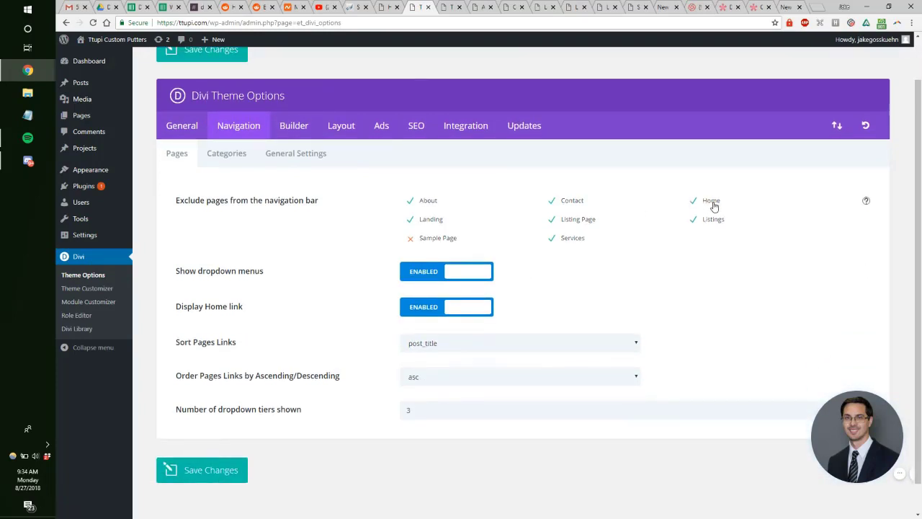
pyautogui.click(461, 344)
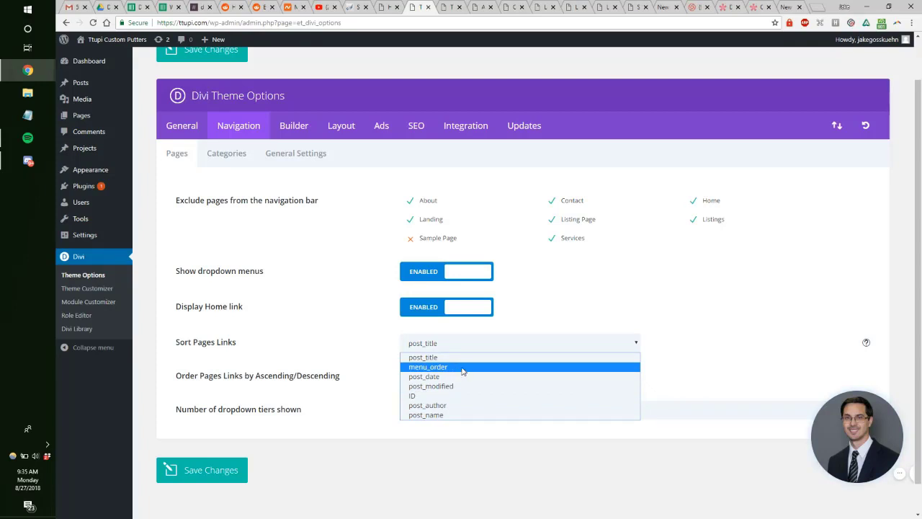
pyautogui.click(463, 369)
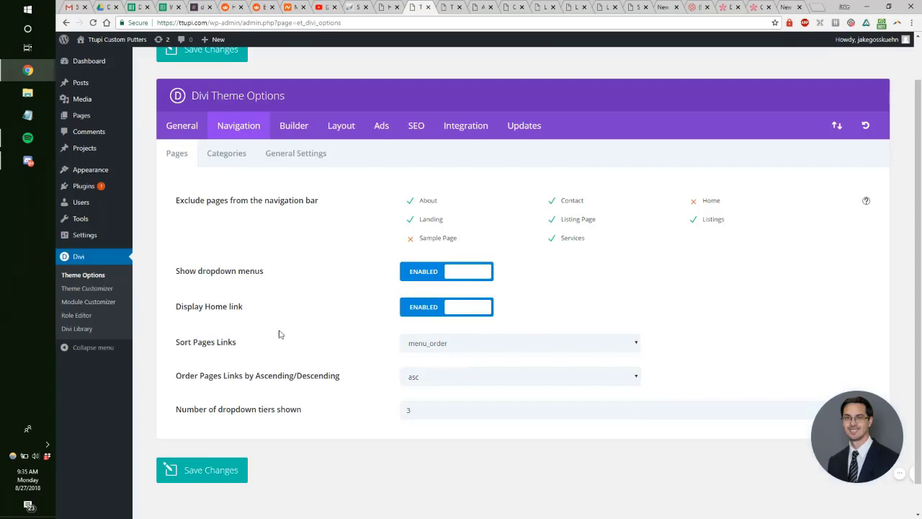
pyautogui.click(234, 478)
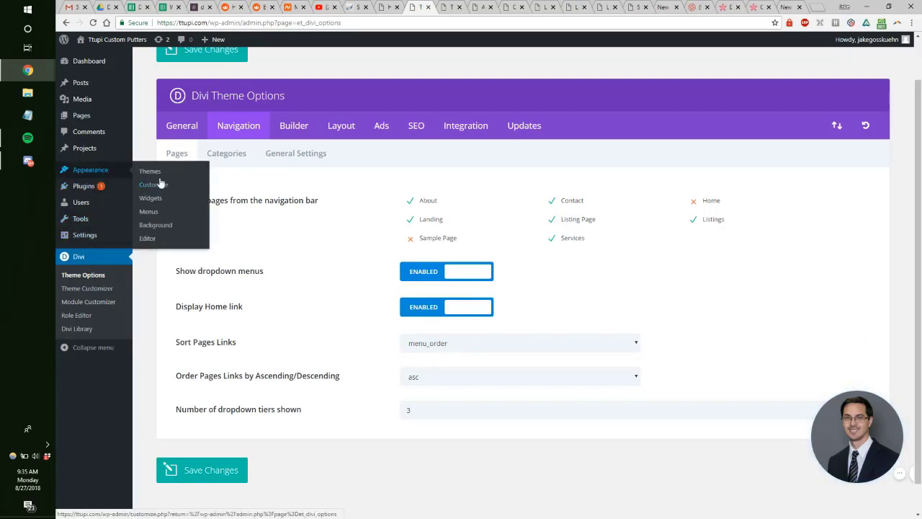
# Step: Launch the Customizer for the active Divi theme
pyautogui.click(157, 178)
pyautogui.moveTo(122, 173)
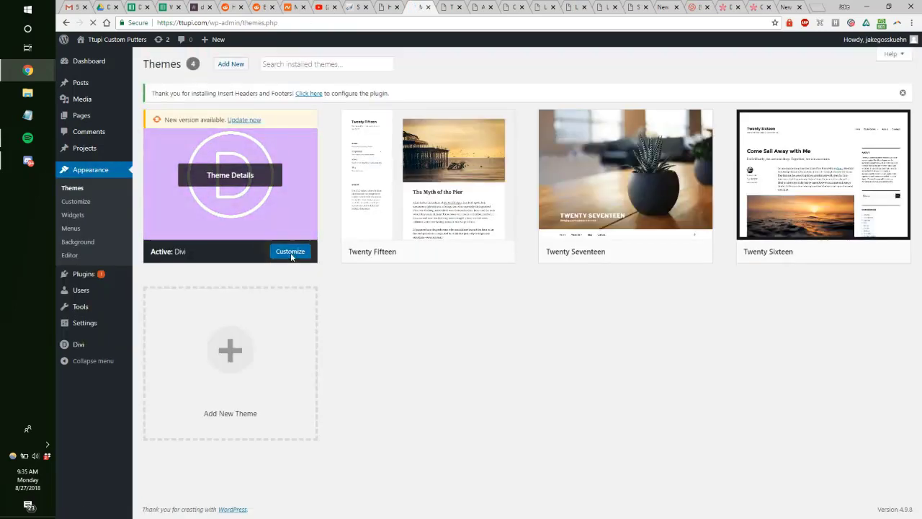
pyautogui.click(290, 254)
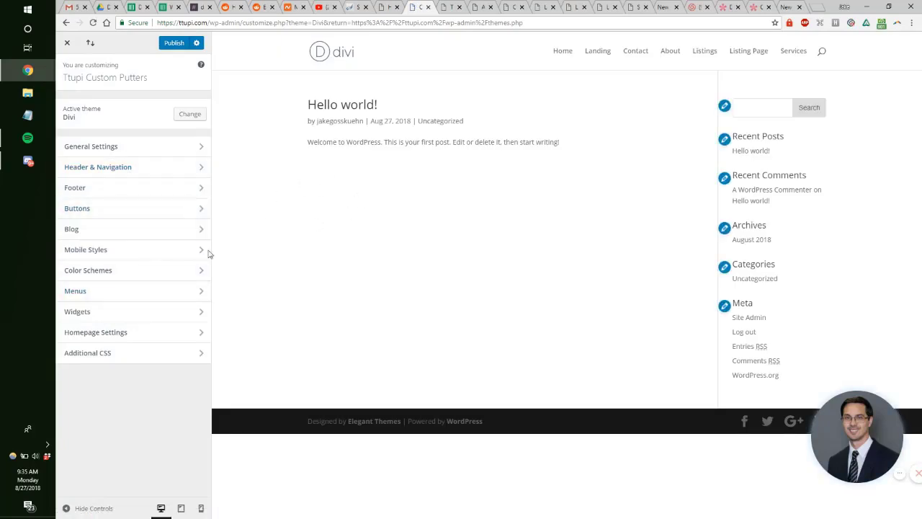
# Step: Under Homepage Settings, choose a static page with Home as the homepage and no posts page
pyautogui.click(130, 335)
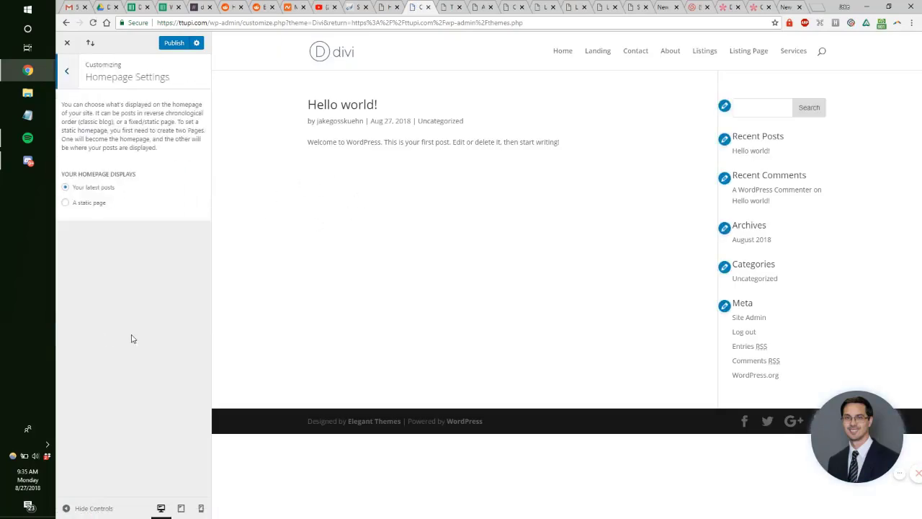
pyautogui.click(91, 203)
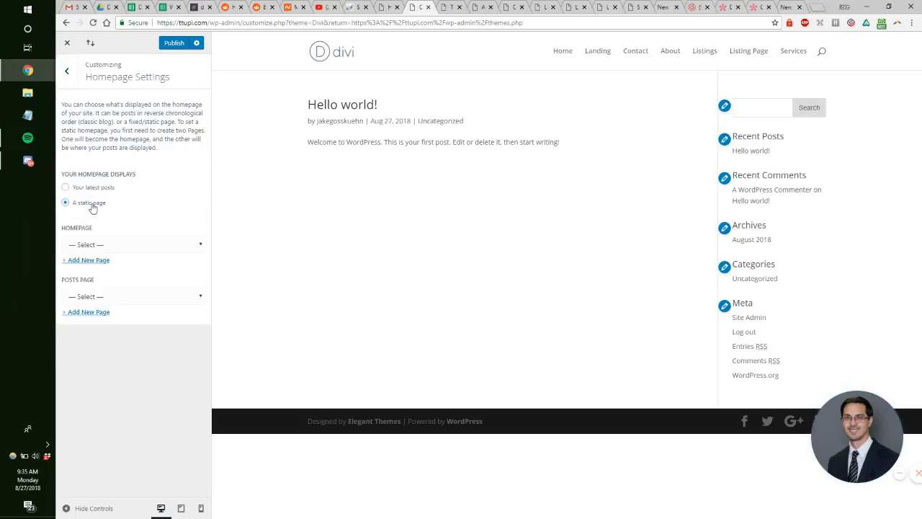
pyautogui.click(120, 246)
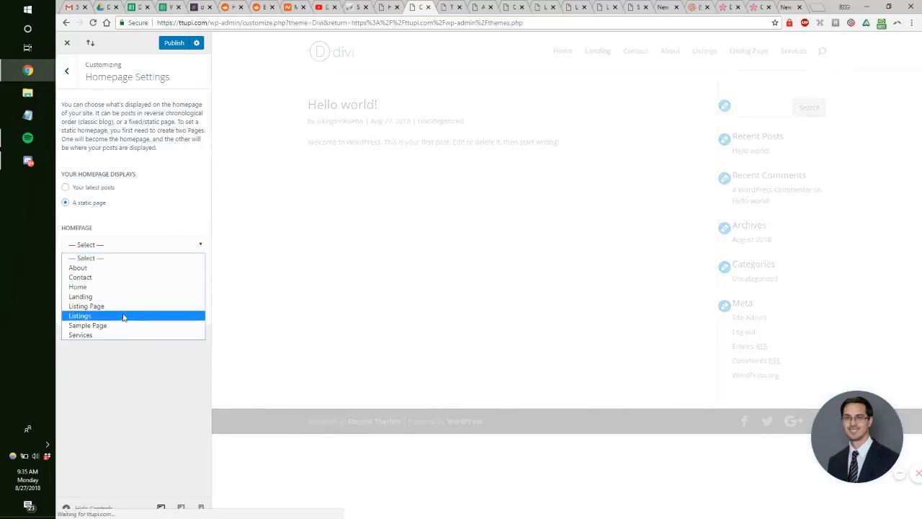
pyautogui.click(120, 286)
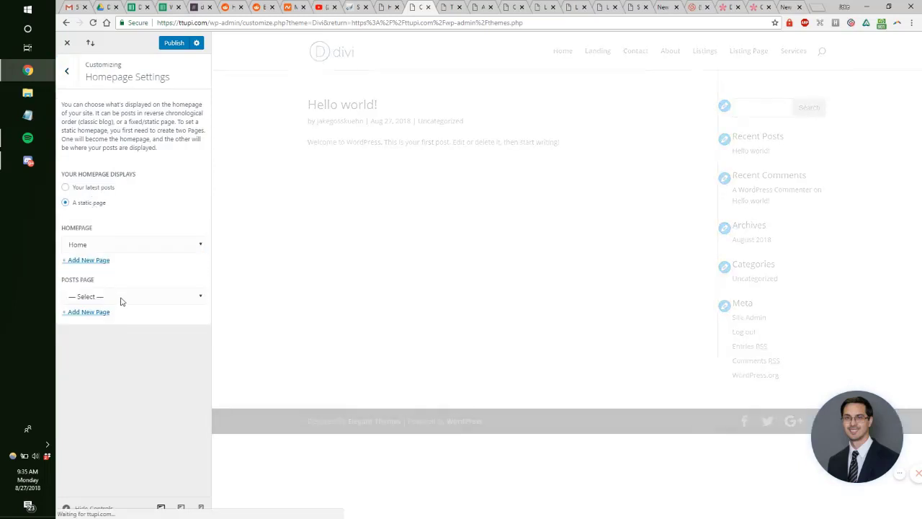
pyautogui.click(121, 299)
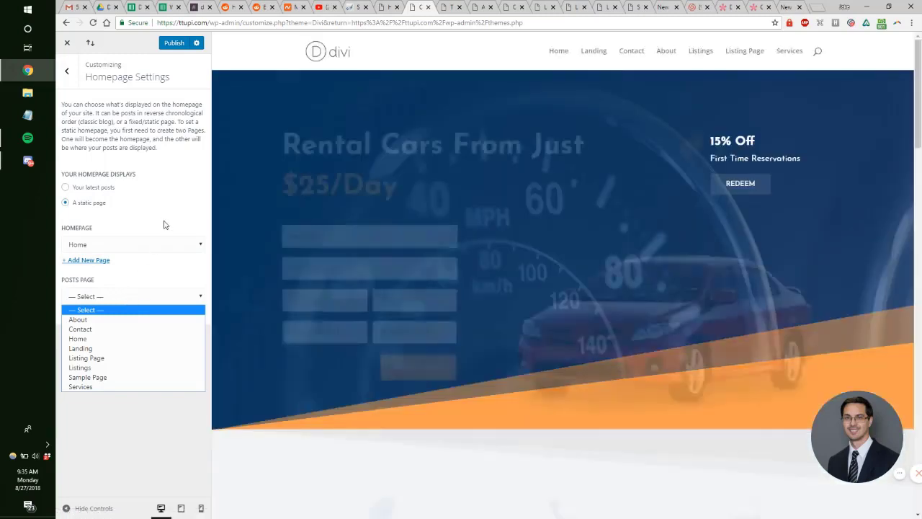
pyautogui.click(163, 225)
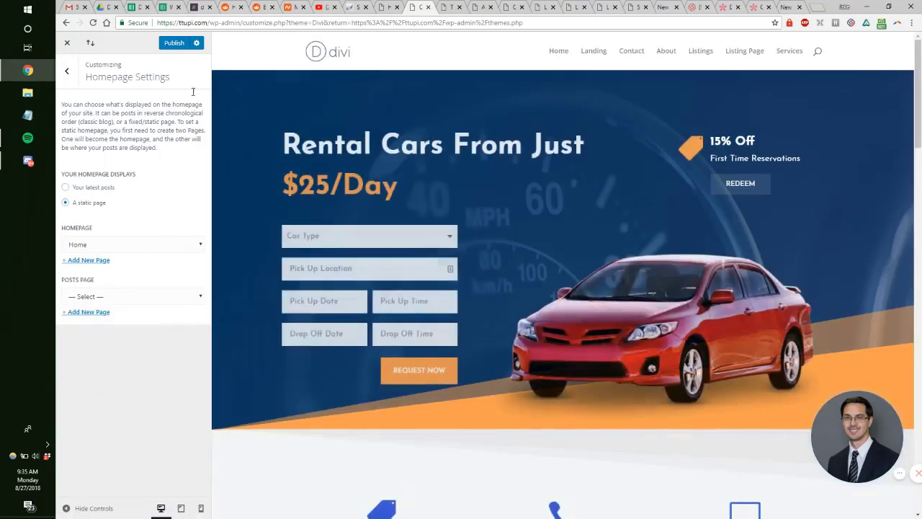
# Step: Publish the static homepage setting, keep the posts page unset, and exit to Themes
pyautogui.click(174, 44)
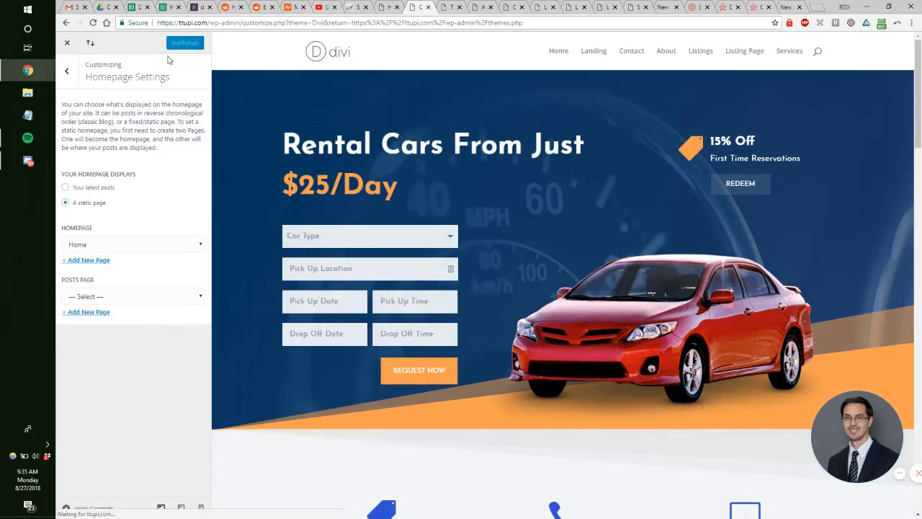
pyautogui.click(144, 296)
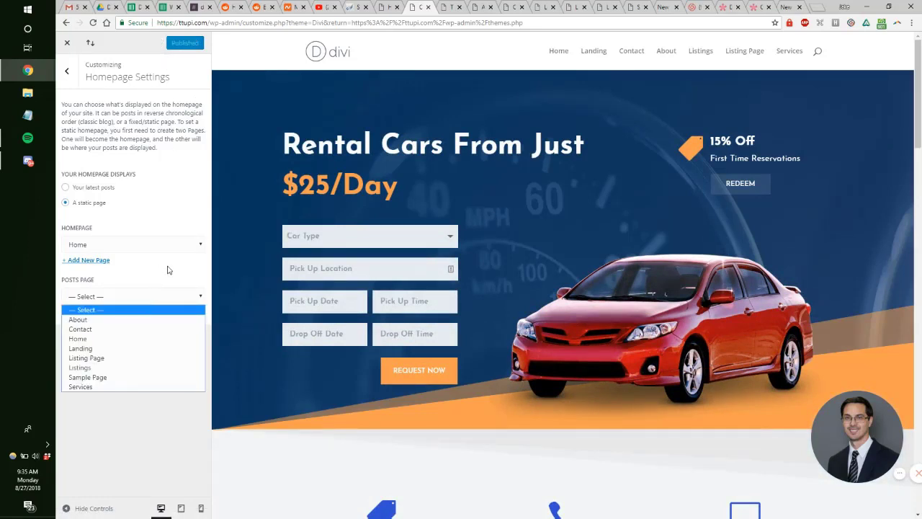
pyautogui.click(168, 270)
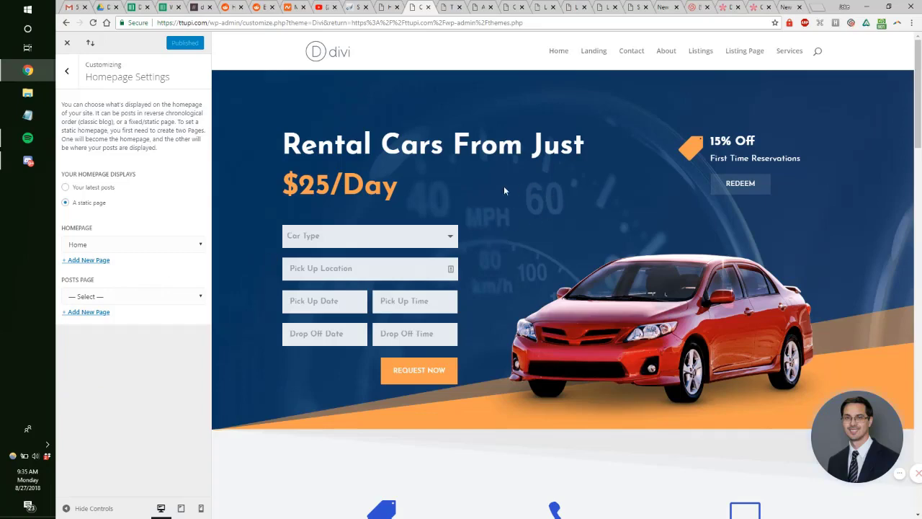
pyautogui.scroll(-2, 504, 190)
pyautogui.scroll(2, 481, 188)
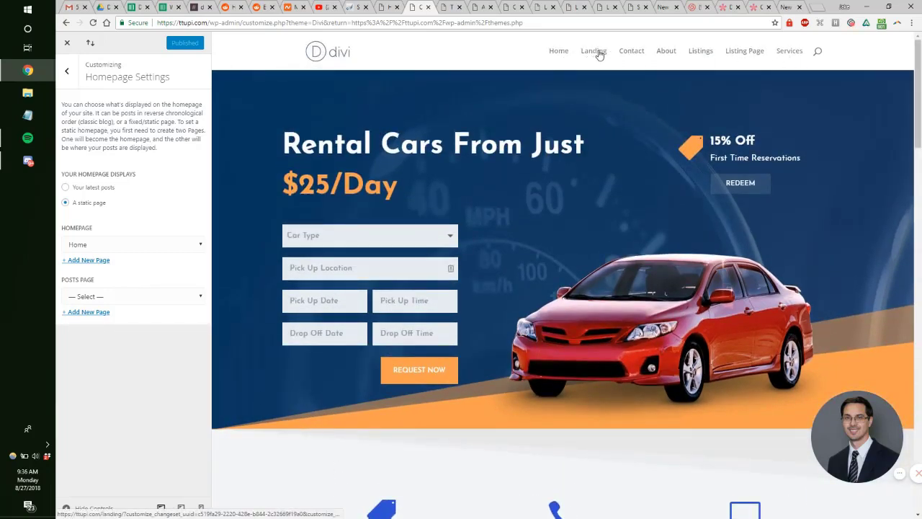
pyautogui.scroll(-3, 601, 179)
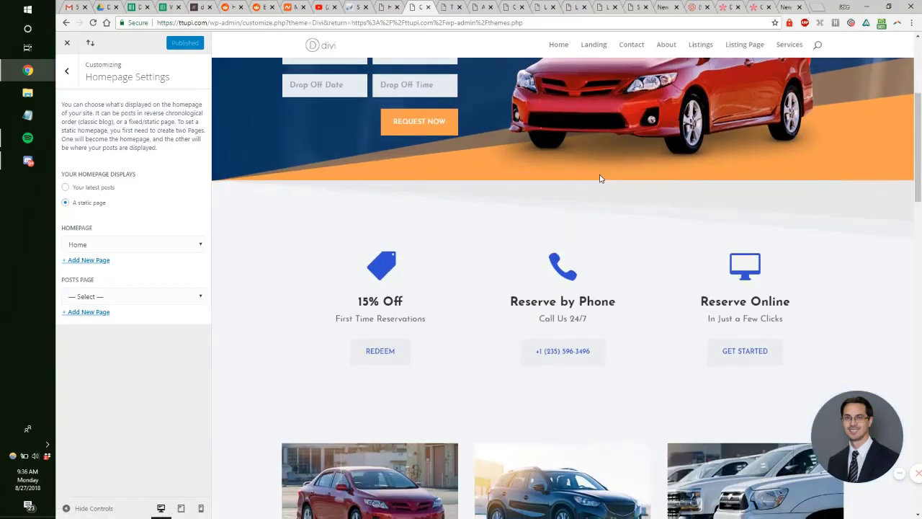
pyautogui.click(90, 43)
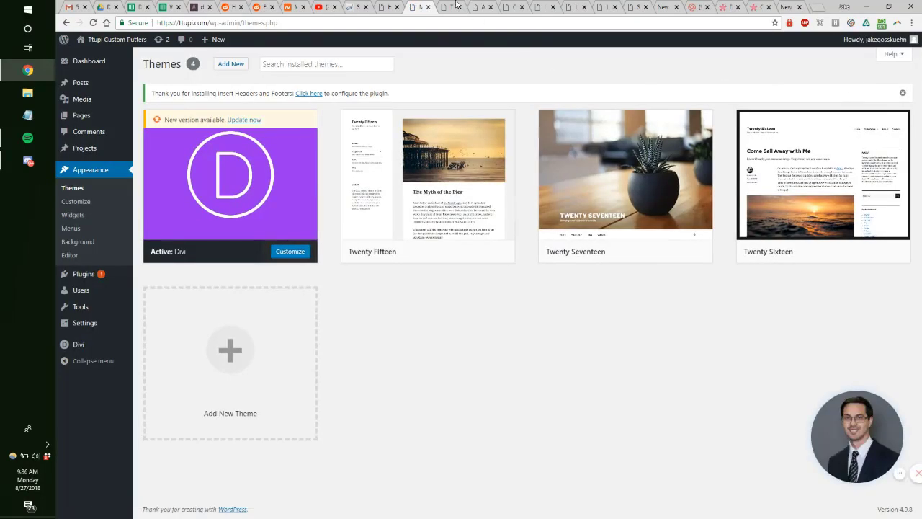
# Step: On the live site tab, review the menu pages, footer credit and the Hello world post
pyautogui.click(456, 5)
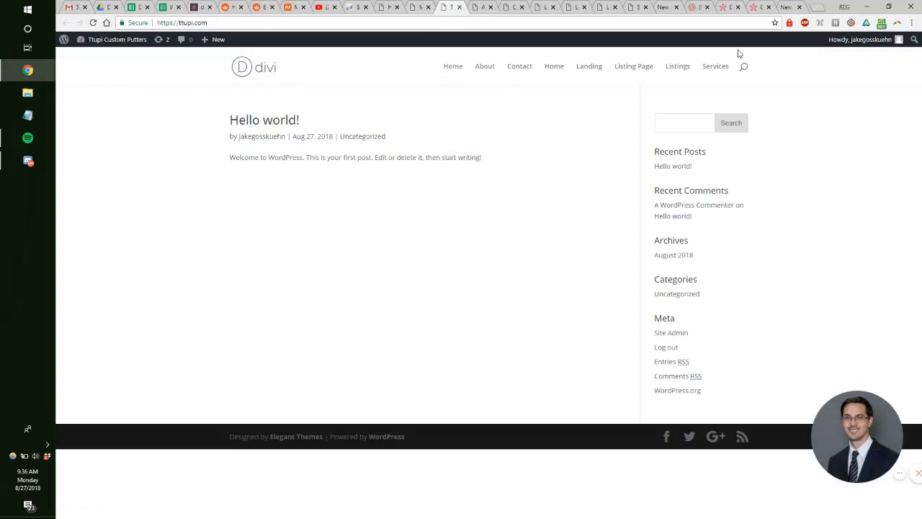
pyautogui.moveTo(423, 73); pyautogui.dragTo(746, 81)
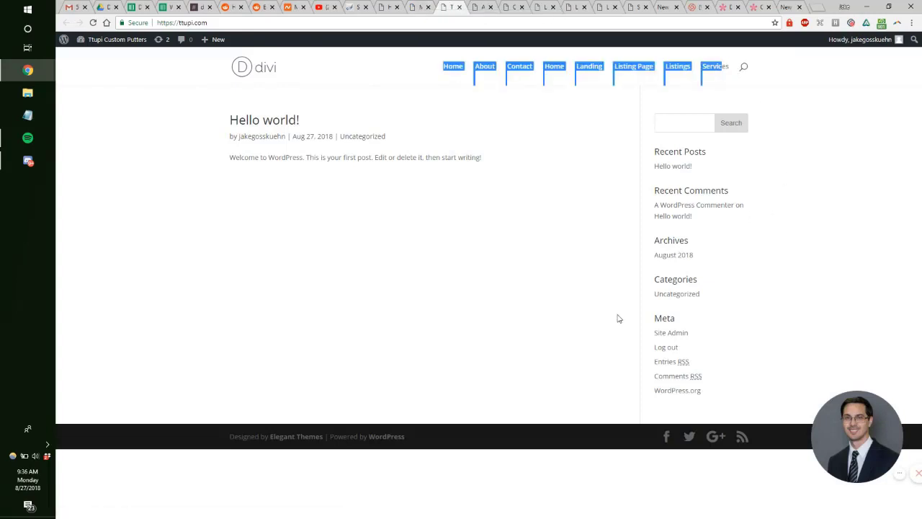
pyautogui.moveTo(403, 443); pyautogui.dragTo(440, 406)
pyautogui.click(216, 435)
pyautogui.click(454, 396)
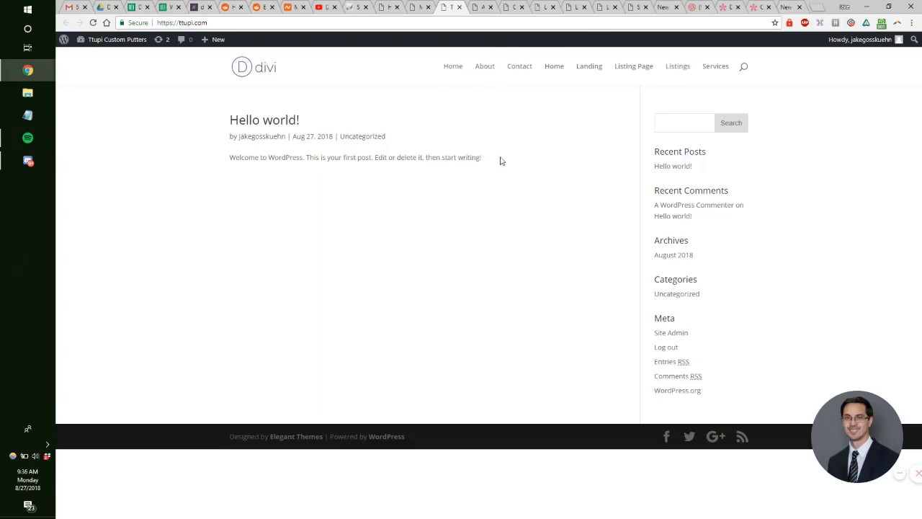
pyautogui.moveTo(501, 160); pyautogui.dragTo(228, 126)
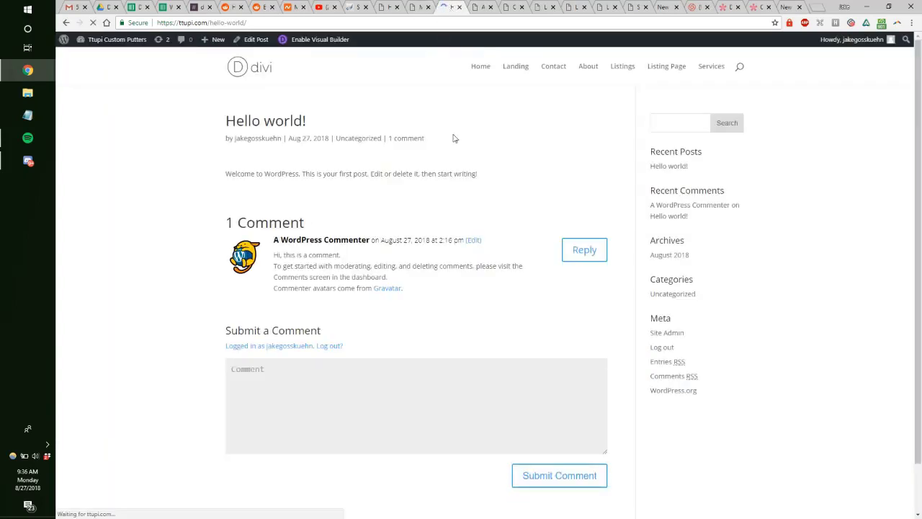
# Step: Reload the front page and confirm the car-rental Home page now appears
pyautogui.click(266, 67)
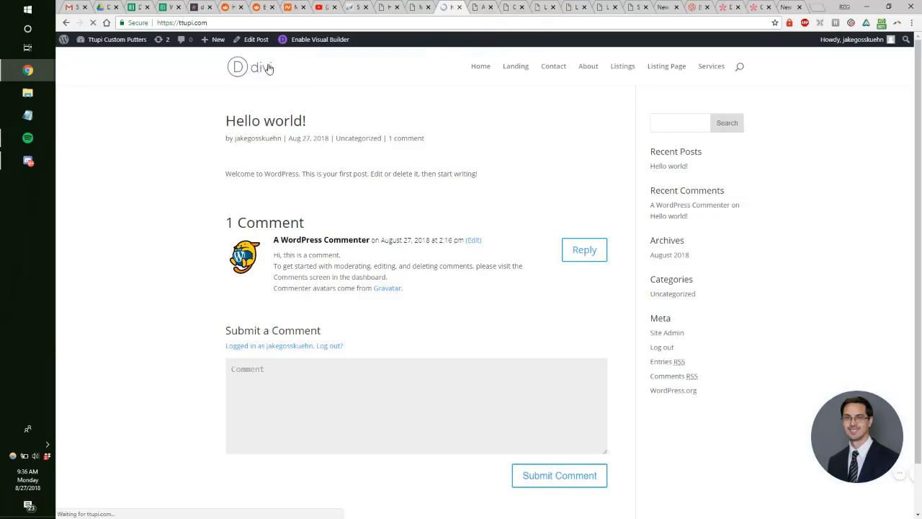
pyautogui.scroll(-5, 418, 148)
pyautogui.scroll(5, 418, 148)
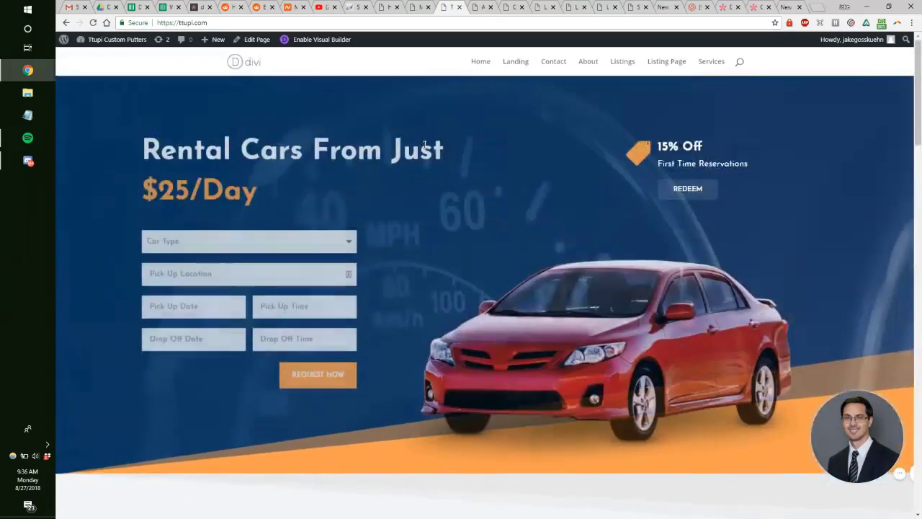
pyautogui.hotkey('ctrl', 'l')
pyautogui.click(313, 162)
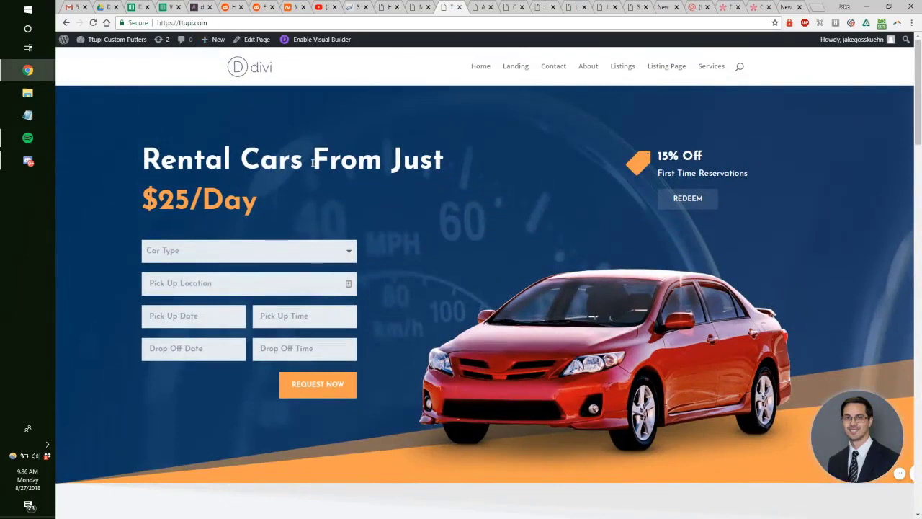